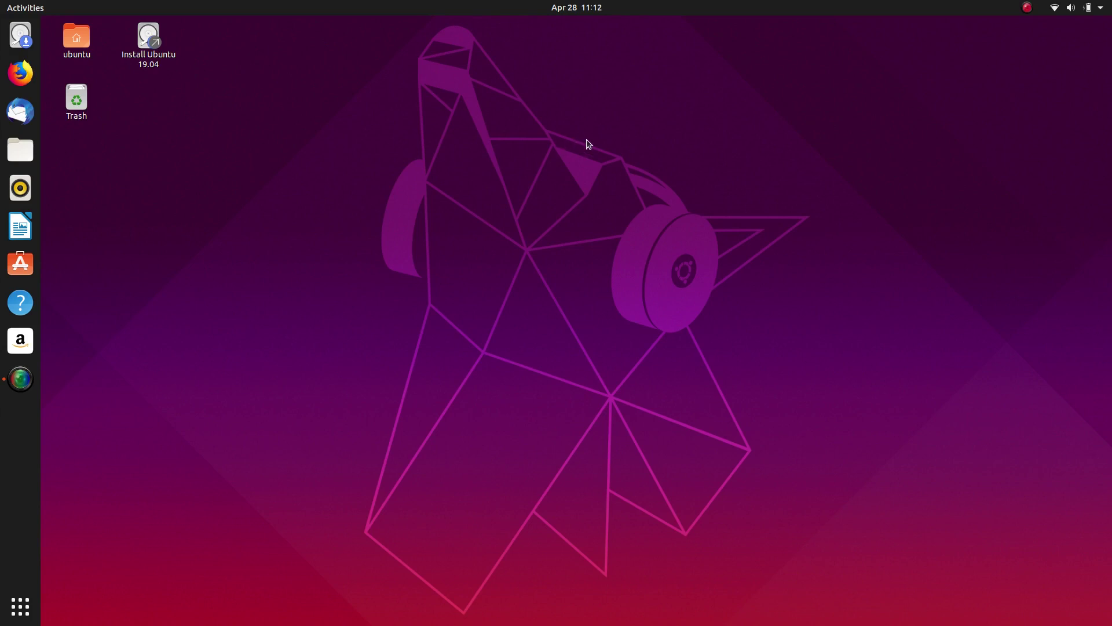
Launch the Ubuntu 19.04 installer with English, US keyboard, normal installation and third-party software.
{"action": "left_click", "coordinate": [151, 38]}
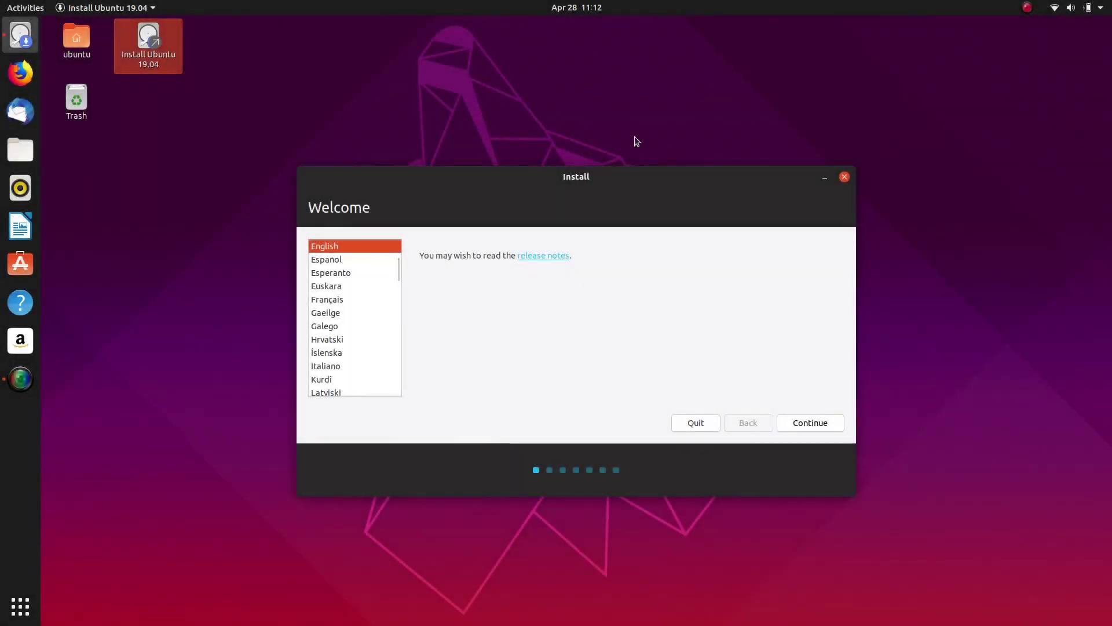
{"action": "left_click", "coordinate": [820, 426]}
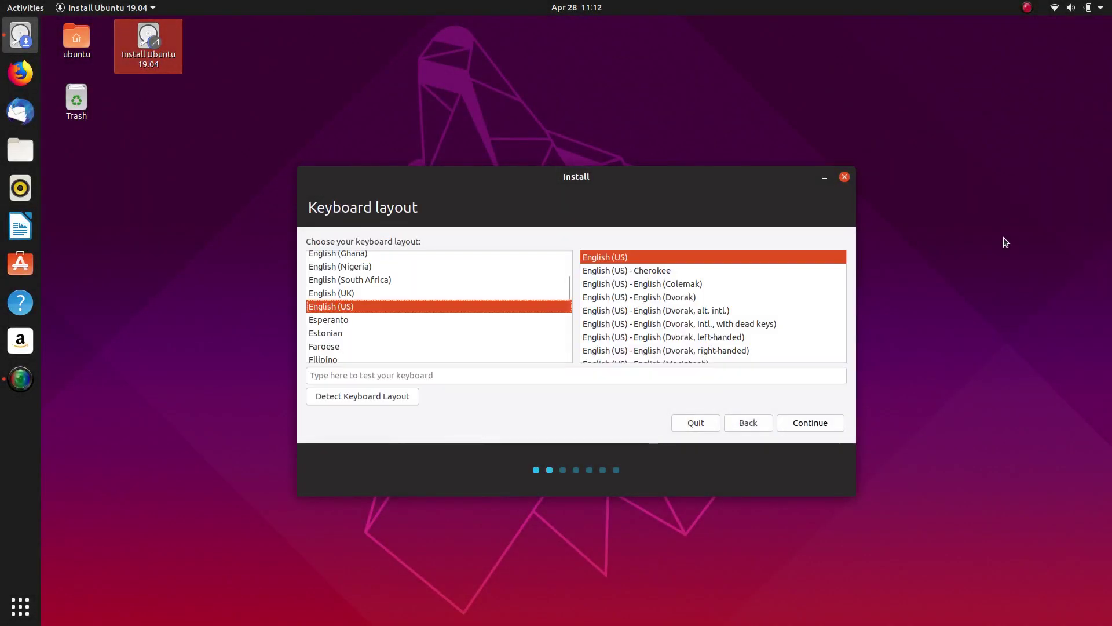
{"action": "left_click", "coordinate": [812, 422]}
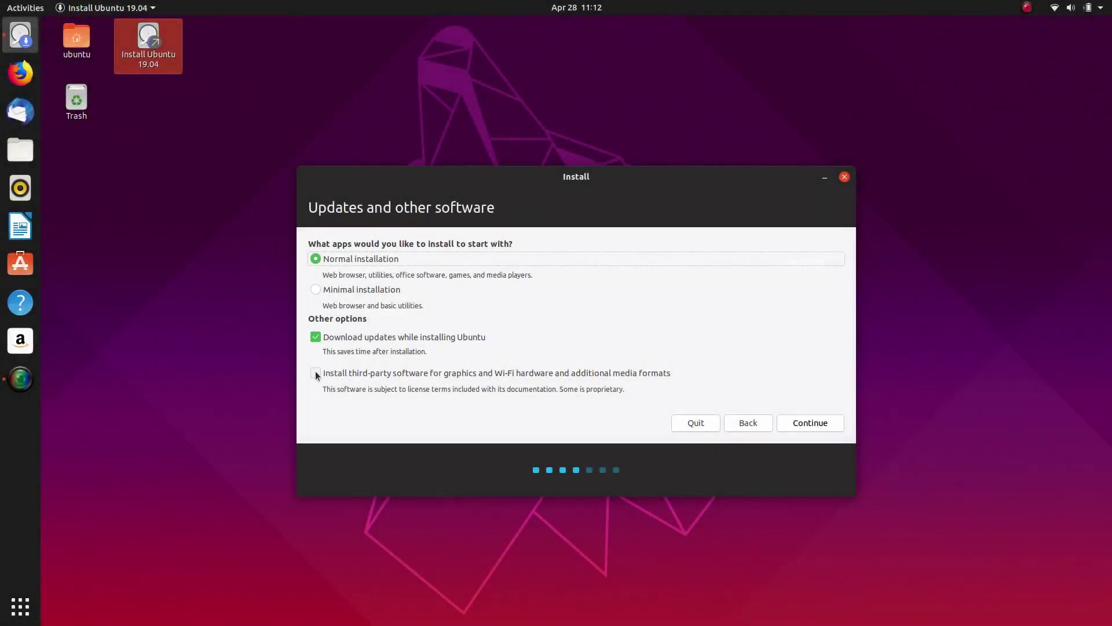
{"action": "left_click", "coordinate": [315, 372]}
{"action": "left_click", "coordinate": [803, 423]}
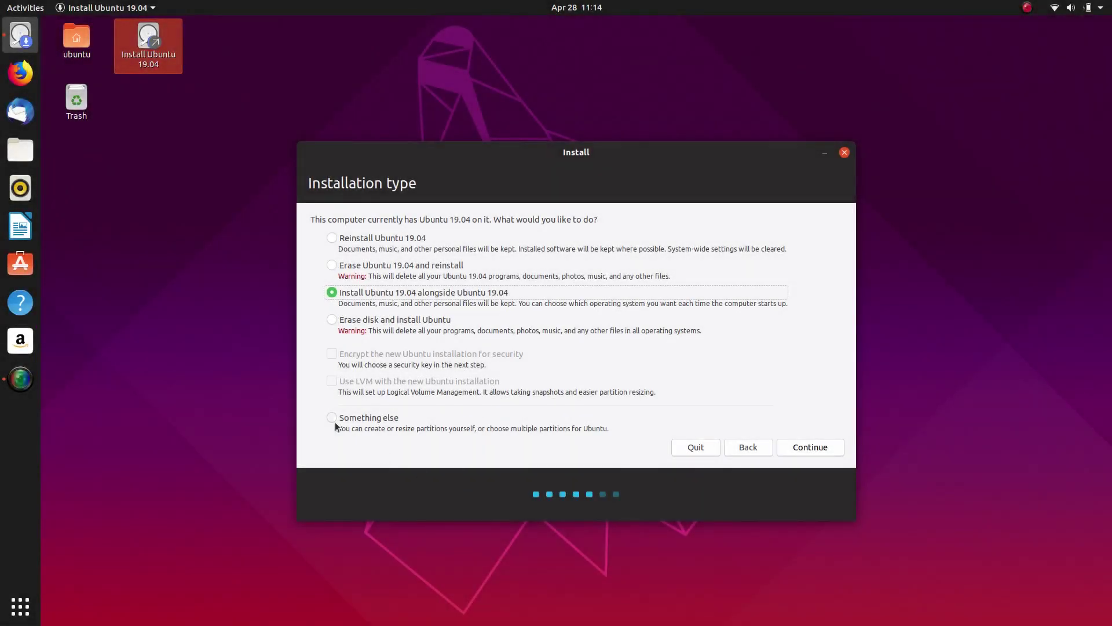
Choose manual partitioning ('Something else') and delete the /dev/sda1 EFI partition.
{"action": "left_click", "coordinate": [333, 418]}
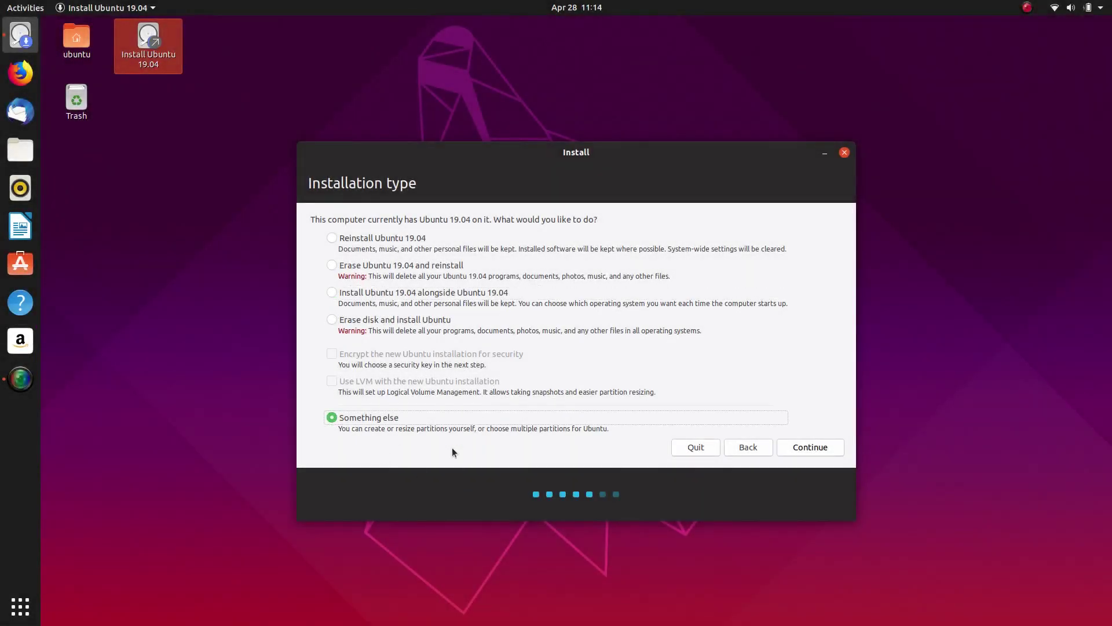
{"action": "left_click", "coordinate": [794, 449]}
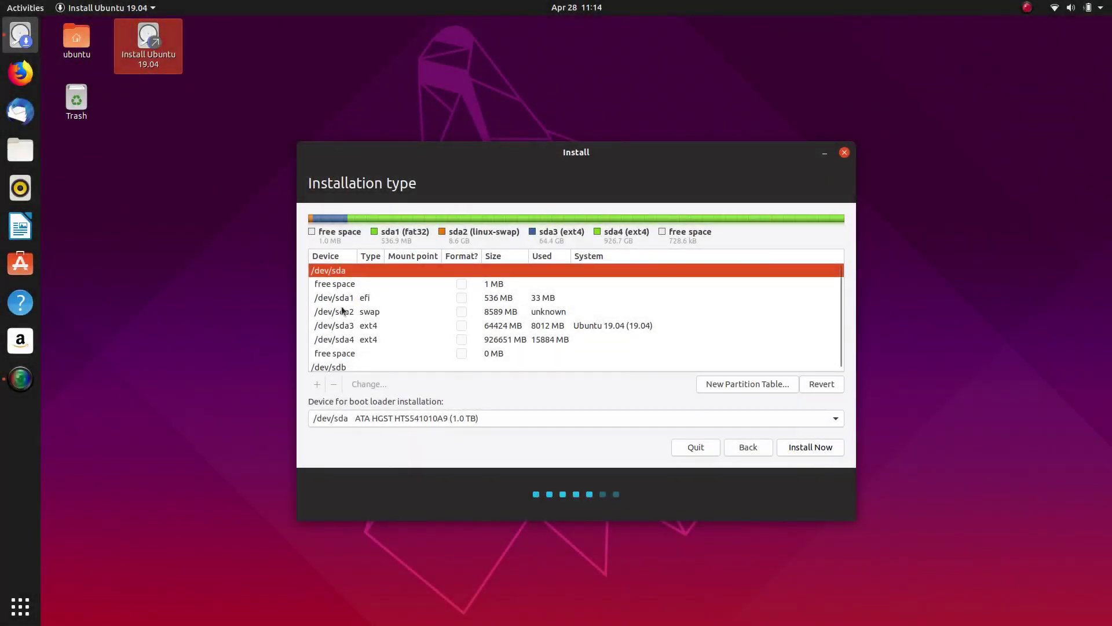
{"action": "left_click", "coordinate": [337, 307]}
{"action": "left_click", "coordinate": [338, 300]}
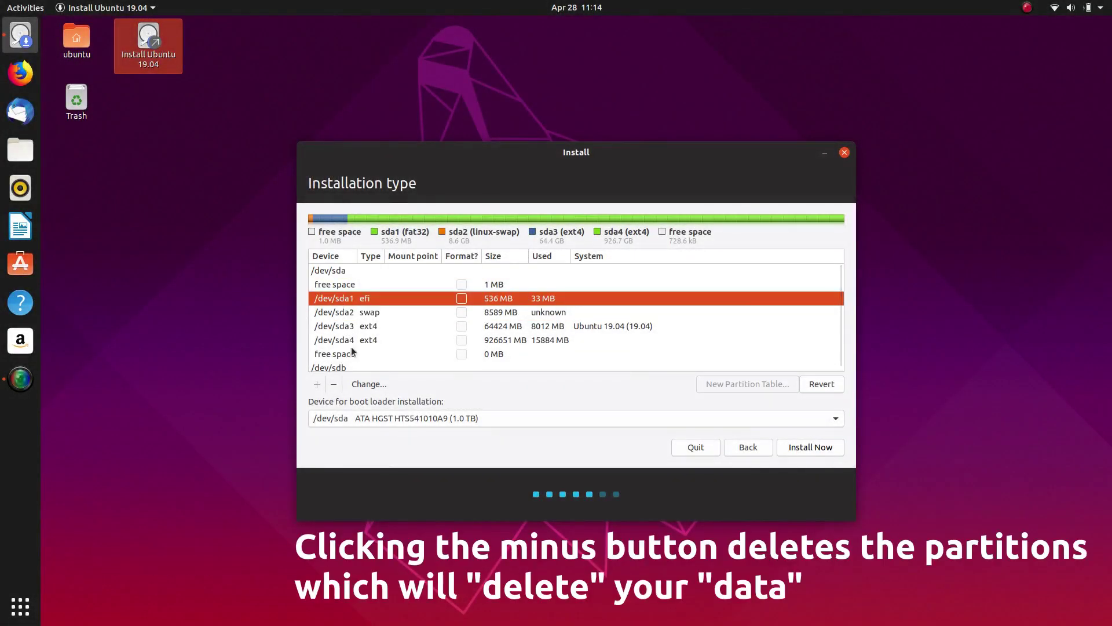
{"action": "left_click", "coordinate": [334, 386]}
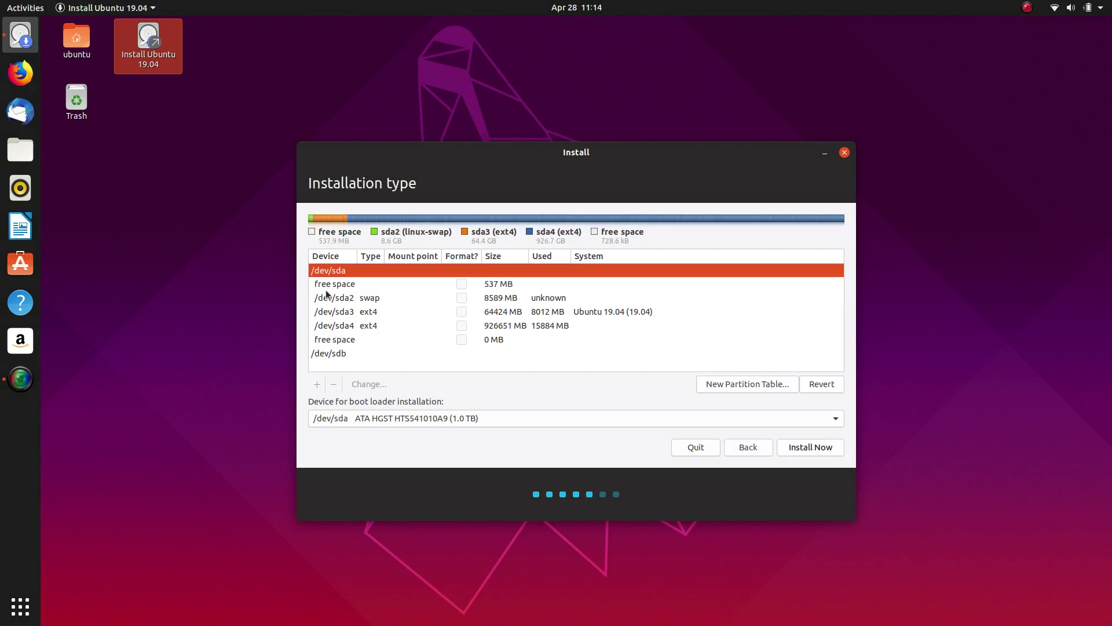
Delete the remaining /dev/sda2 swap, /dev/sda3 and /dev/sda4 partitions.
{"action": "left_click", "coordinate": [352, 297]}
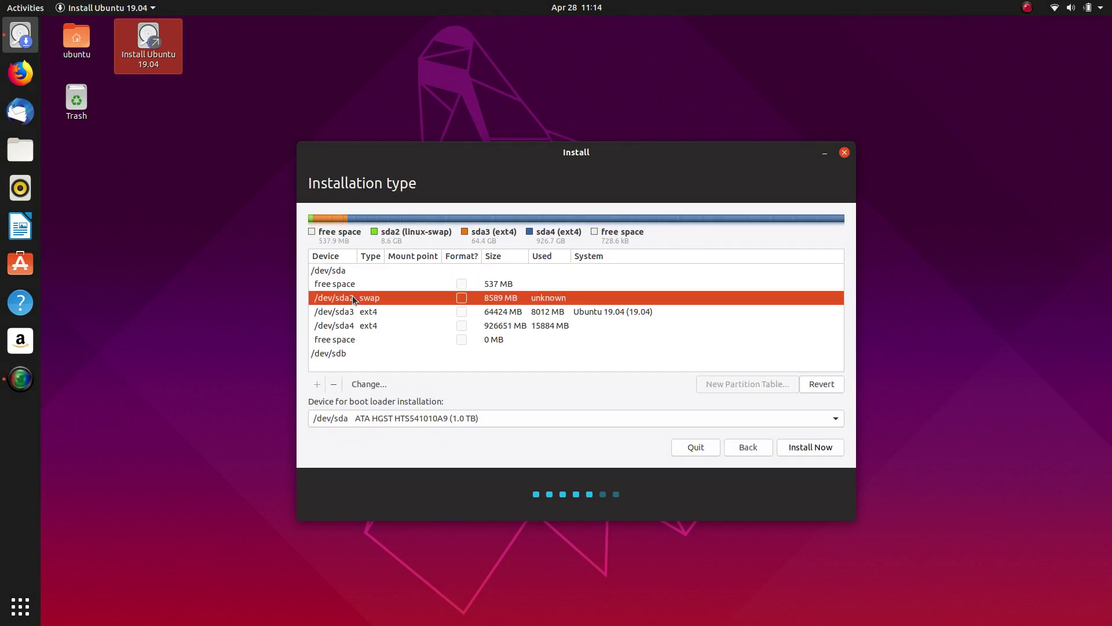
{"action": "left_click", "coordinate": [340, 381]}
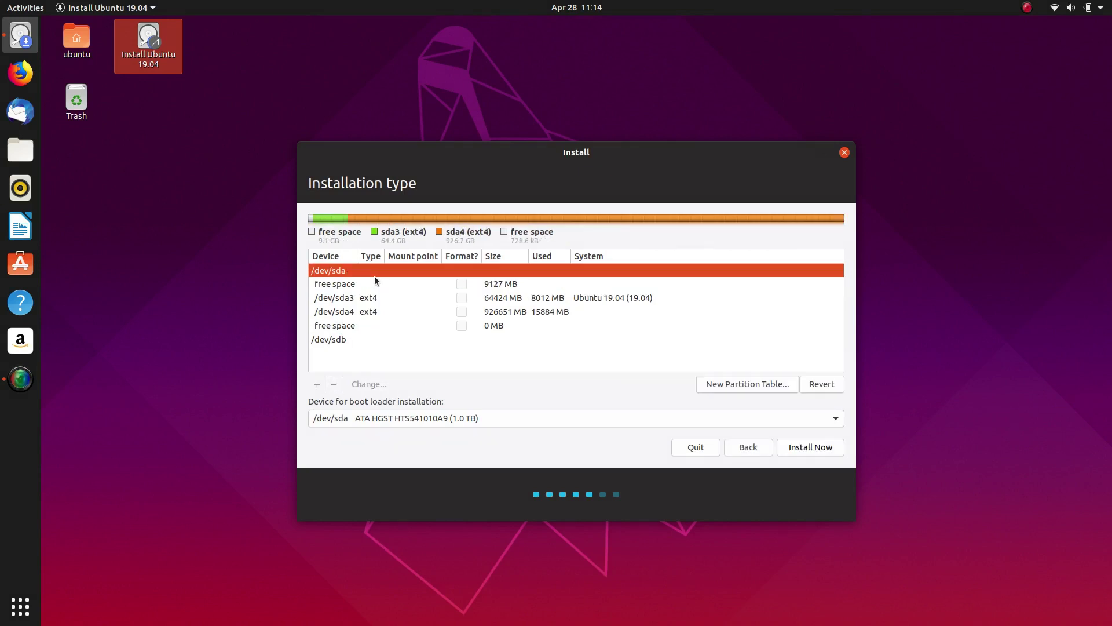
{"action": "left_click", "coordinate": [366, 298]}
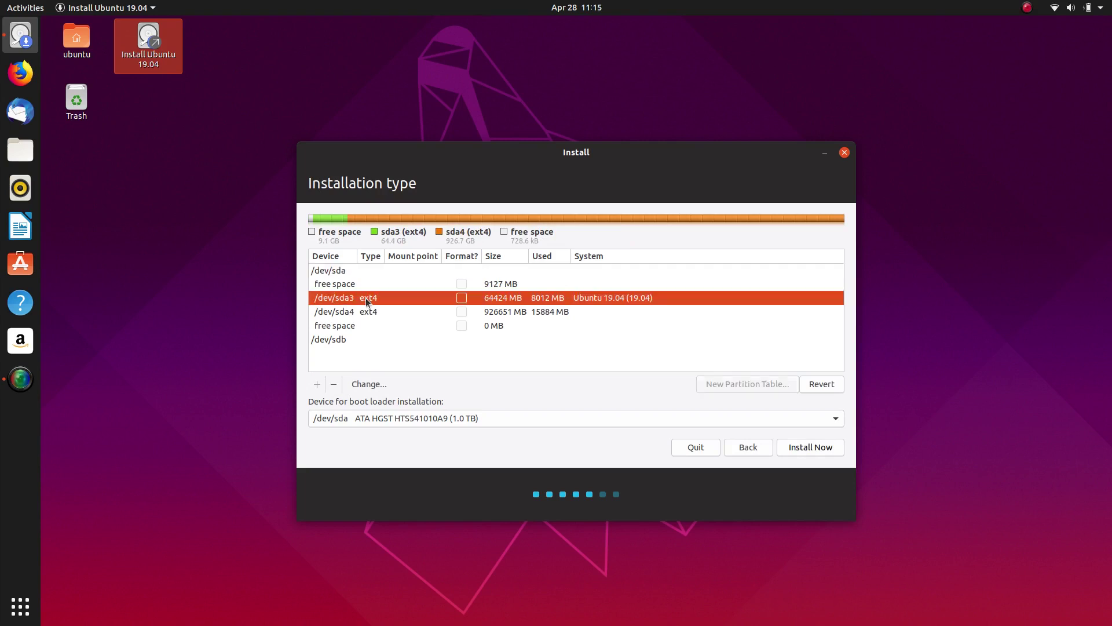
{"action": "left_click", "coordinate": [330, 385]}
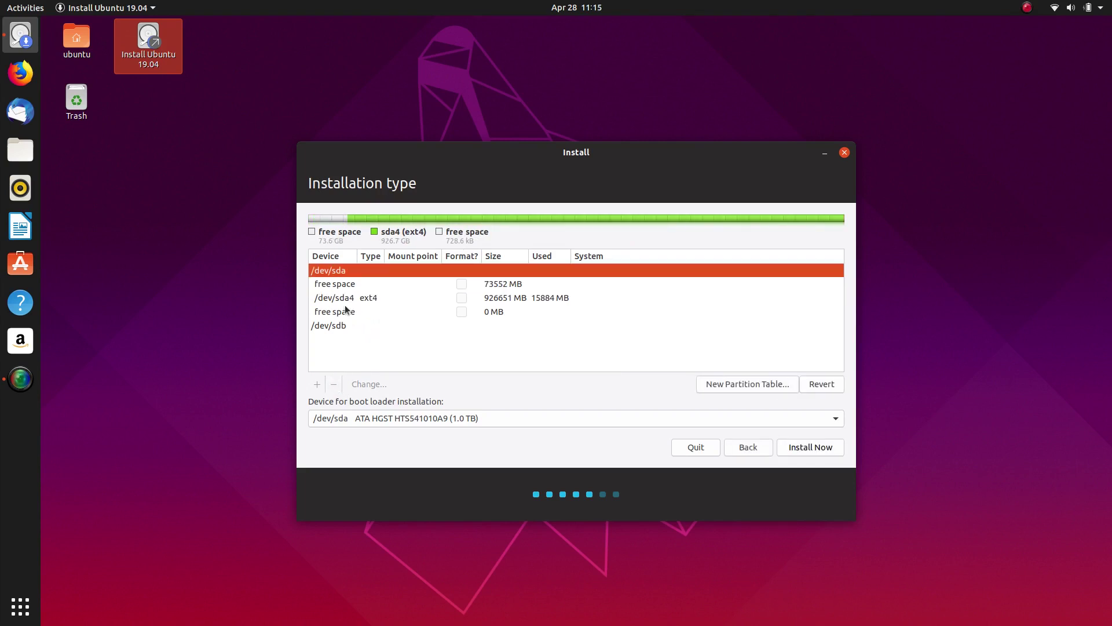
{"action": "left_click", "coordinate": [349, 299]}
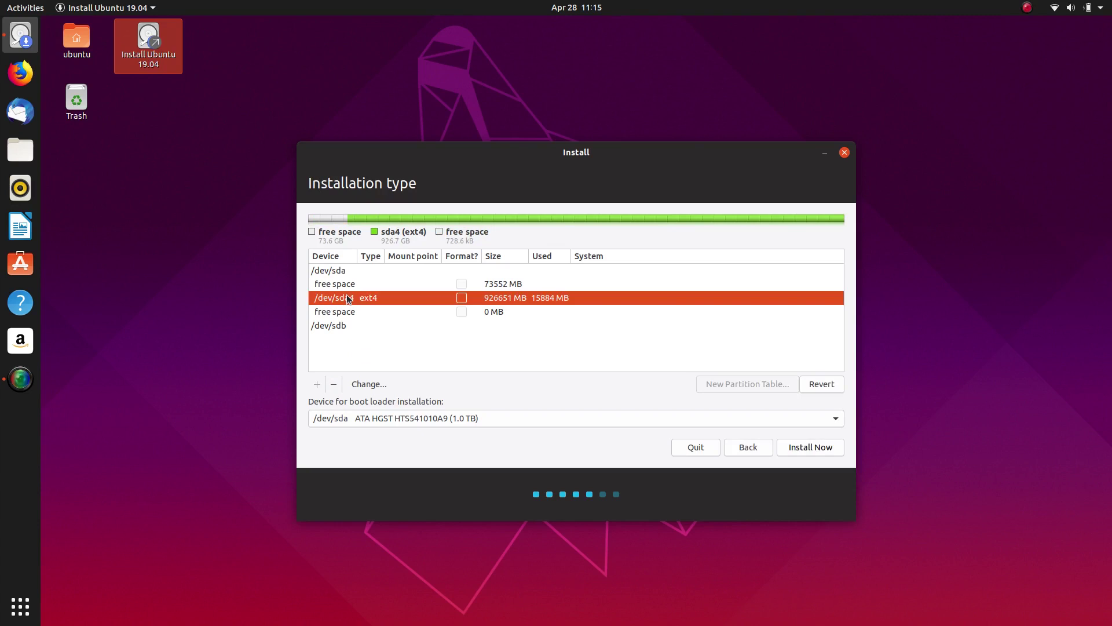
{"action": "left_click", "coordinate": [333, 384]}
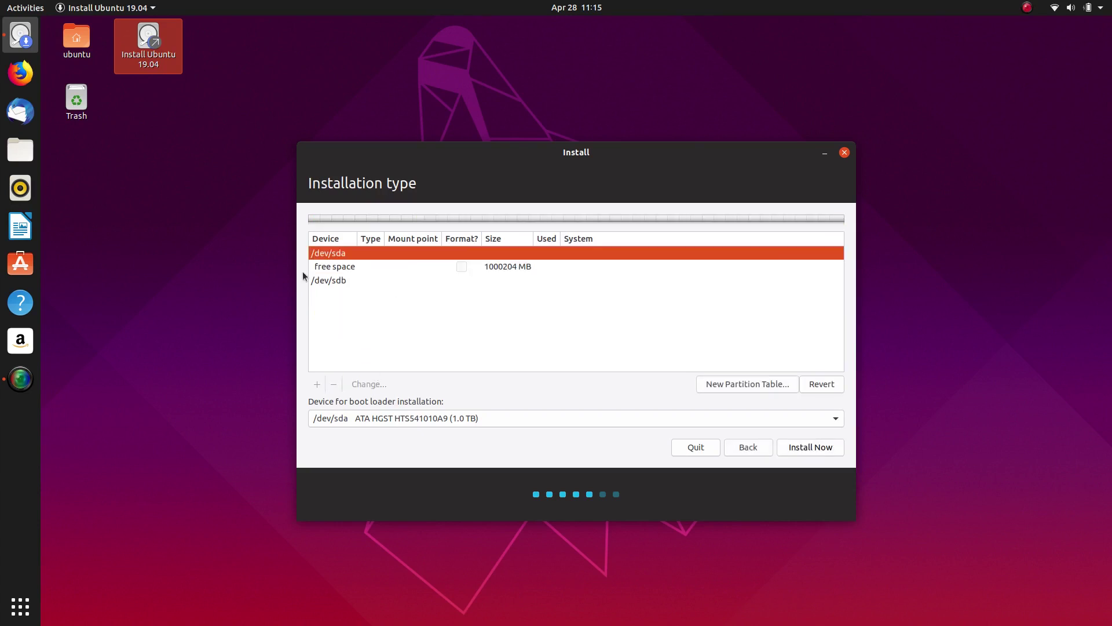
Create a 512 MB EFI System Partition from the free space on /dev/sda.
{"action": "left_click", "coordinate": [347, 266]}
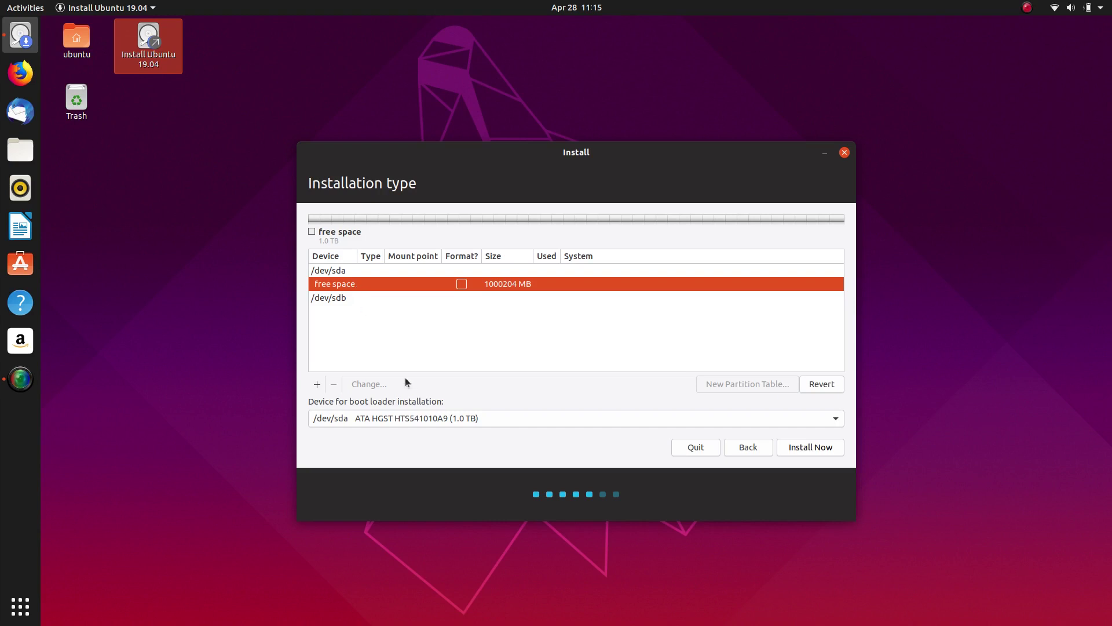
{"action": "left_click", "coordinate": [317, 384]}
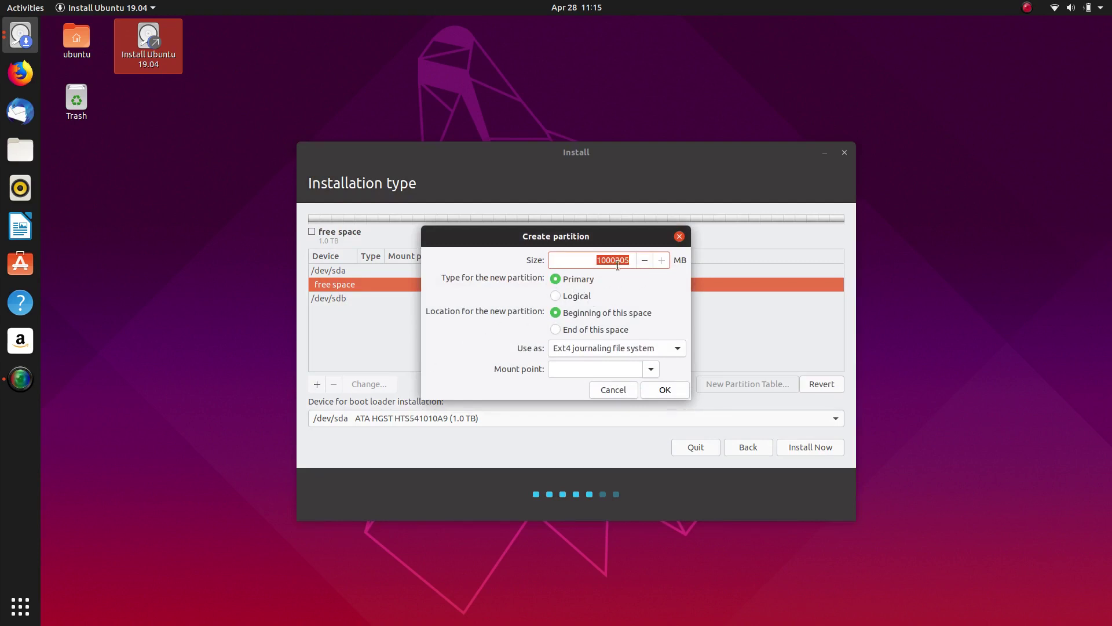
{"action": "type", "text": "512"}
{"action": "left_click", "coordinate": [678, 346]}
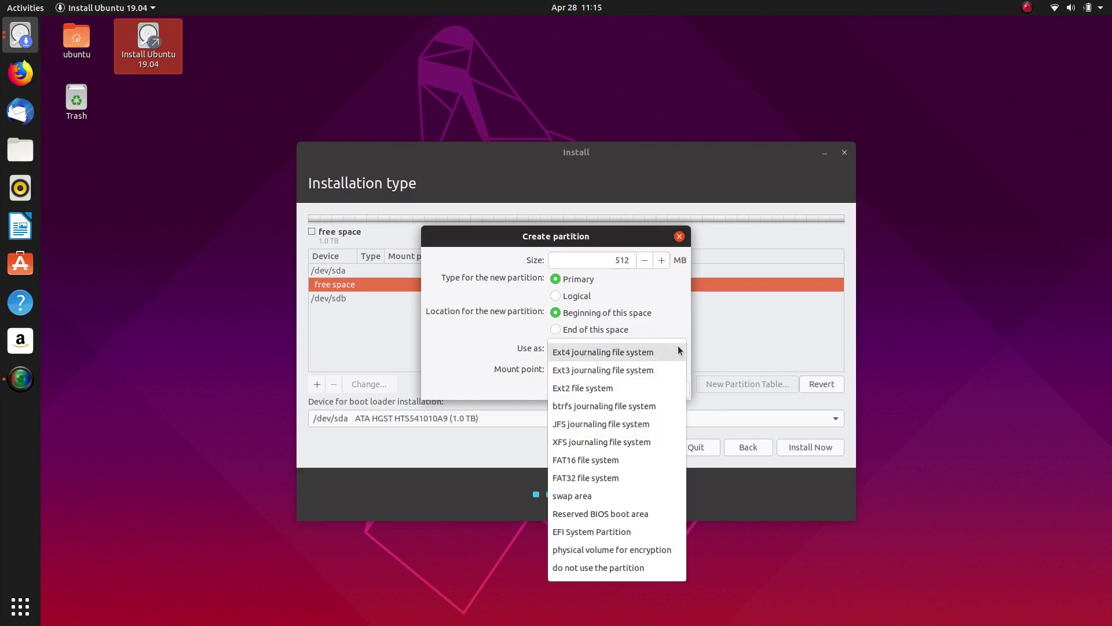
{"action": "left_click", "coordinate": [587, 532]}
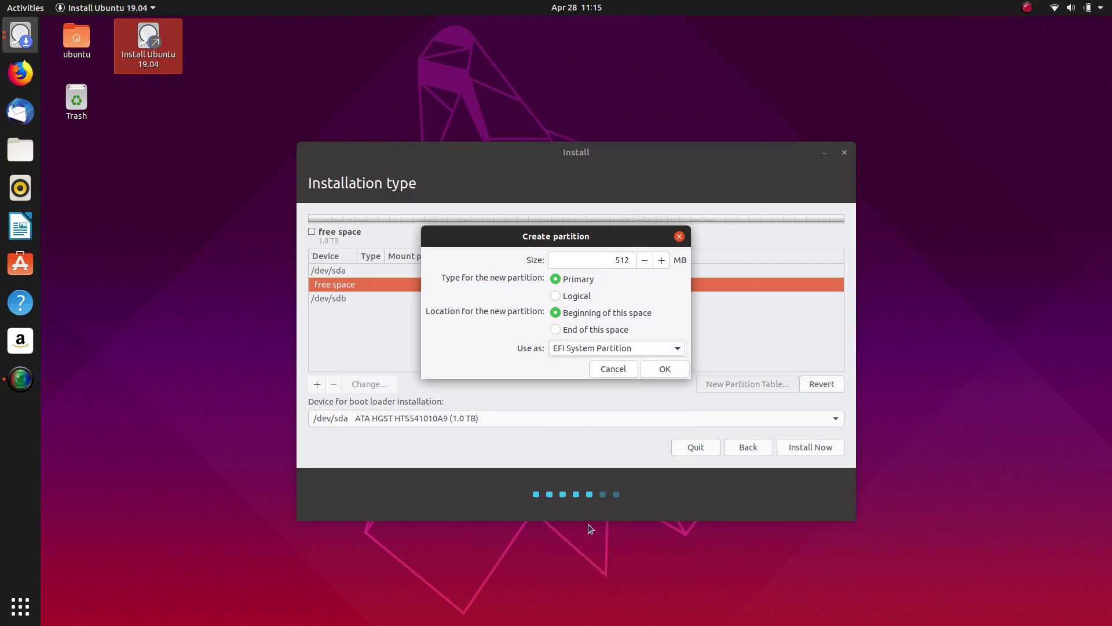
{"action": "left_click", "coordinate": [661, 369]}
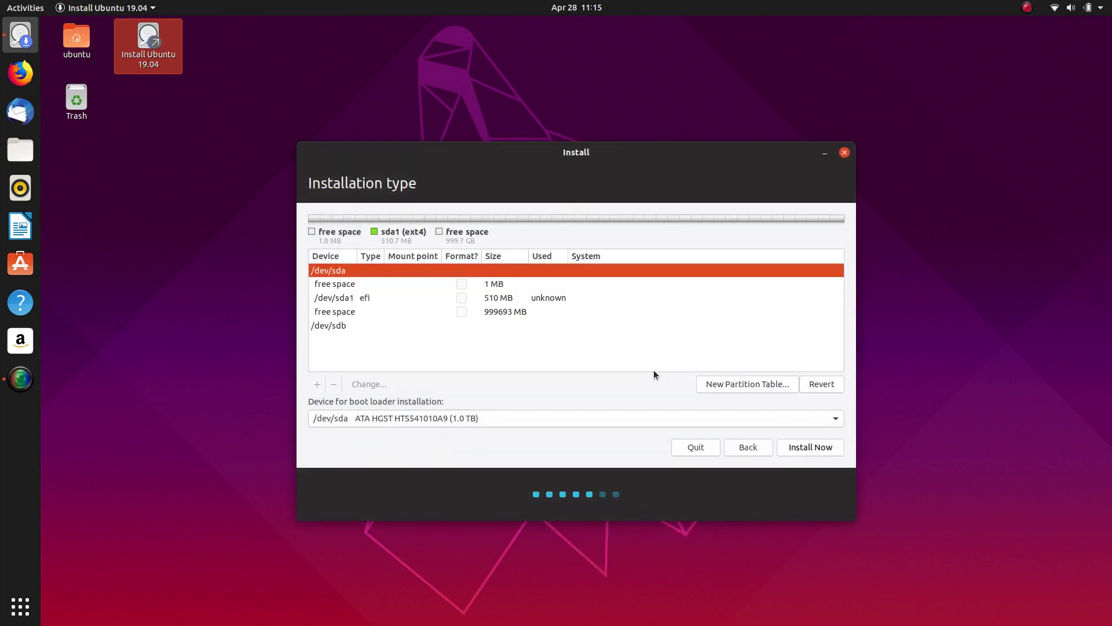
Create an 8192 MB swap area partition in the free space.
{"action": "left_click", "coordinate": [342, 313]}
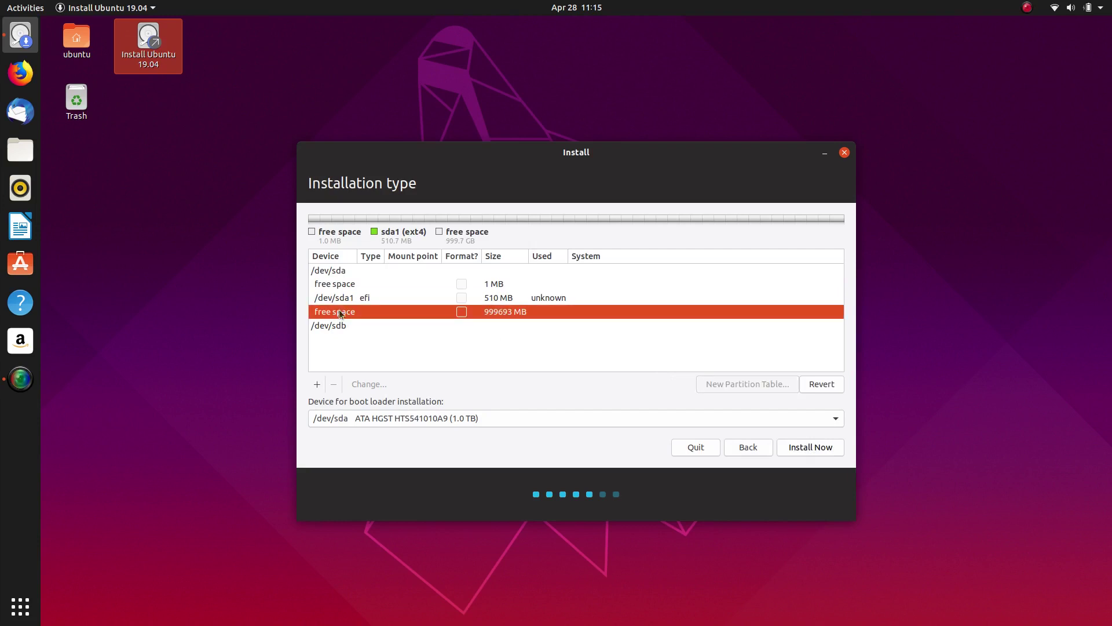
{"action": "left_click", "coordinate": [317, 385]}
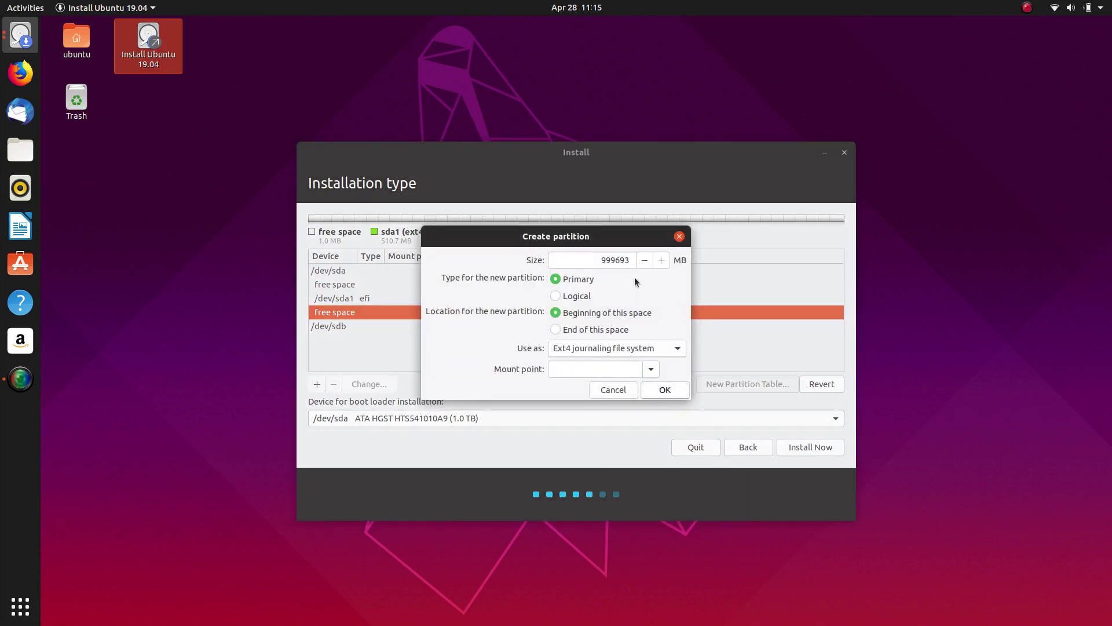
{"action": "key", "text": "Tab"}
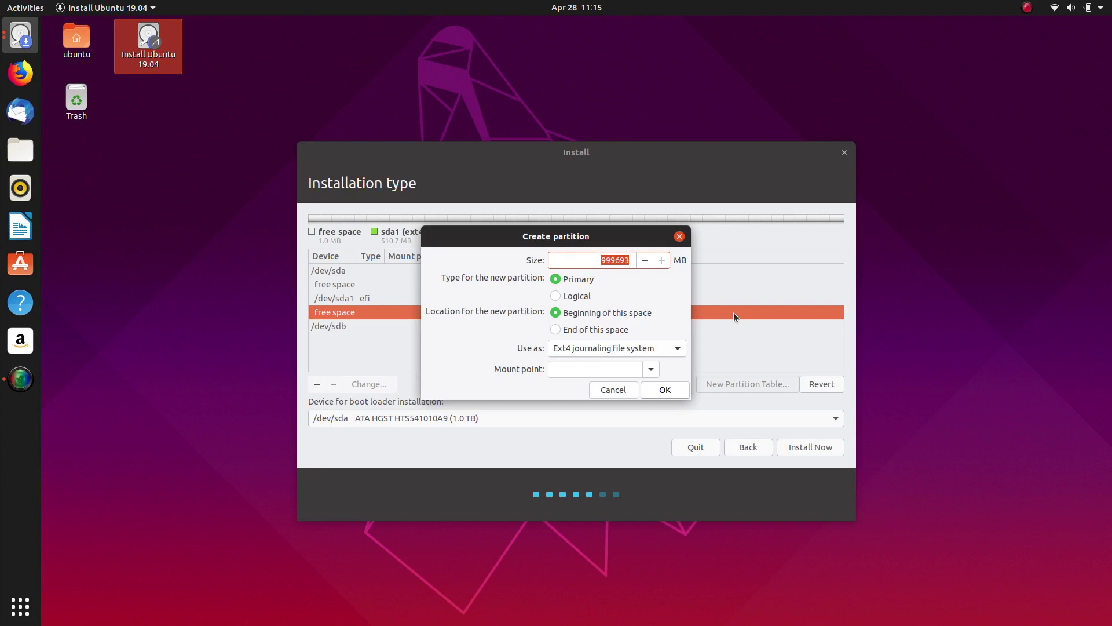
{"action": "type", "text": "8192"}
{"action": "left_click", "coordinate": [643, 346]}
{"action": "left_click", "coordinate": [648, 348]}
{"action": "left_click", "coordinate": [650, 350]}
{"action": "left_click", "coordinate": [576, 496]}
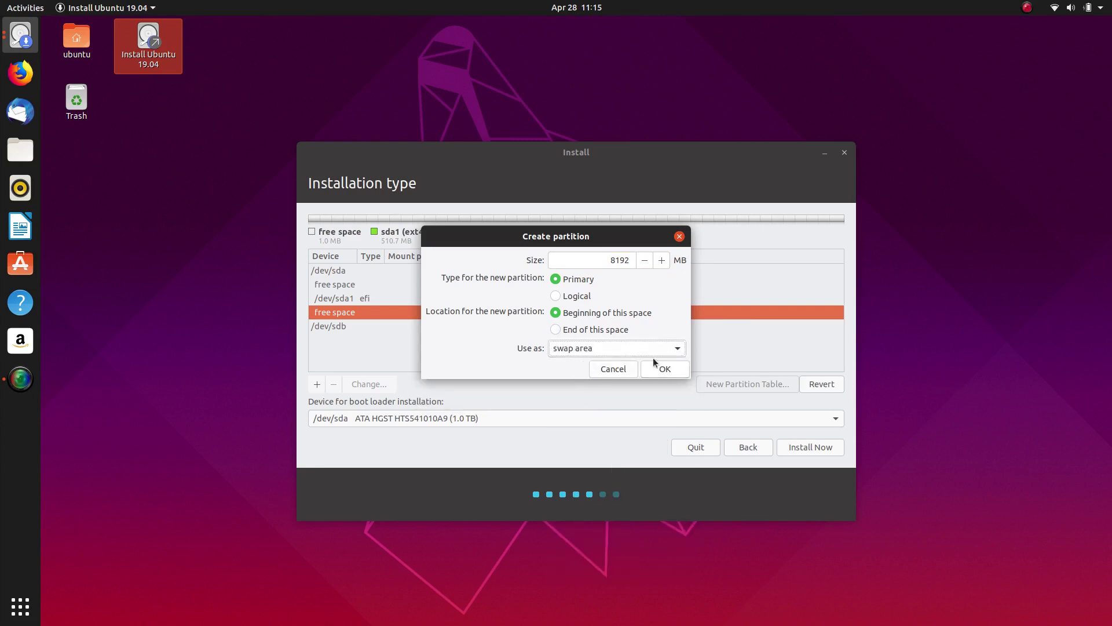
{"action": "left_click", "coordinate": [672, 371]}
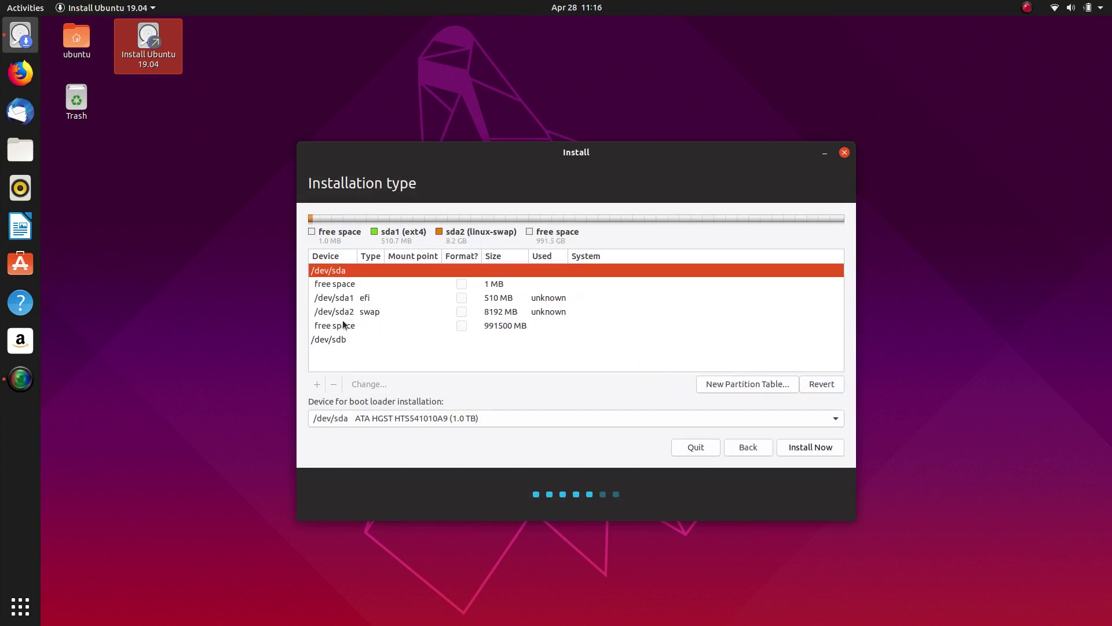
Create a 61440 MB ext4 partition mounted at / from the remaining free space.
{"action": "left_click", "coordinate": [344, 325]}
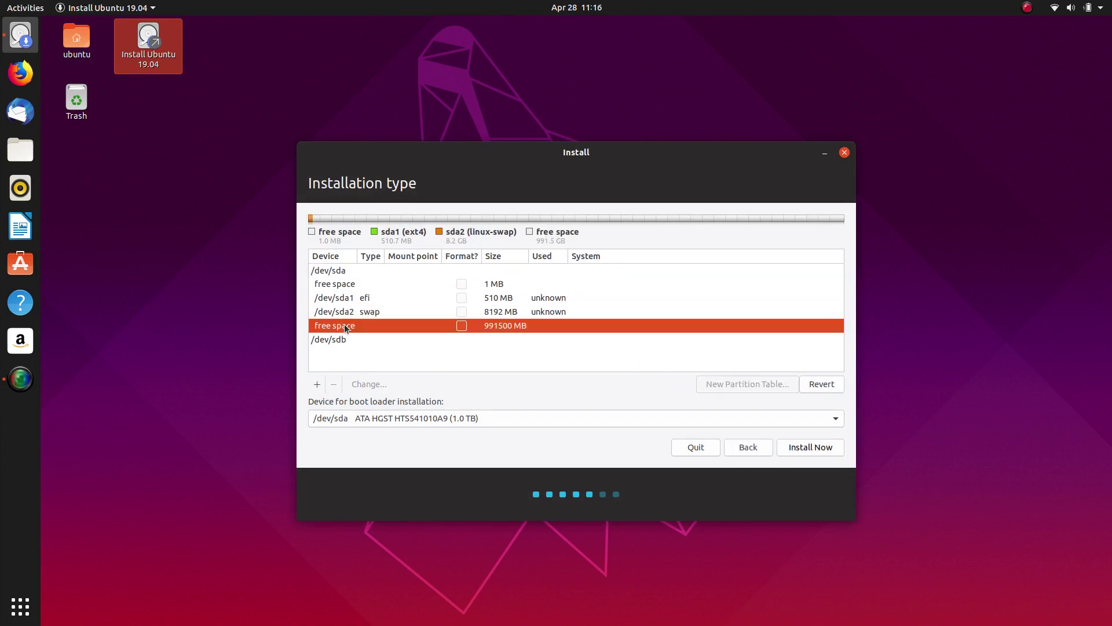
{"action": "left_click", "coordinate": [317, 384]}
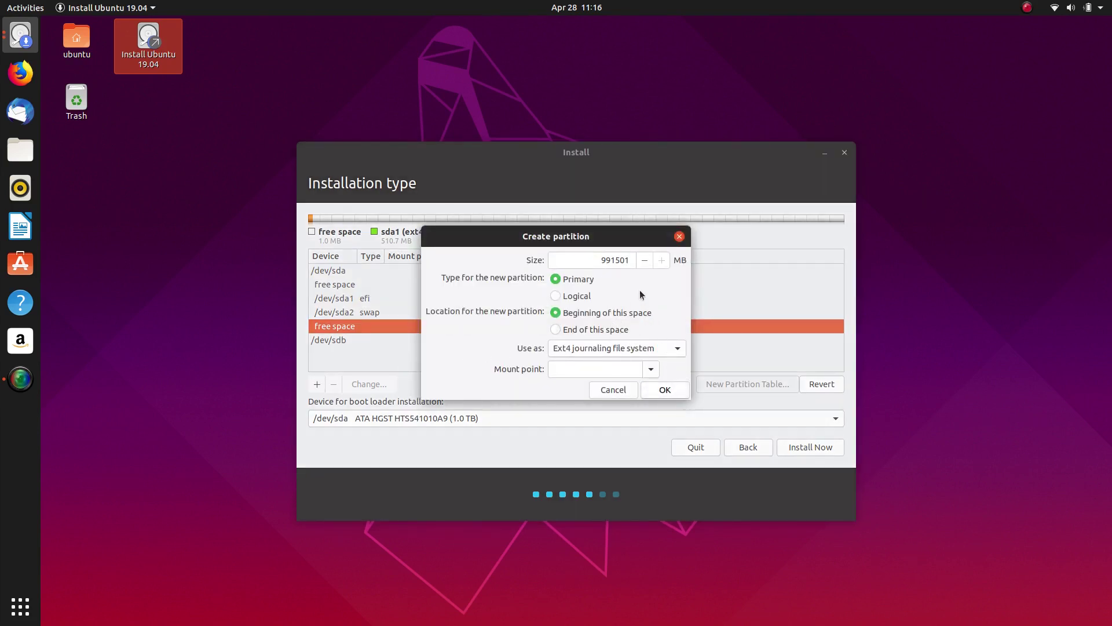
{"action": "double_click", "coordinate": [628, 263]}
{"action": "left_click", "coordinate": [651, 368]}
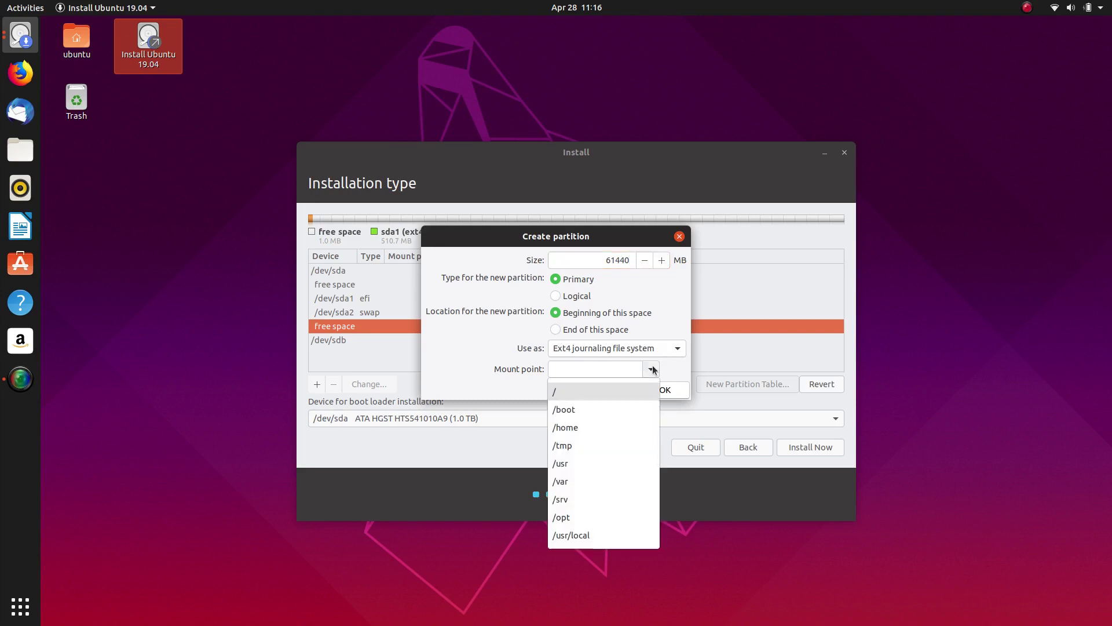
{"action": "left_click", "coordinate": [562, 392]}
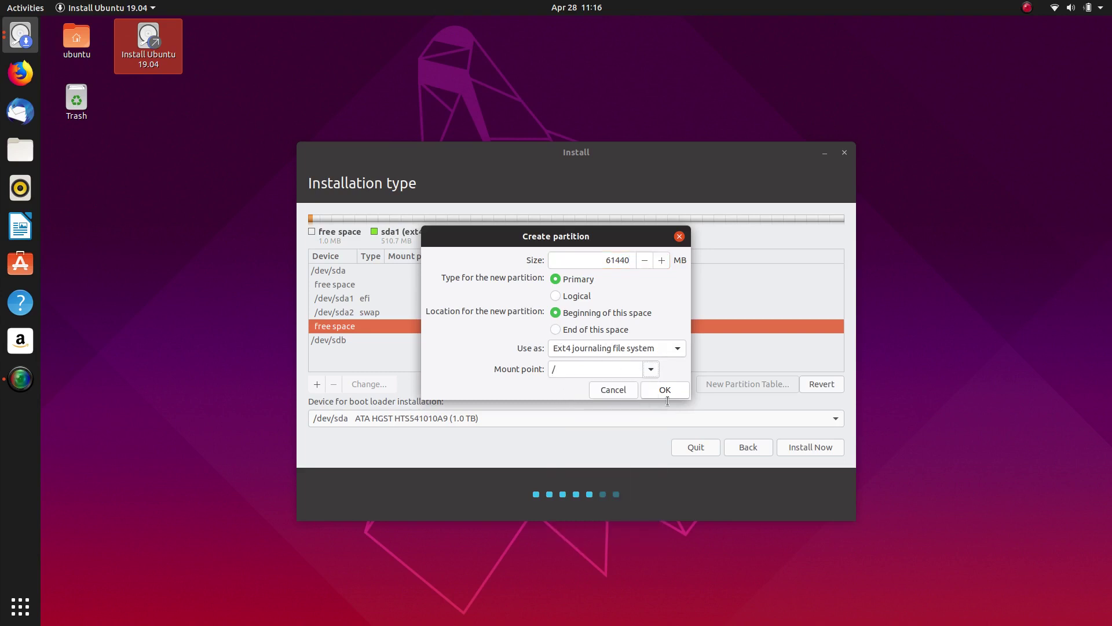
{"action": "left_click", "coordinate": [664, 389]}
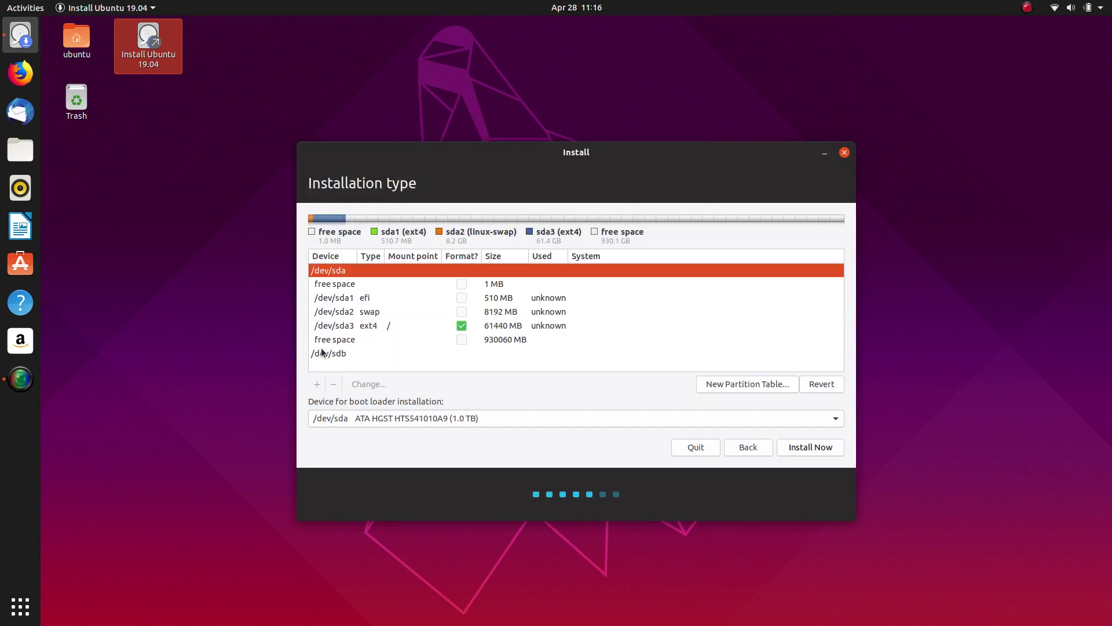
{"action": "left_click", "coordinate": [328, 341]}
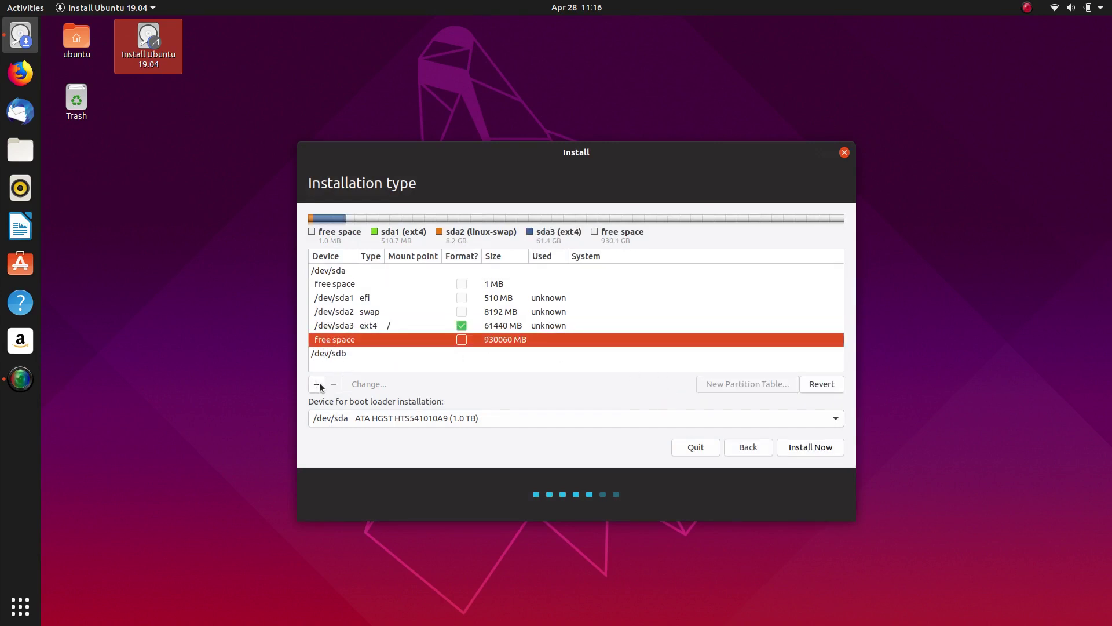
Create an ext4 partition mounted at /home using all remaining 930059 MB.
{"action": "left_click", "coordinate": [318, 384]}
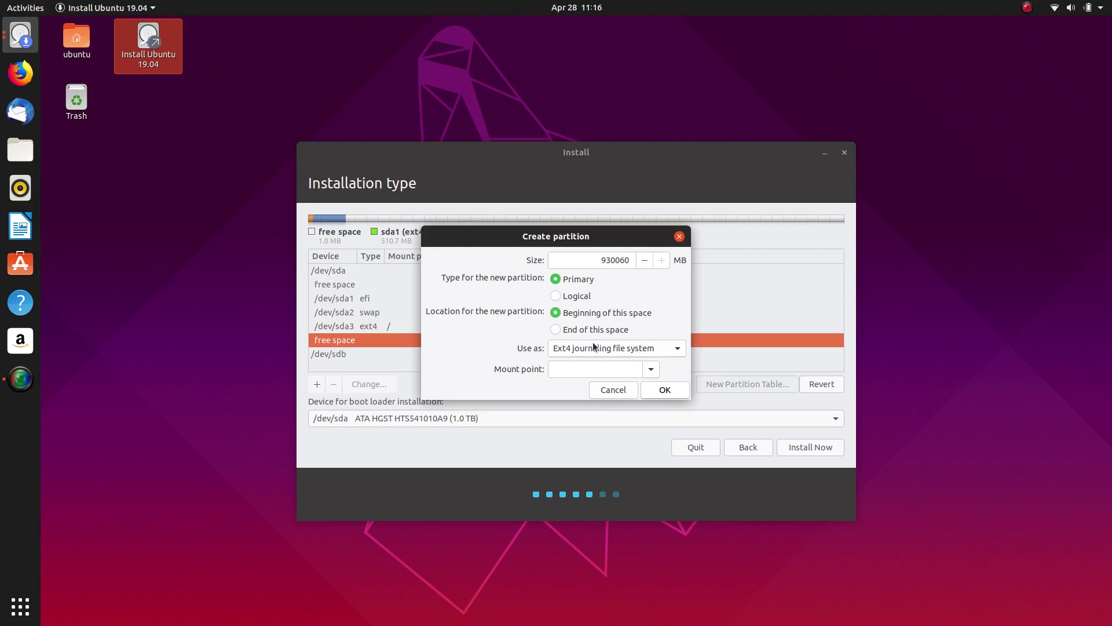
{"action": "left_click", "coordinate": [651, 369]}
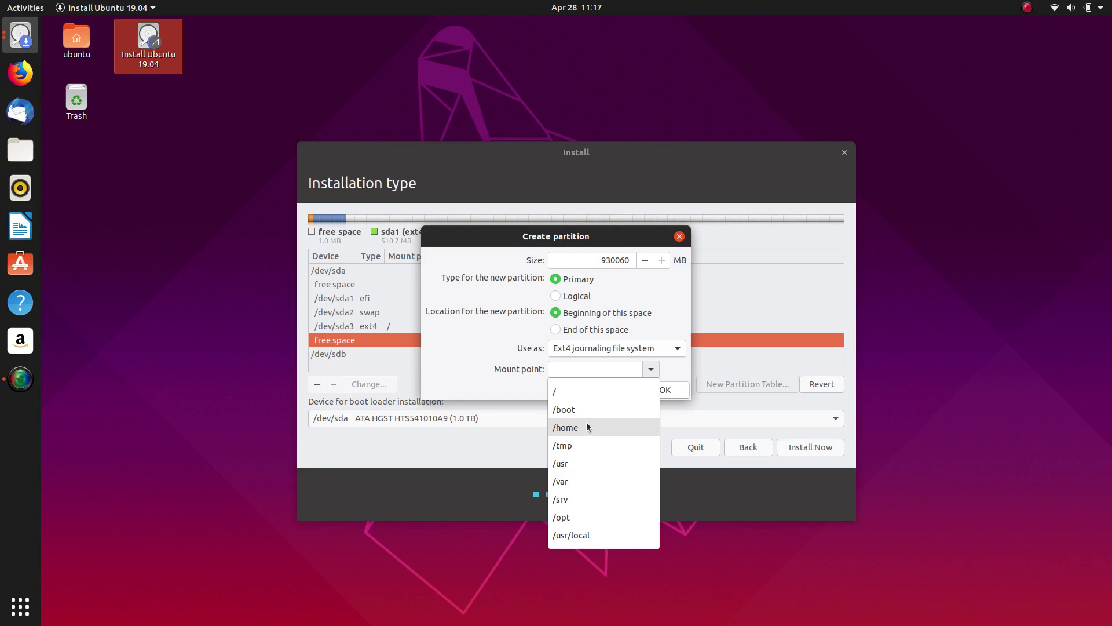
{"action": "left_click", "coordinate": [602, 434]}
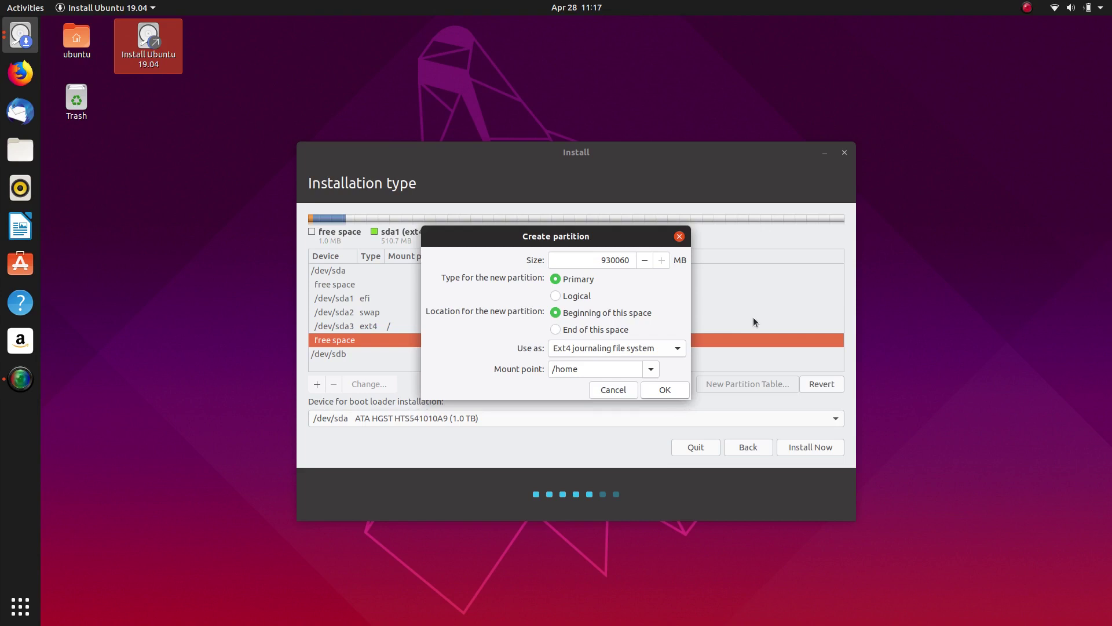
{"action": "left_click", "coordinate": [665, 389]}
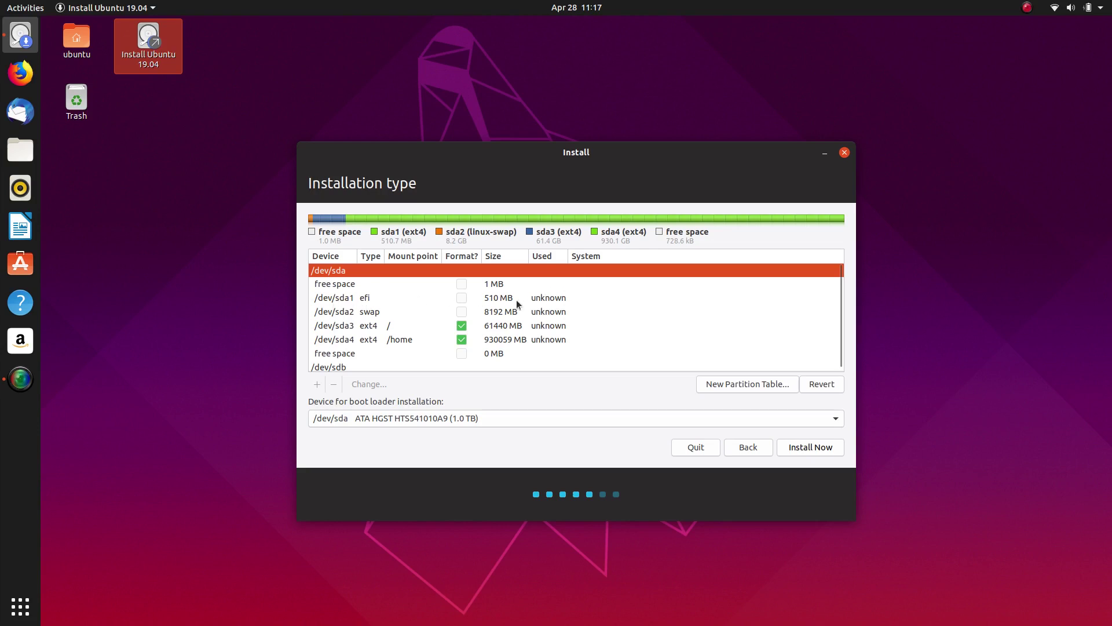
Set /dev/sda1 as the boot loader device and confirm writing the partition changes to disk.
{"action": "left_click", "coordinate": [390, 422]}
{"action": "left_click", "coordinate": [353, 439]}
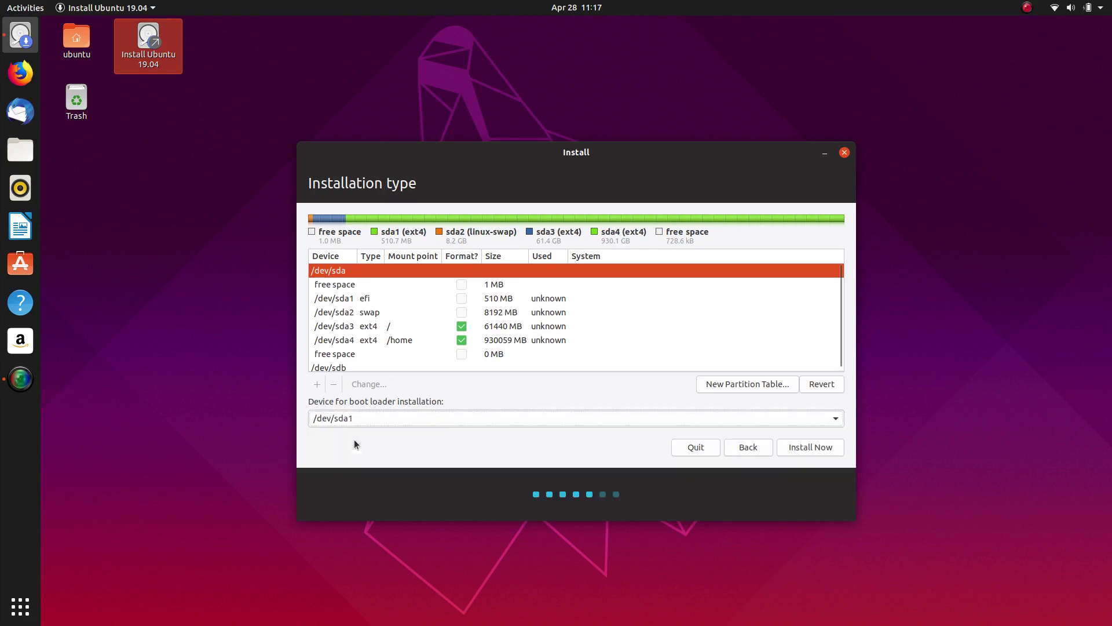
{"action": "left_click", "coordinate": [810, 447]}
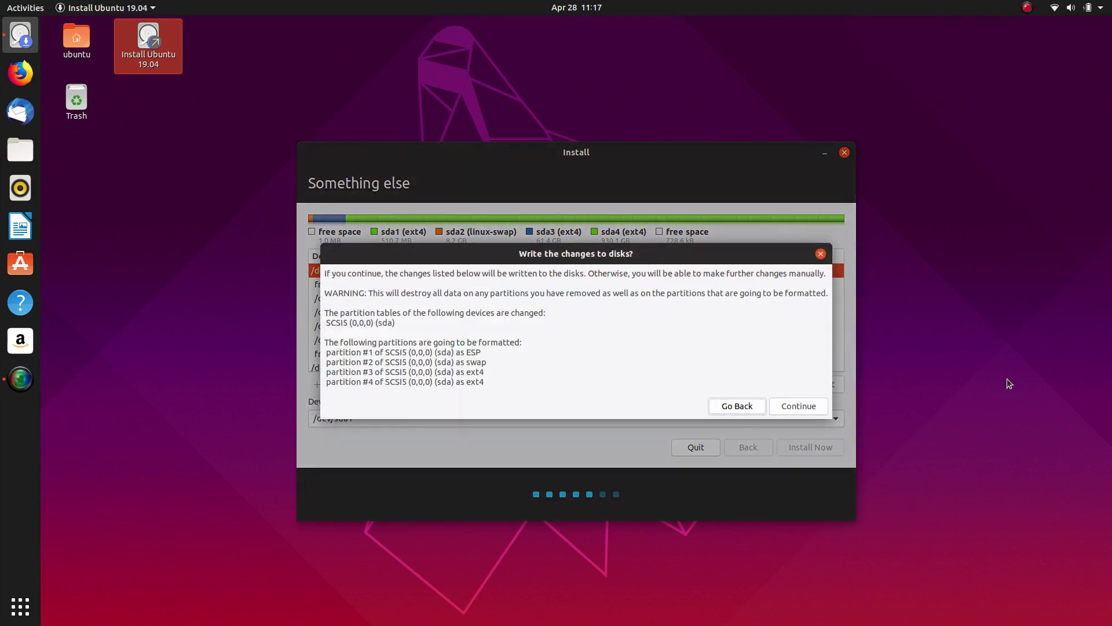
{"action": "left_click", "coordinate": [781, 408]}
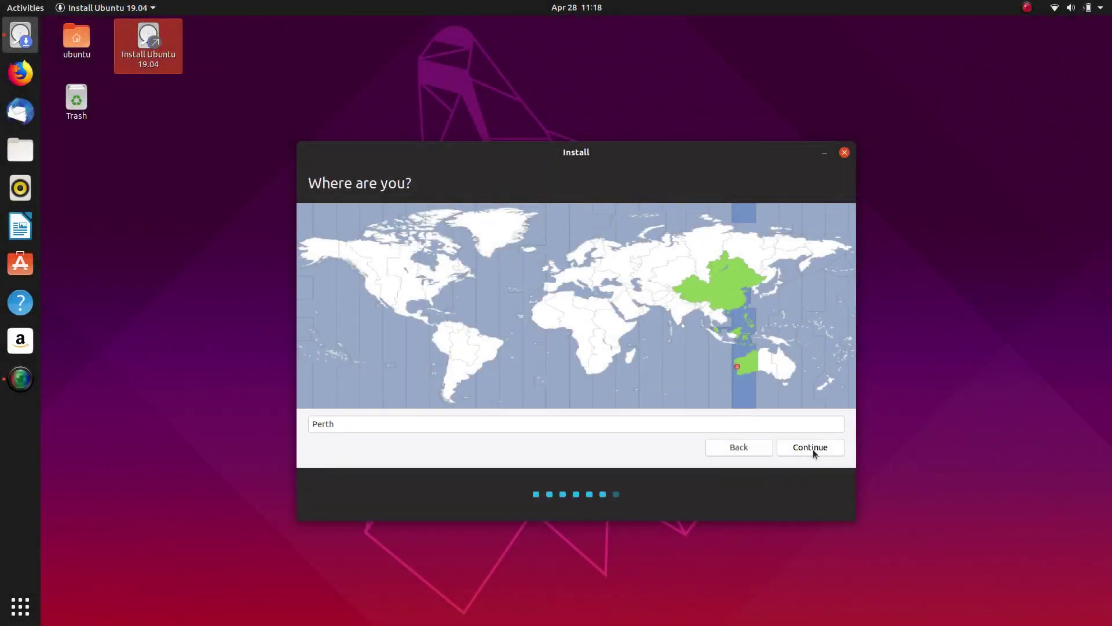
Accept Perth, then enter the user's name, computer name ubuntu-tosh, username and matching password.
{"action": "left_click", "coordinate": [812, 450]}
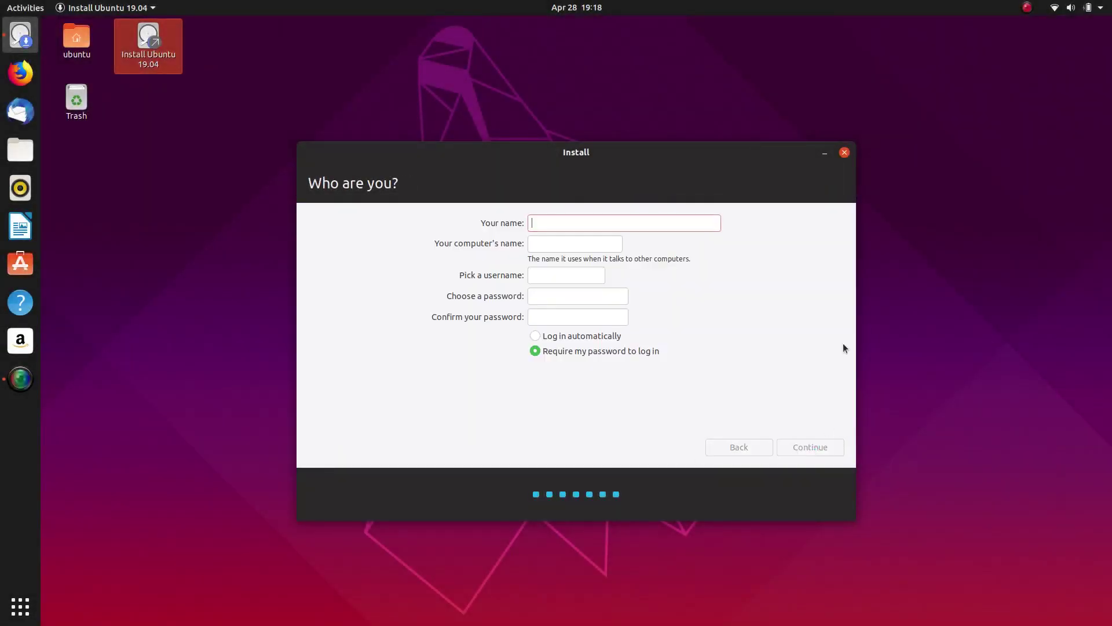
{"action": "type", "text": "Colin Brash"}
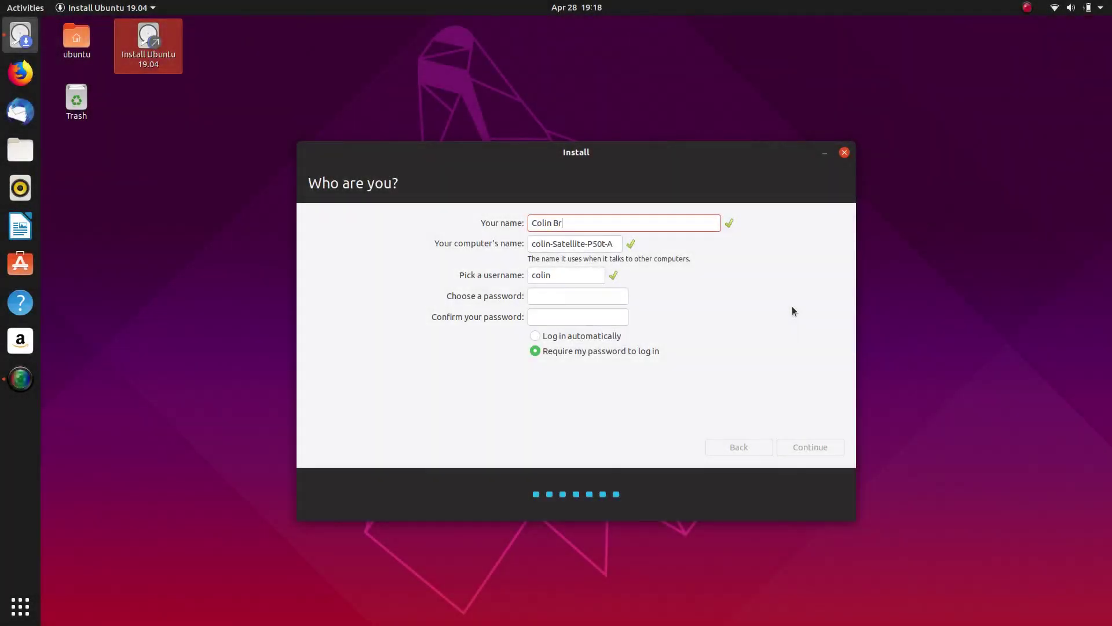
{"action": "key", "text": "Tab"}
{"action": "type", "text": "ubuntu-t"}
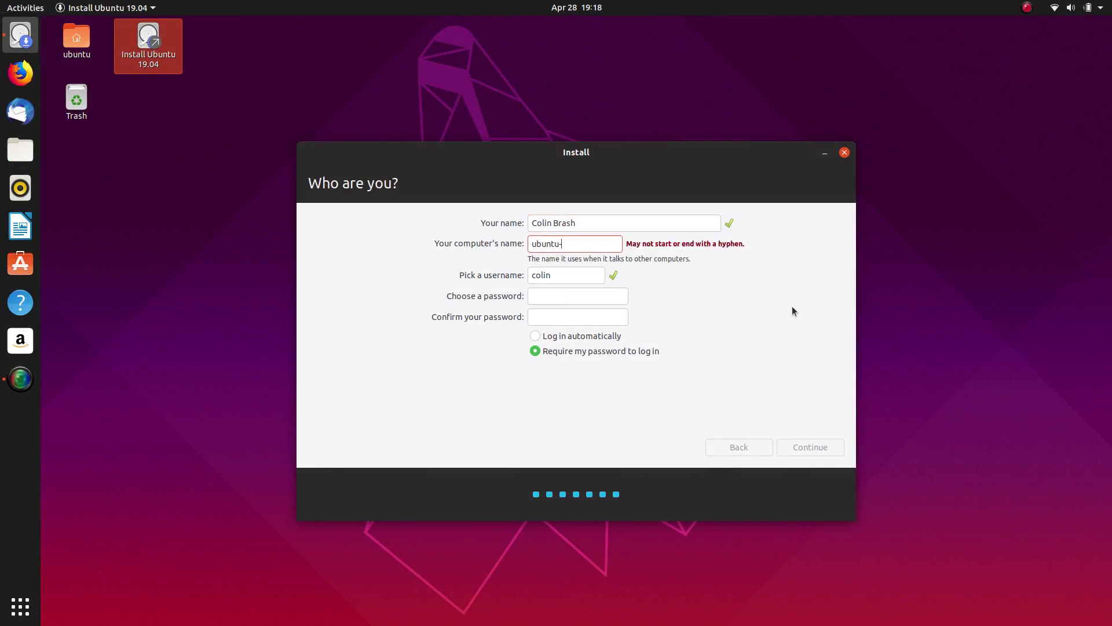
{"action": "key", "text": "Tab"}
{"action": "key", "text": "Tab"}
{"action": "type", "text": "********"}
{"action": "key", "text": "Tab"}
{"action": "type", "text": "********"}
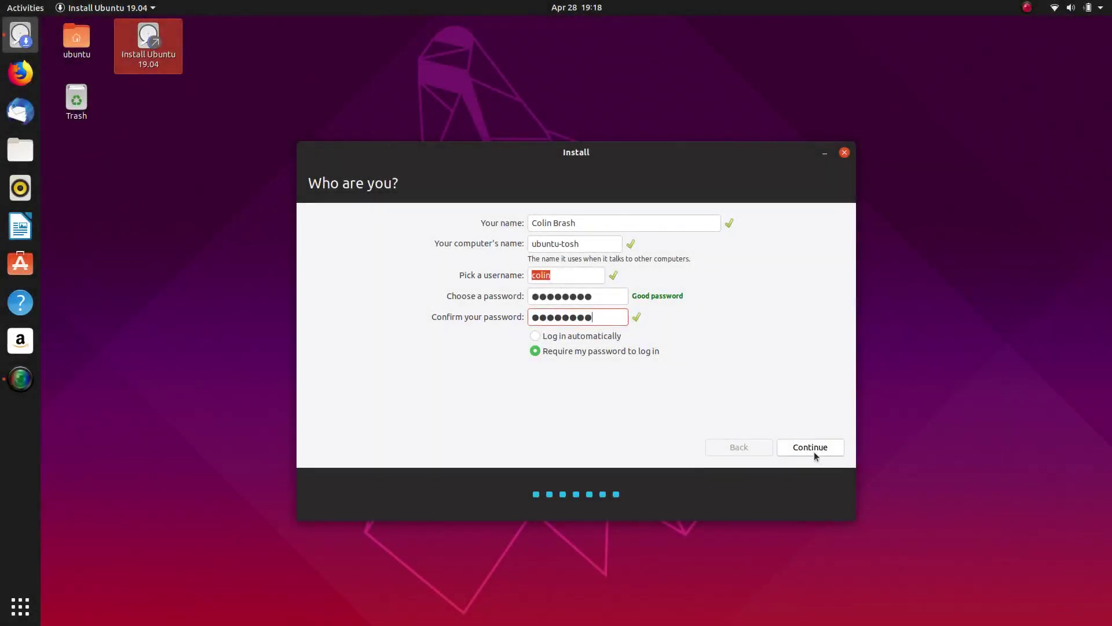
Start the installation with these account details and let it finish into the new desktop.
{"action": "left_click", "coordinate": [811, 448]}
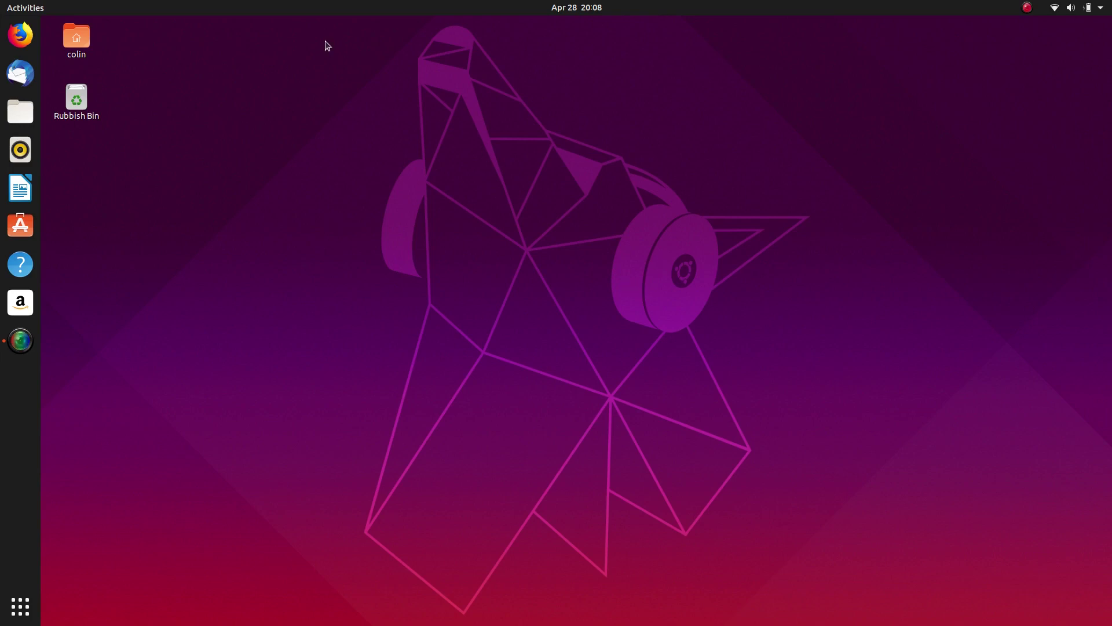
Add Google Chrome to Favourites and move its dock icon just below Firefox.
{"action": "key", "text": "super"}
{"action": "type", "text": "gool"}
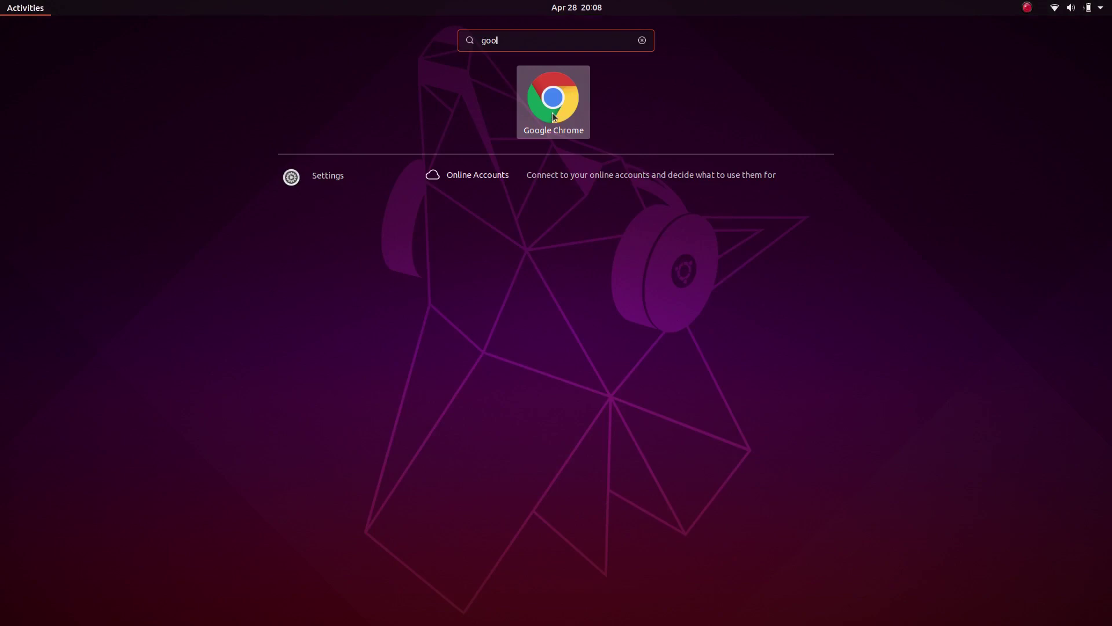
{"action": "right_click", "coordinate": [552, 114]}
{"action": "left_click", "coordinate": [655, 113]}
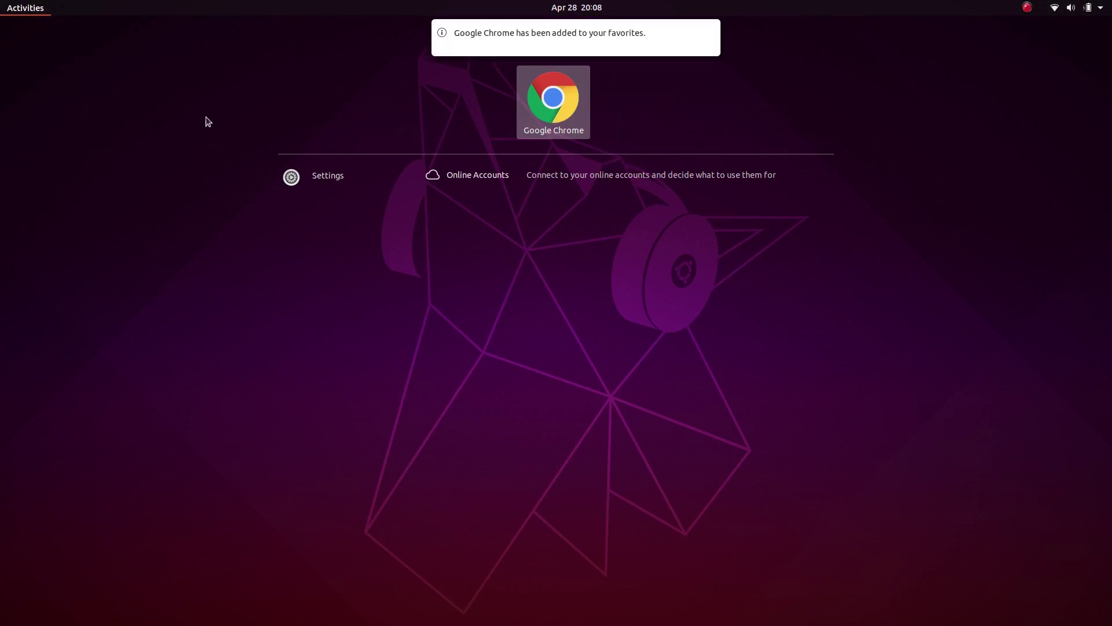
{"action": "left_click", "coordinate": [24, 9]}
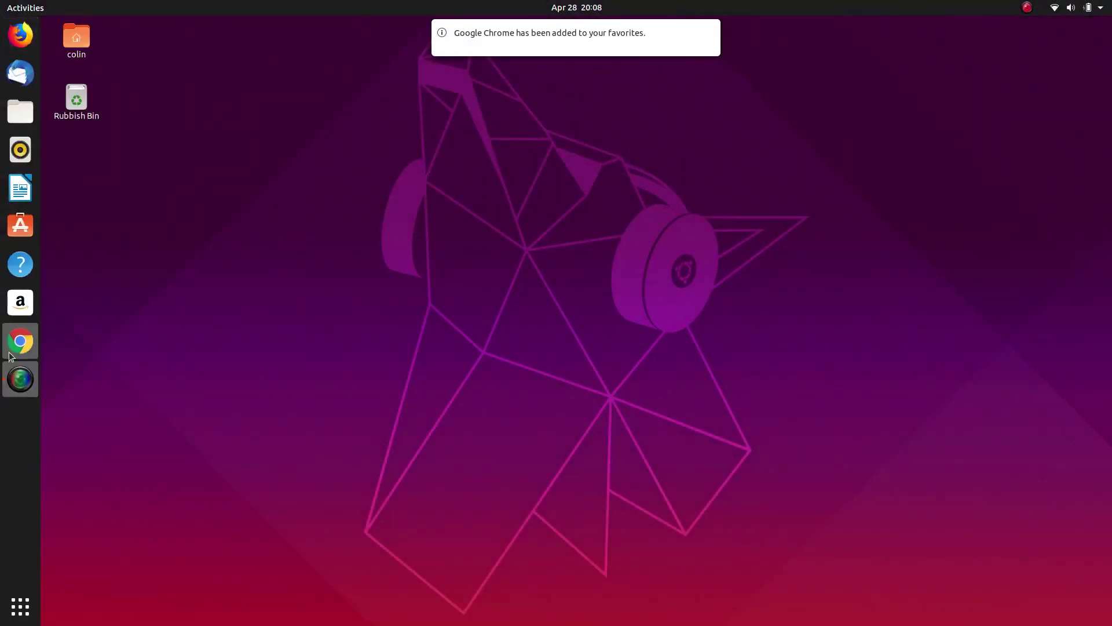
{"action": "left_click_drag", "start_coordinate": [20, 340], "coordinate": [17, 70]}
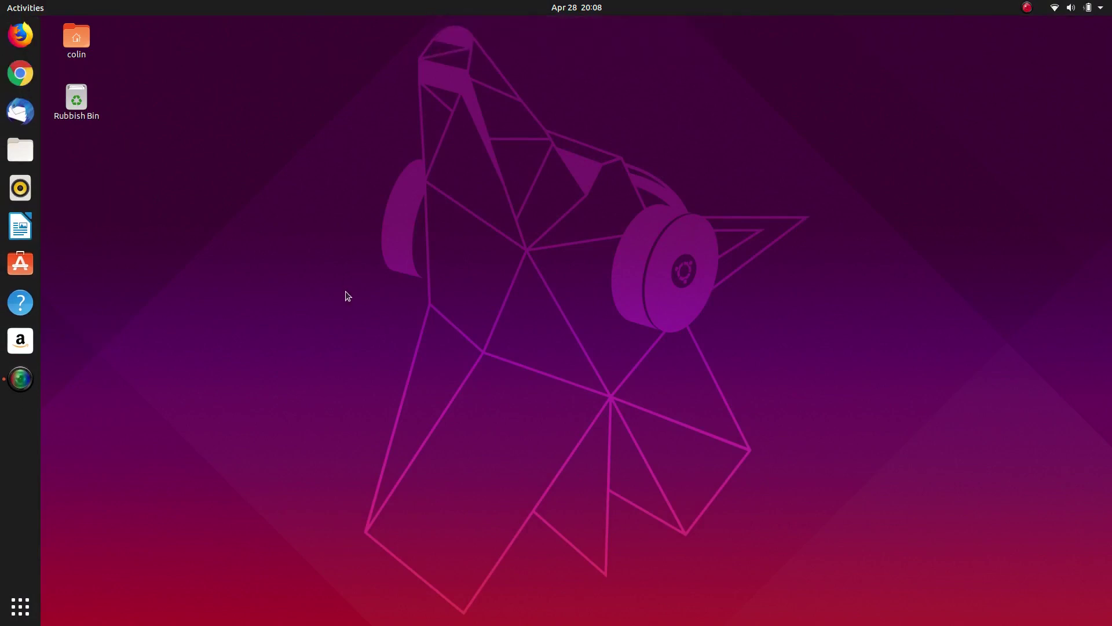
In Firefox, open the DistroWatch, OMG! Ubuntu and YouTube bookmarks, then close the browser.
{"action": "left_click", "coordinate": [20, 35]}
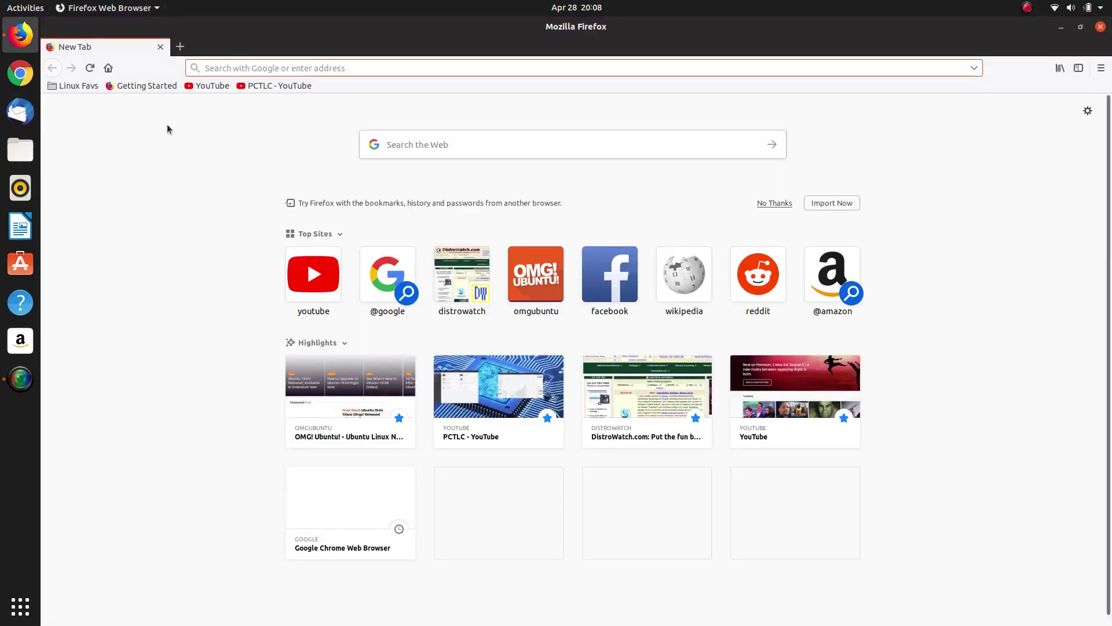
{"action": "left_click", "coordinate": [65, 89]}
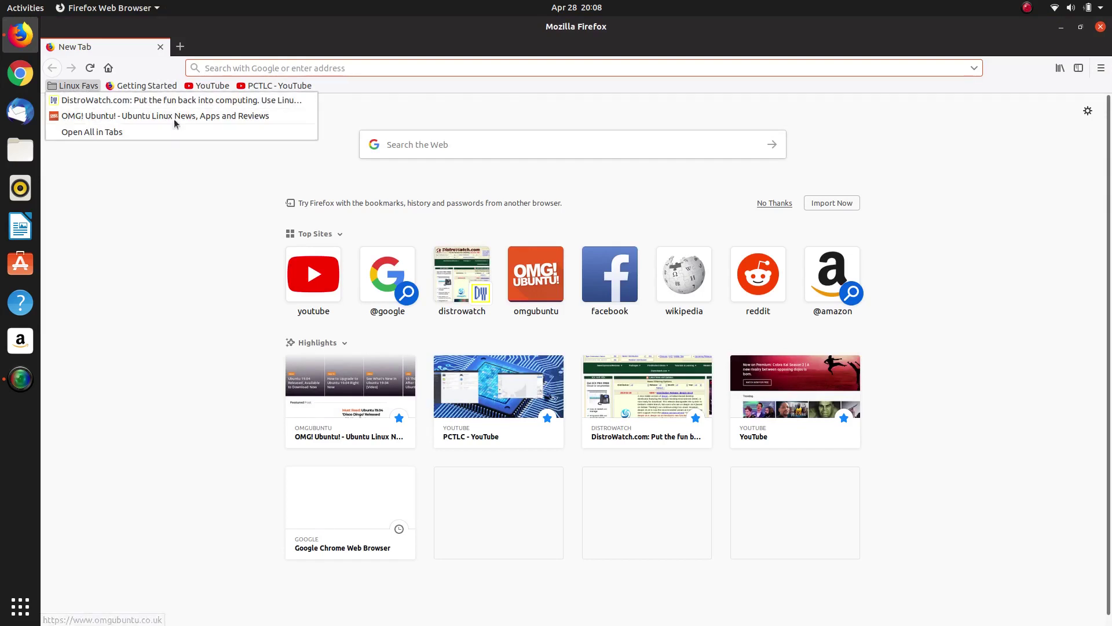
{"action": "left_click", "coordinate": [166, 102]}
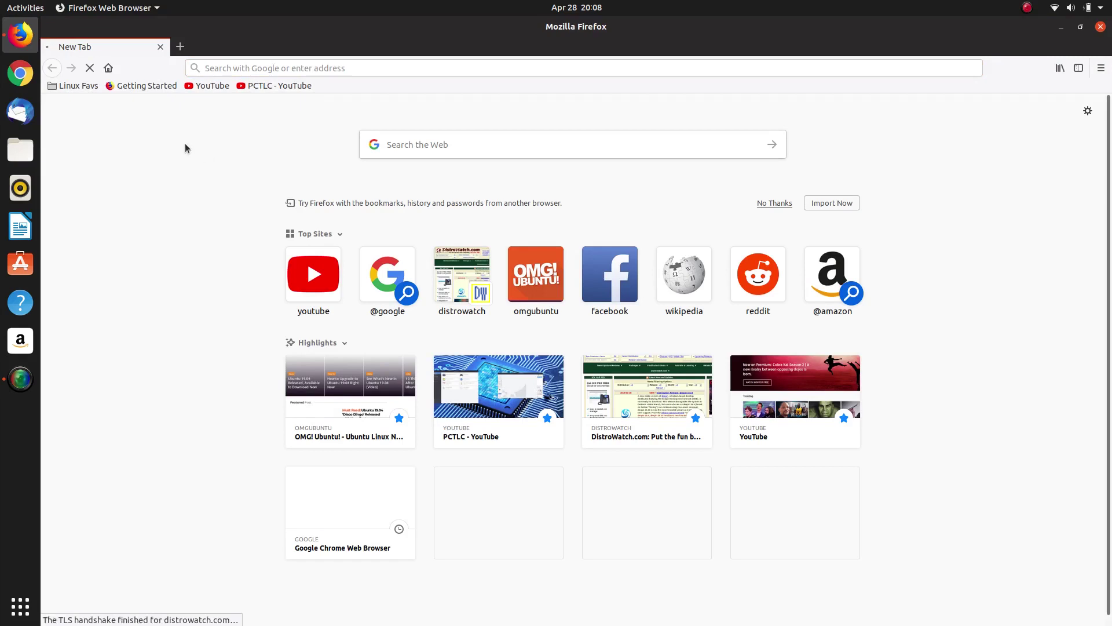
{"action": "left_click", "coordinate": [59, 89]}
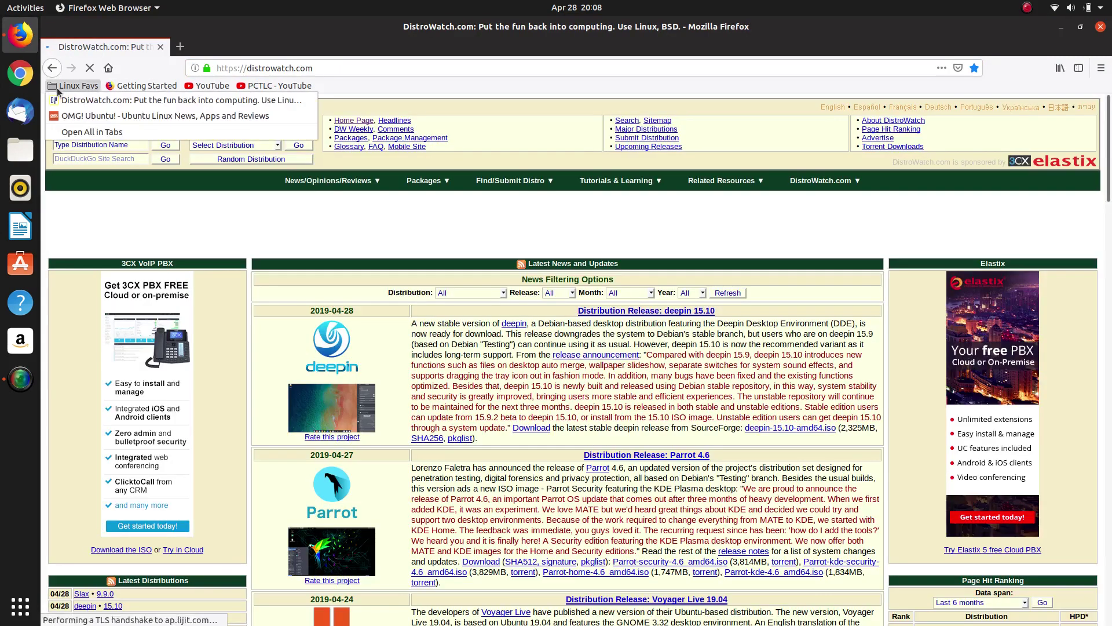
{"action": "left_click", "coordinate": [87, 116]}
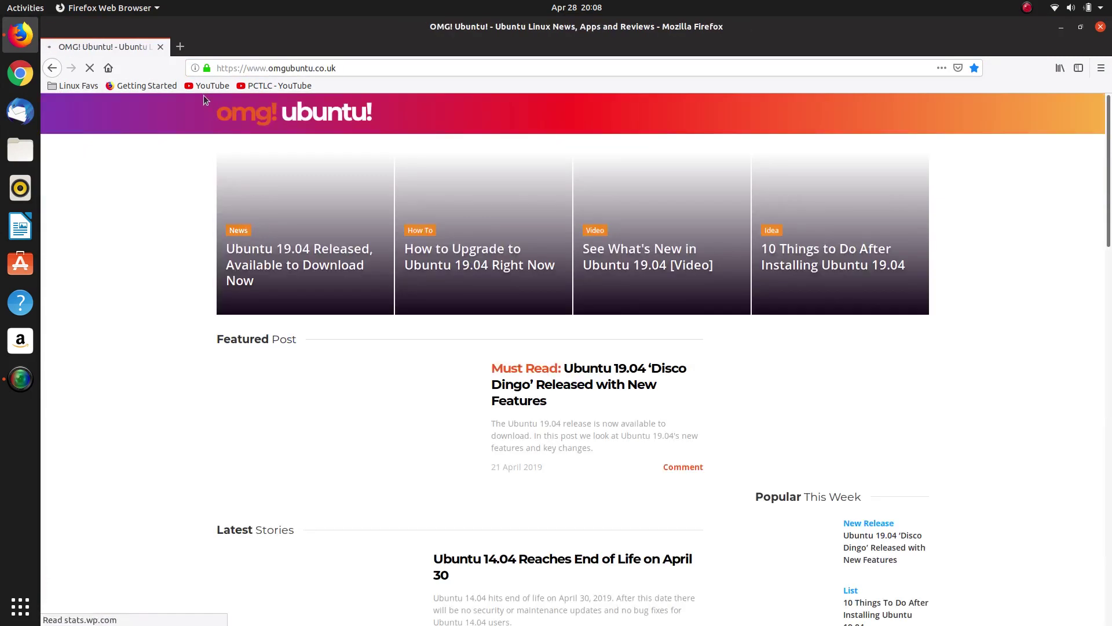
{"action": "left_click", "coordinate": [211, 85]}
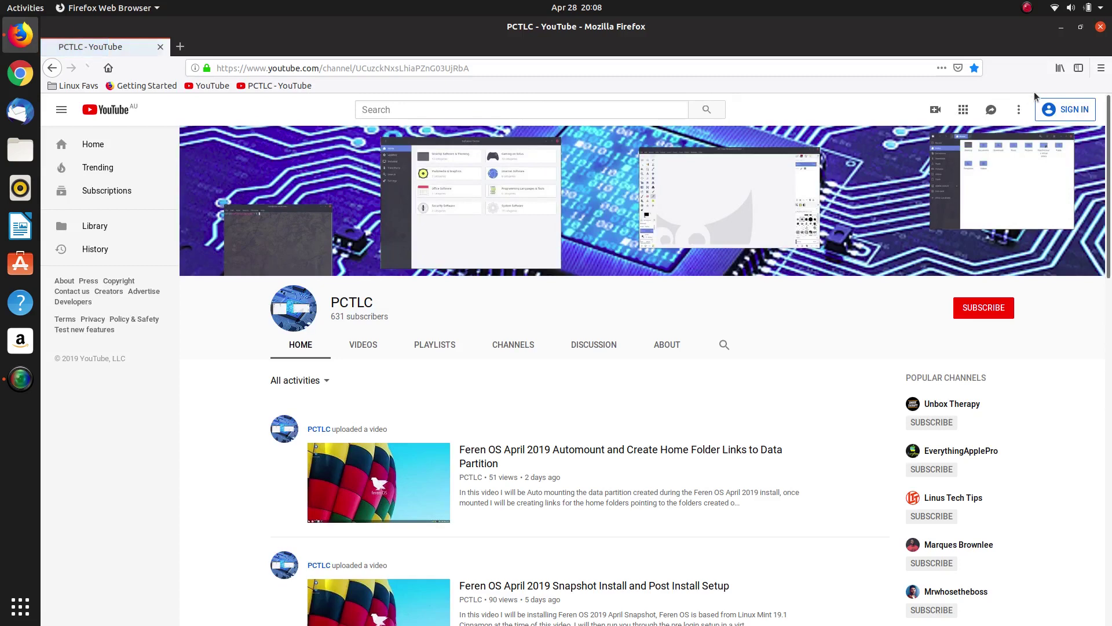
{"action": "left_click", "coordinate": [1100, 26]}
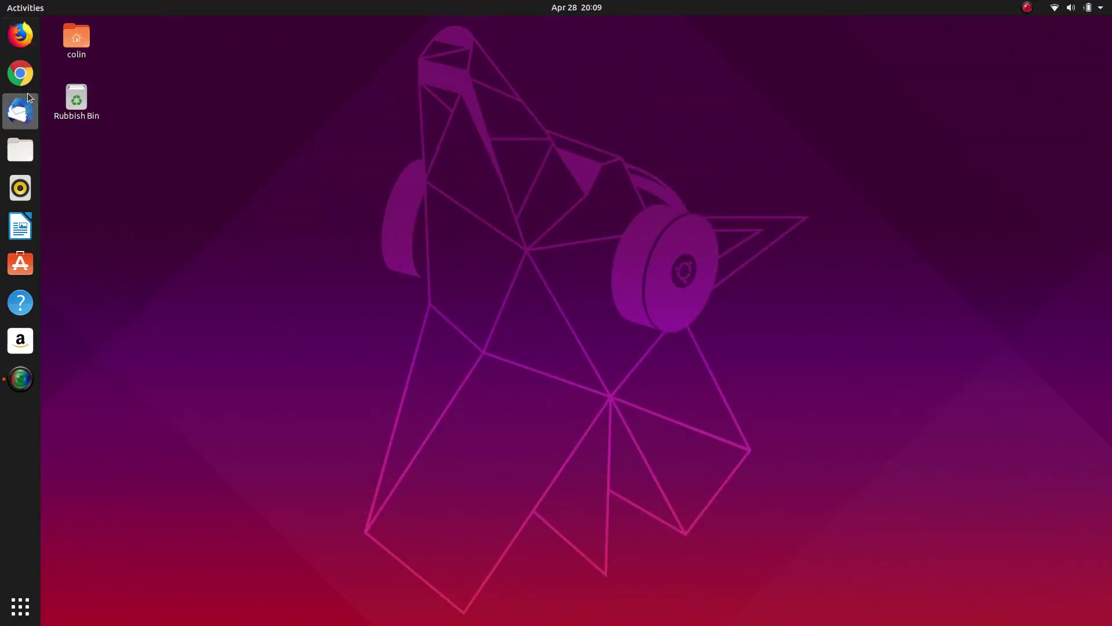
Launch Chrome maximized and open the OMG! Ubuntu and DistroWatch bookmarks from Linux Favs.
{"action": "left_click", "coordinate": [21, 73]}
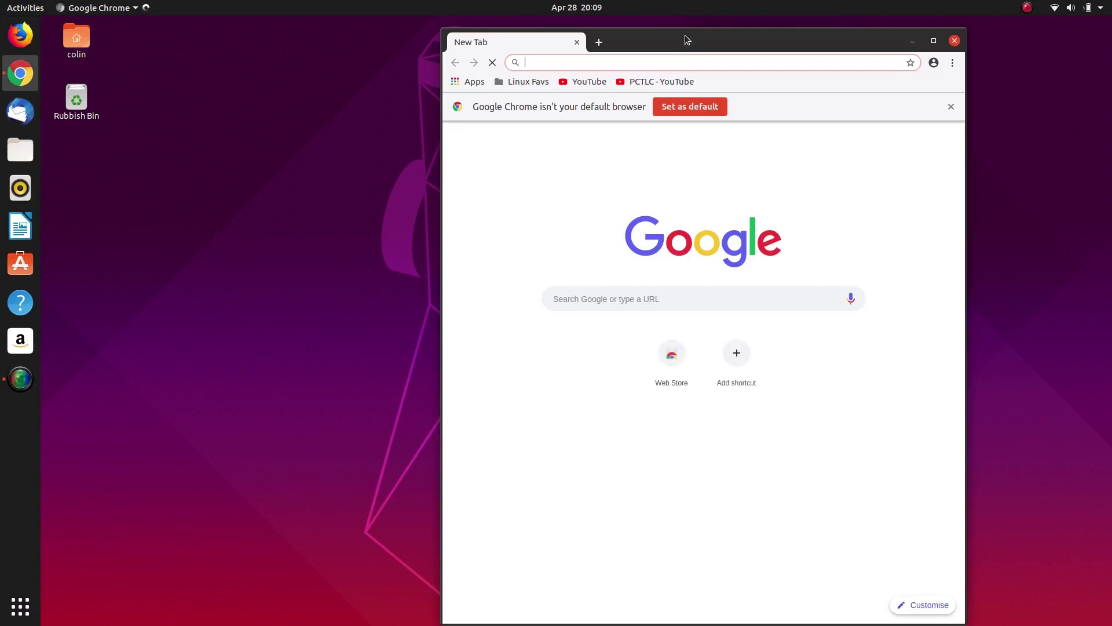
{"action": "left_click_drag", "start_coordinate": [684, 40], "coordinate": [645, 17]}
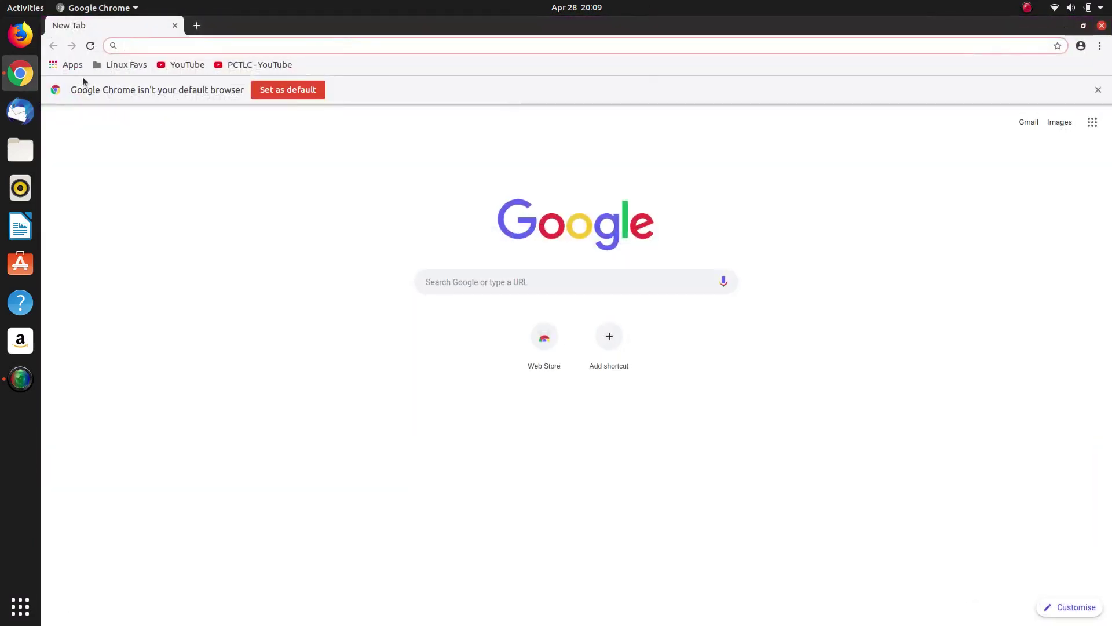
{"action": "left_click", "coordinate": [119, 65]}
{"action": "left_click", "coordinate": [122, 81]}
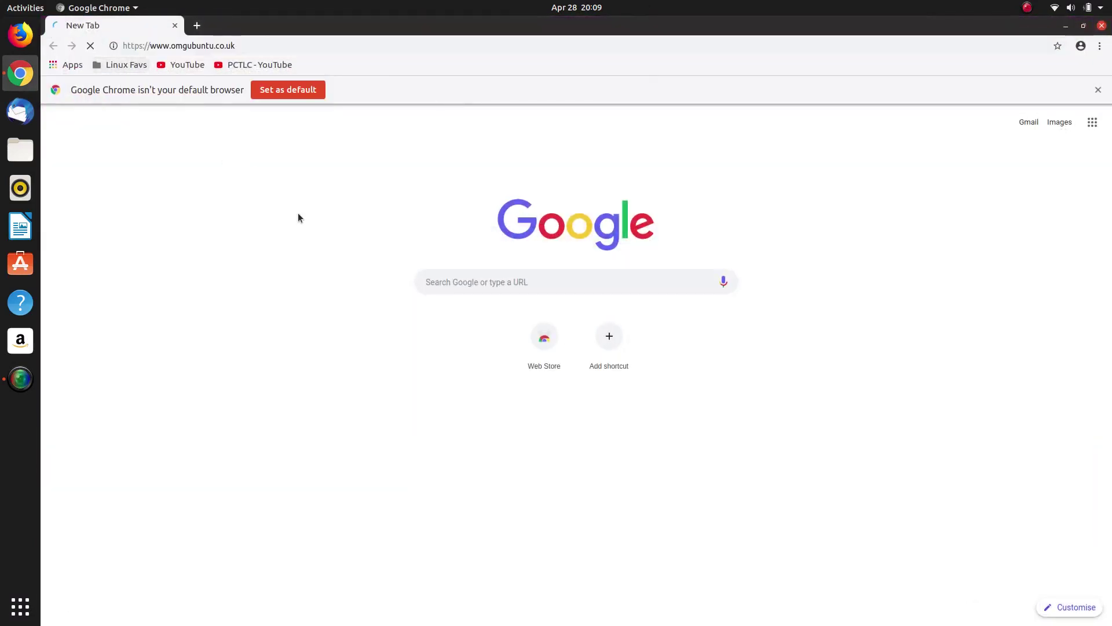
{"action": "left_click", "coordinate": [120, 65]}
{"action": "left_click", "coordinate": [123, 95]}
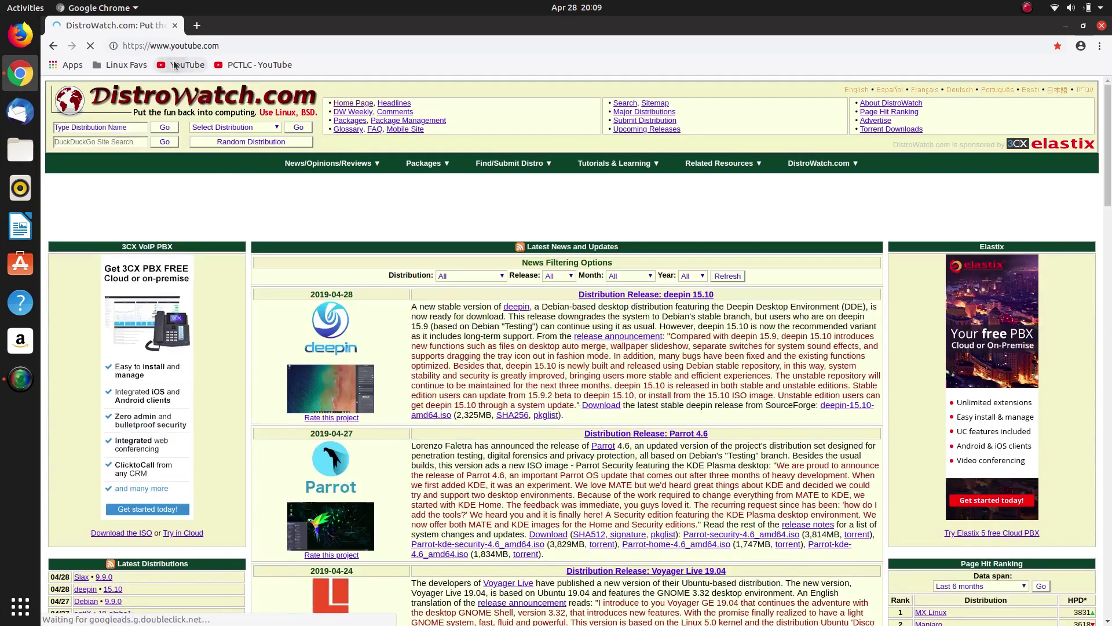
Open the YouTube and PCTLC channel bookmarks, then close Chrome.
{"action": "left_click", "coordinate": [176, 65]}
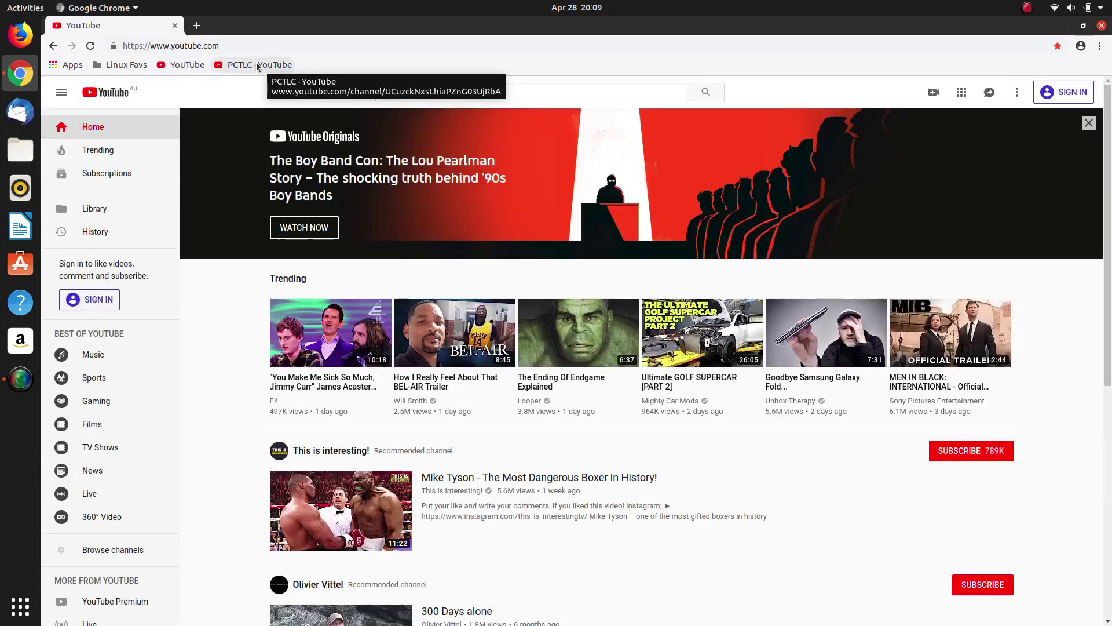
{"action": "left_click", "coordinate": [256, 62]}
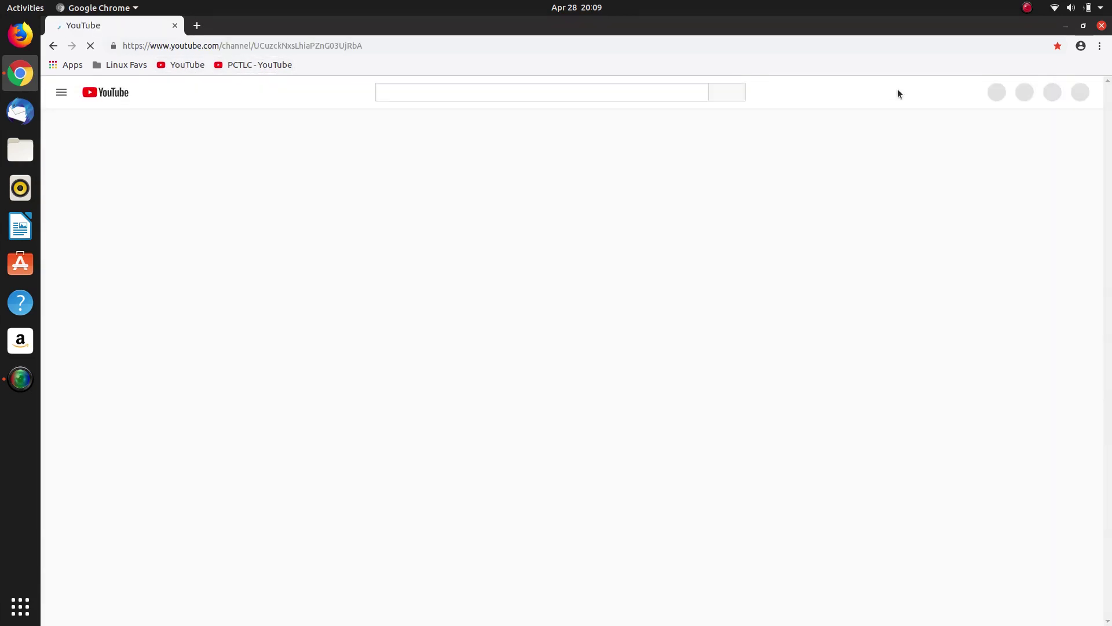
{"action": "left_click", "coordinate": [1102, 25]}
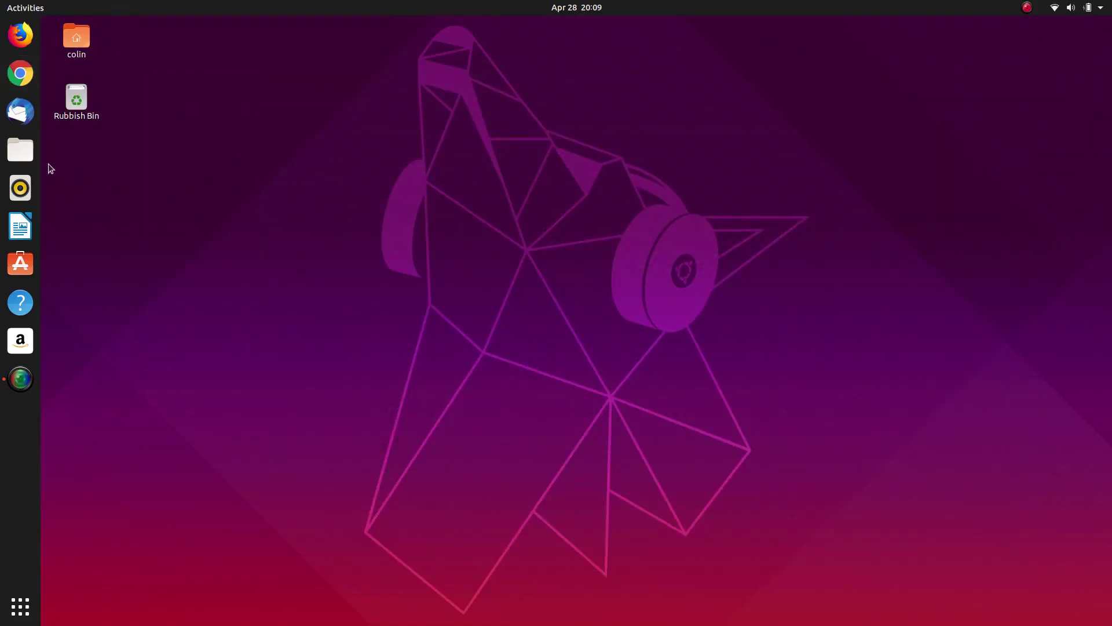
{"action": "double_click", "coordinate": [20, 149]}
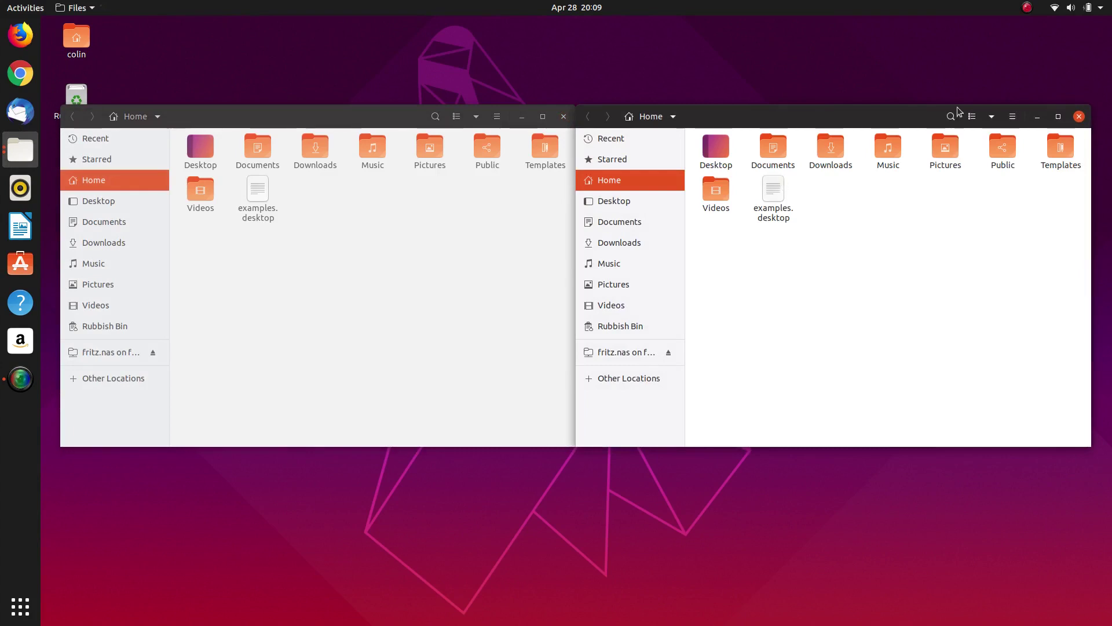
{"action": "left_click", "coordinate": [1078, 116]}
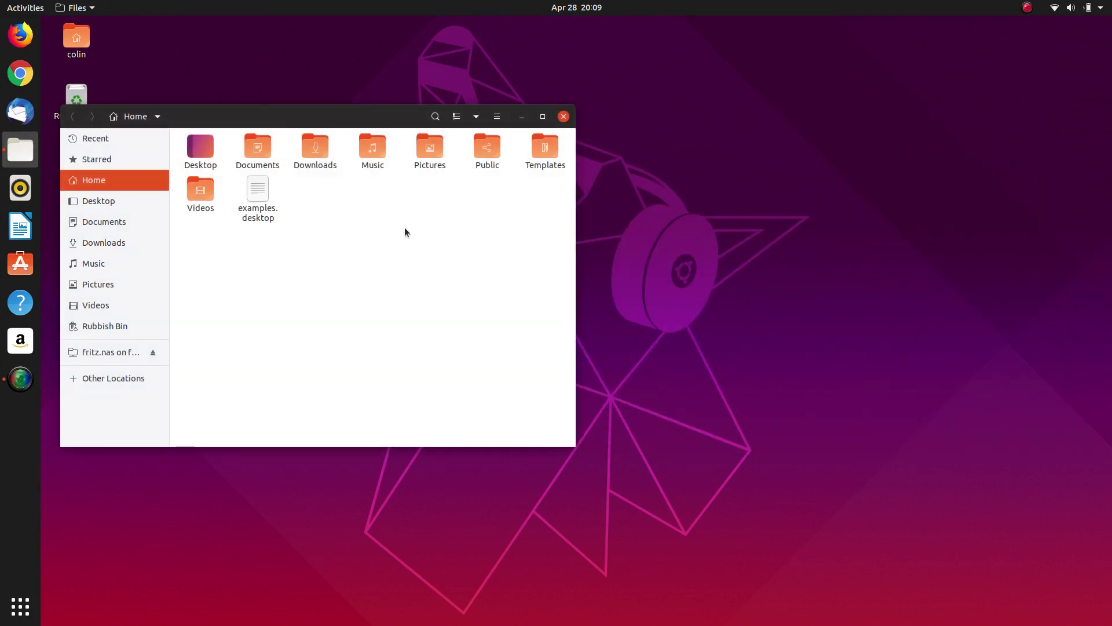
{"action": "double_click", "coordinate": [259, 147]}
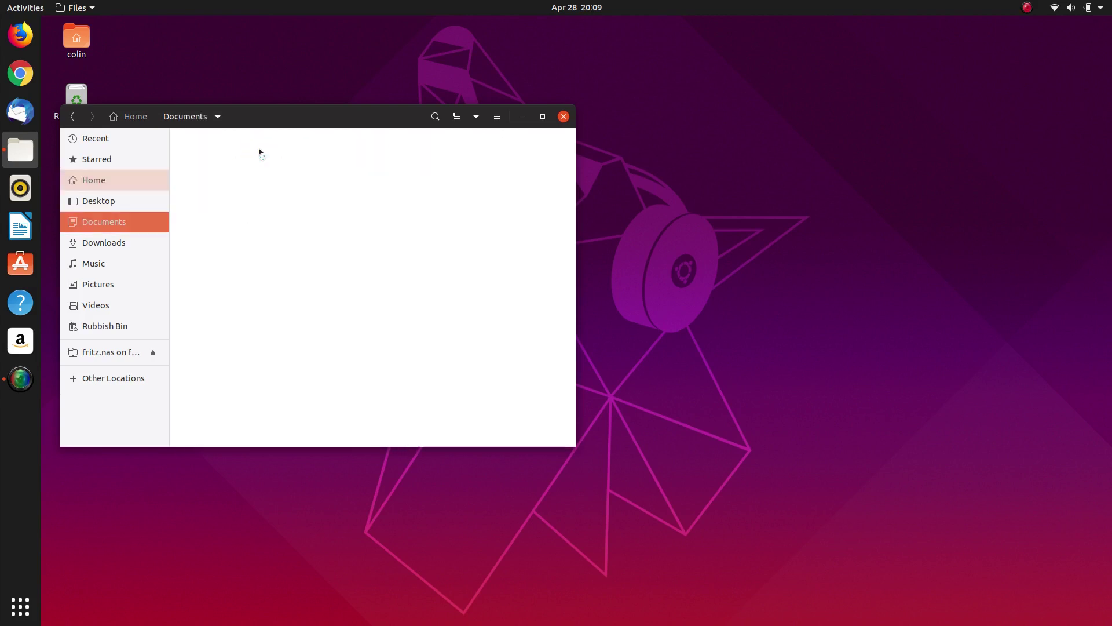
{"action": "double_click", "coordinate": [217, 149]}
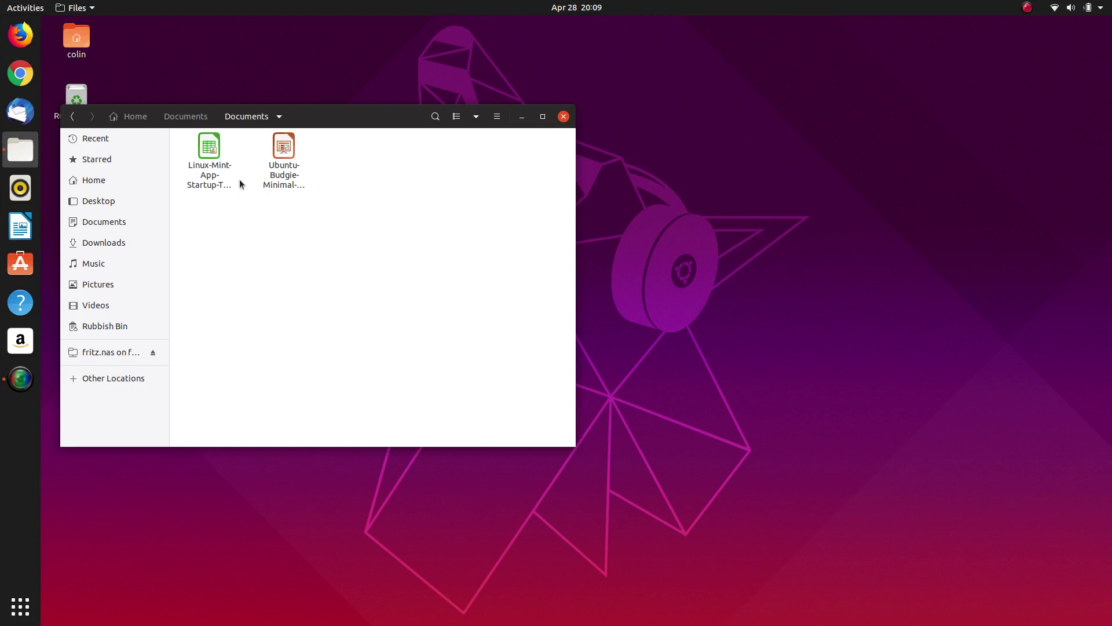
{"action": "left_click", "coordinate": [284, 148]}
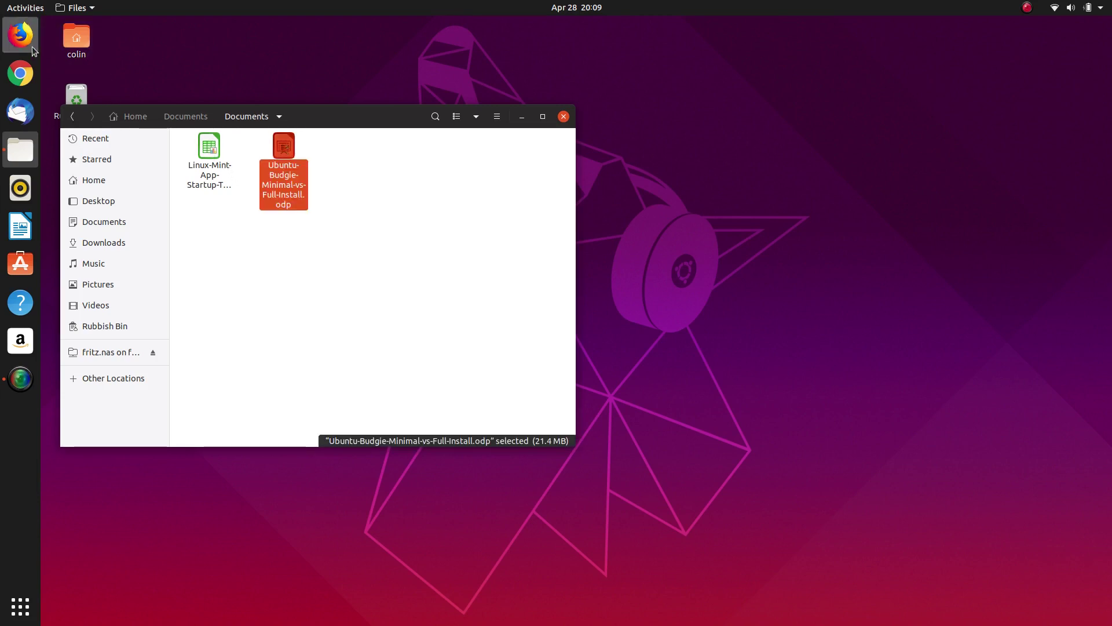
{"action": "mouse_move", "coordinate": [1, 1]}
{"action": "type", "text": "libr"}
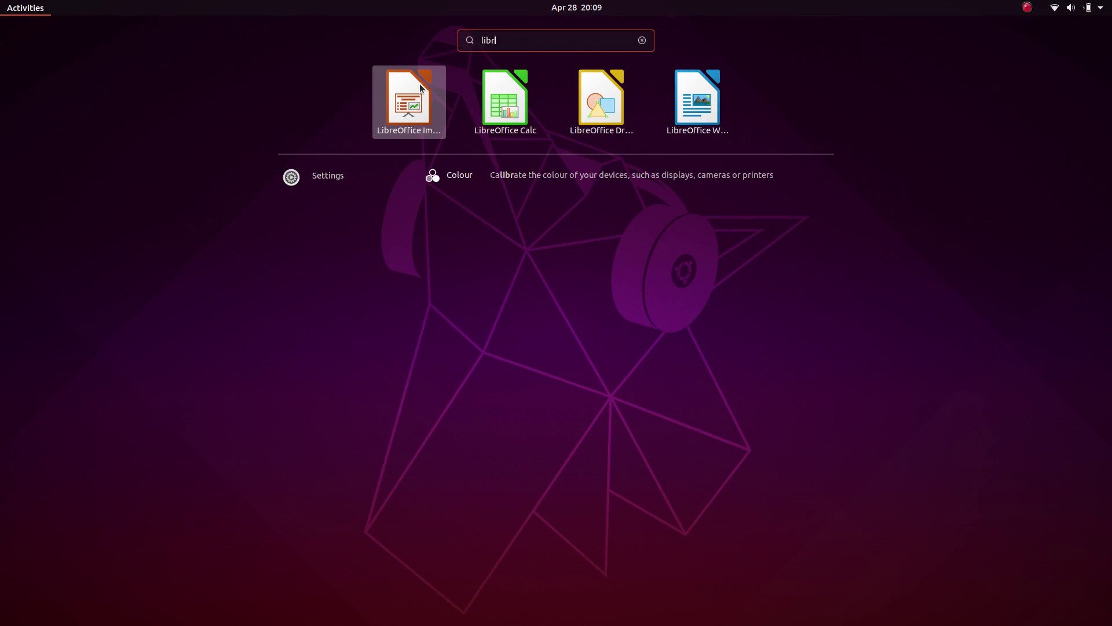
{"action": "left_click", "coordinate": [28, 8]}
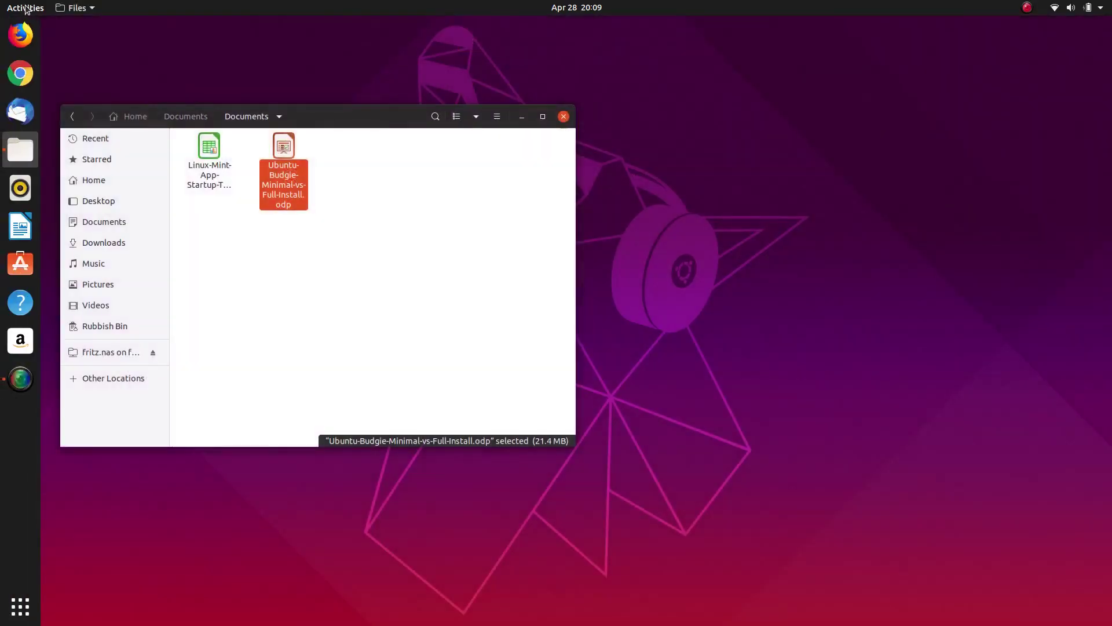
{"action": "left_click", "coordinate": [174, 117]}
Confirm Downloads/Virtualbox and Music/Youtube-Music still hold their old content.
{"action": "left_click", "coordinate": [136, 117]}
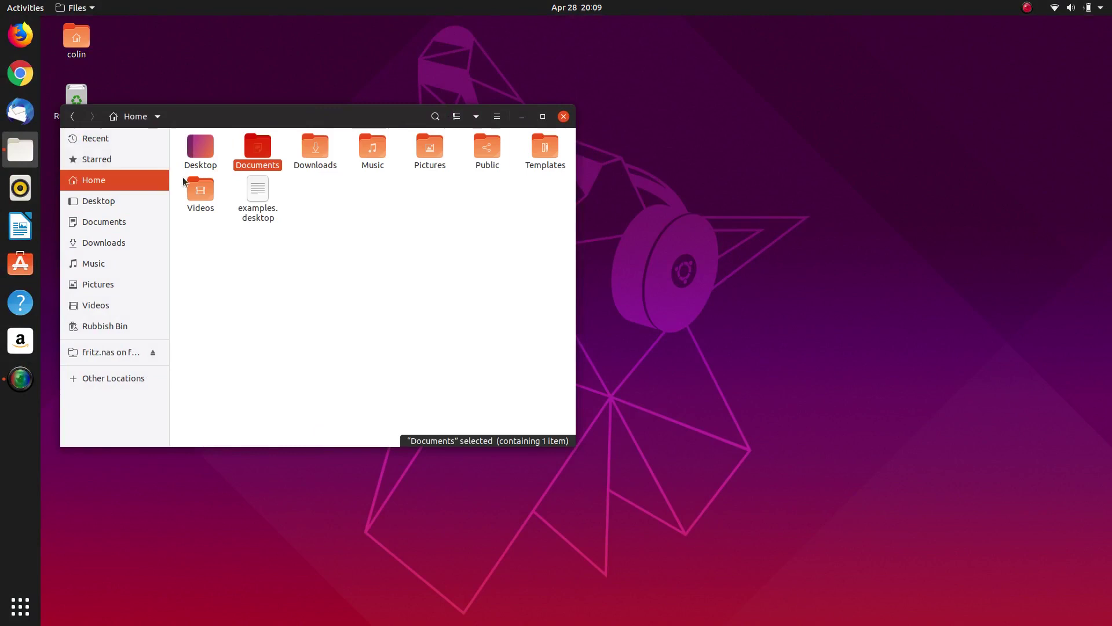
{"action": "double_click", "coordinate": [303, 153]}
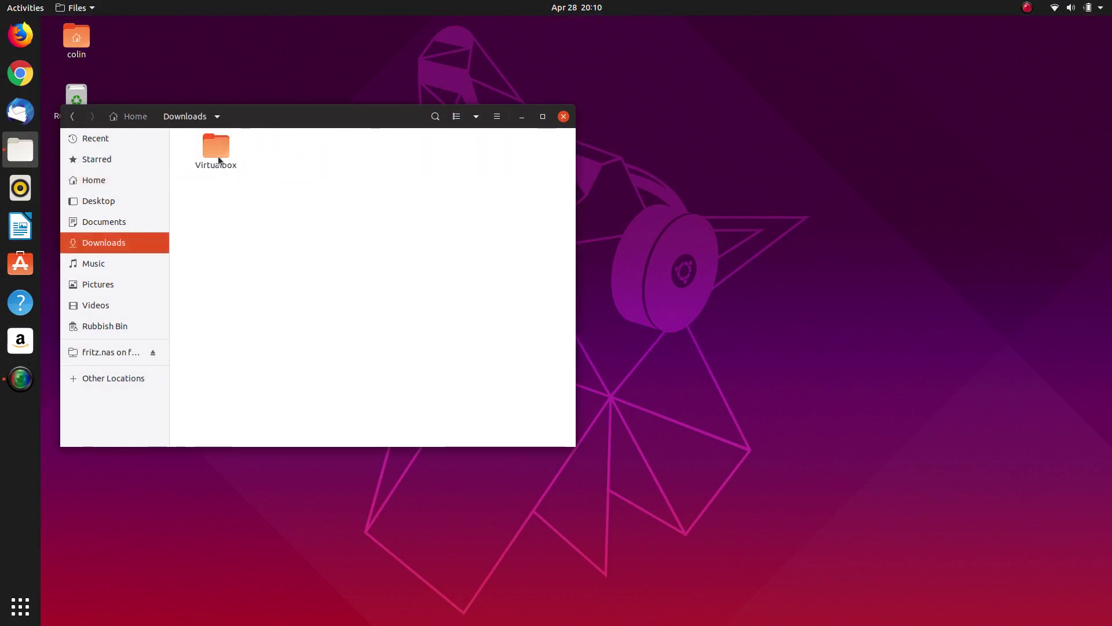
{"action": "double_click", "coordinate": [211, 142]}
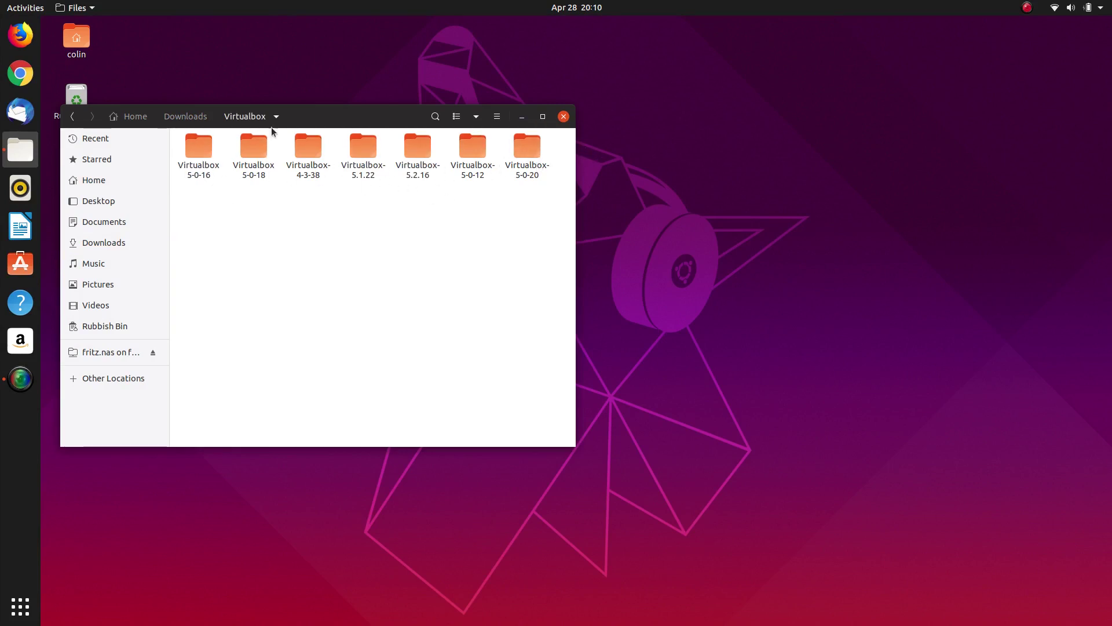
{"action": "left_click", "coordinate": [188, 120]}
{"action": "left_click", "coordinate": [142, 120]}
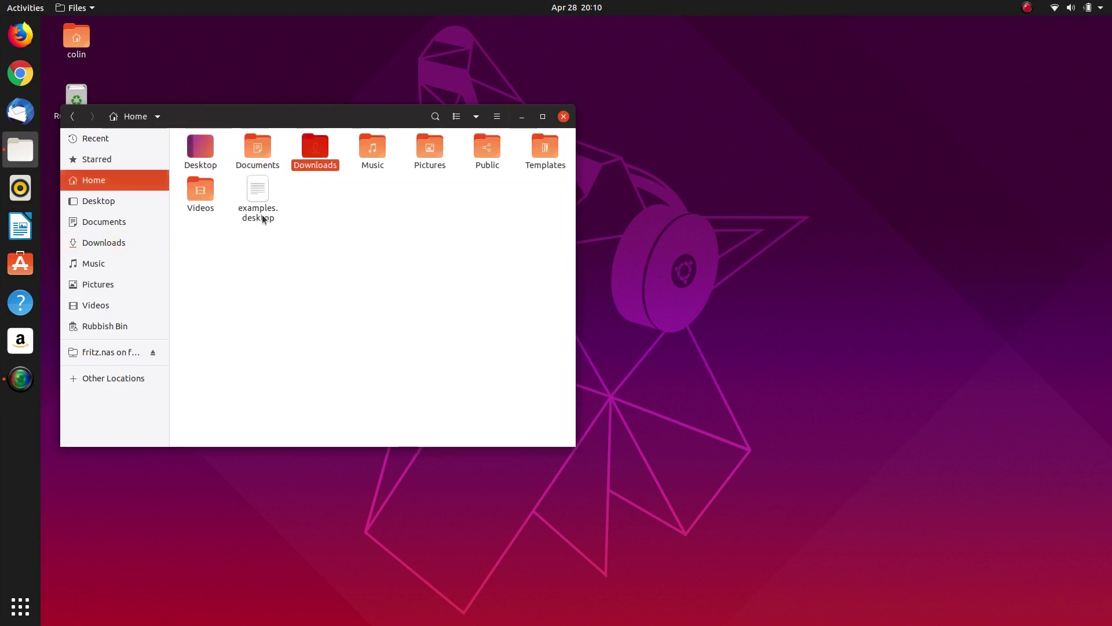
{"action": "double_click", "coordinate": [366, 149]}
{"action": "double_click", "coordinate": [218, 151]}
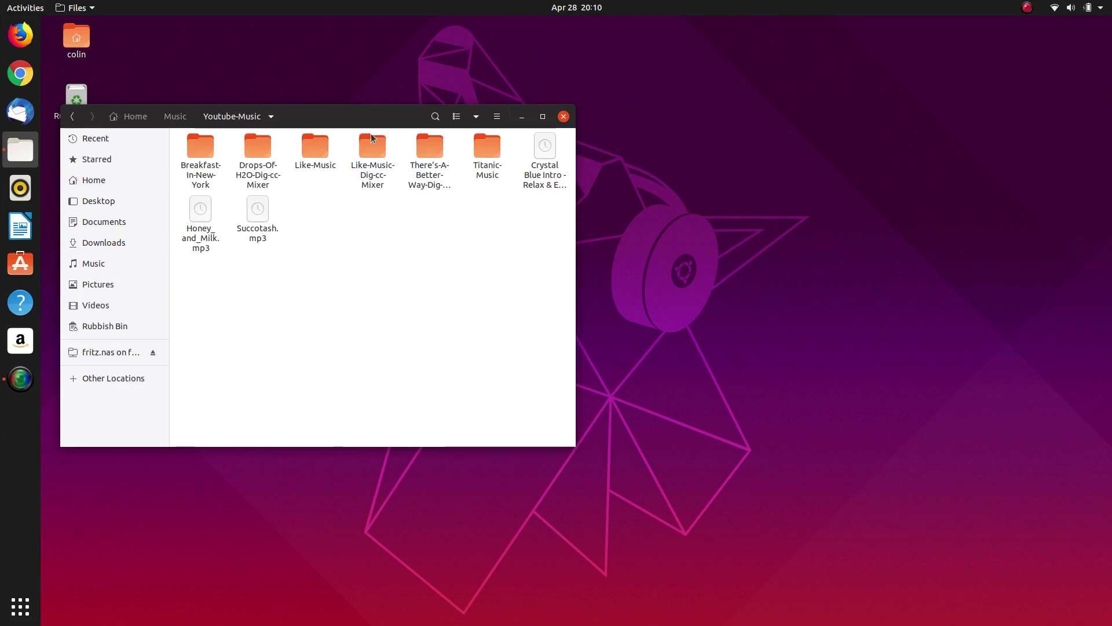
{"action": "left_click", "coordinate": [184, 117]}
{"action": "left_click", "coordinate": [134, 116]}
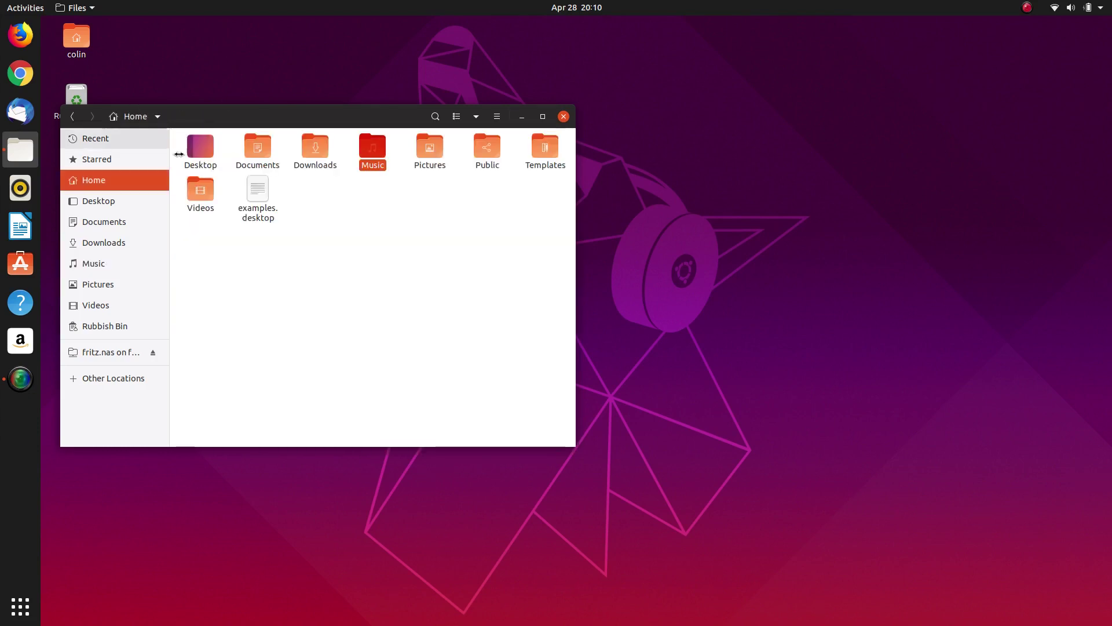
Check Pictures/Wallpaper Linux and the Videos folder's Men Who Built America video, ending at Home.
{"action": "double_click", "coordinate": [425, 157]}
{"action": "double_click", "coordinate": [217, 150]}
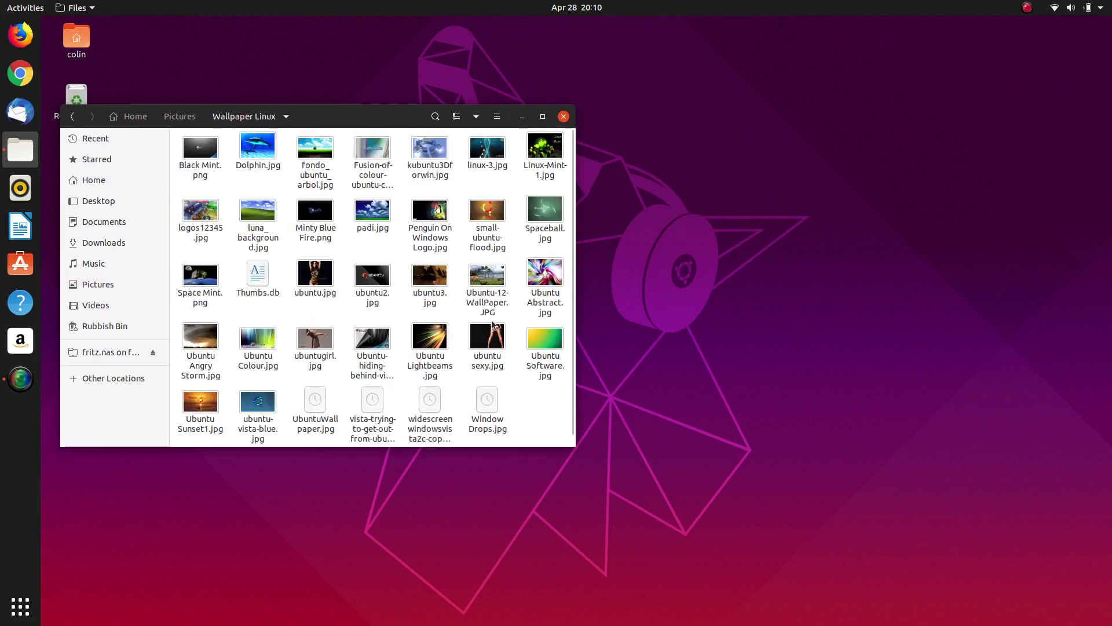
{"action": "left_click", "coordinate": [73, 116]}
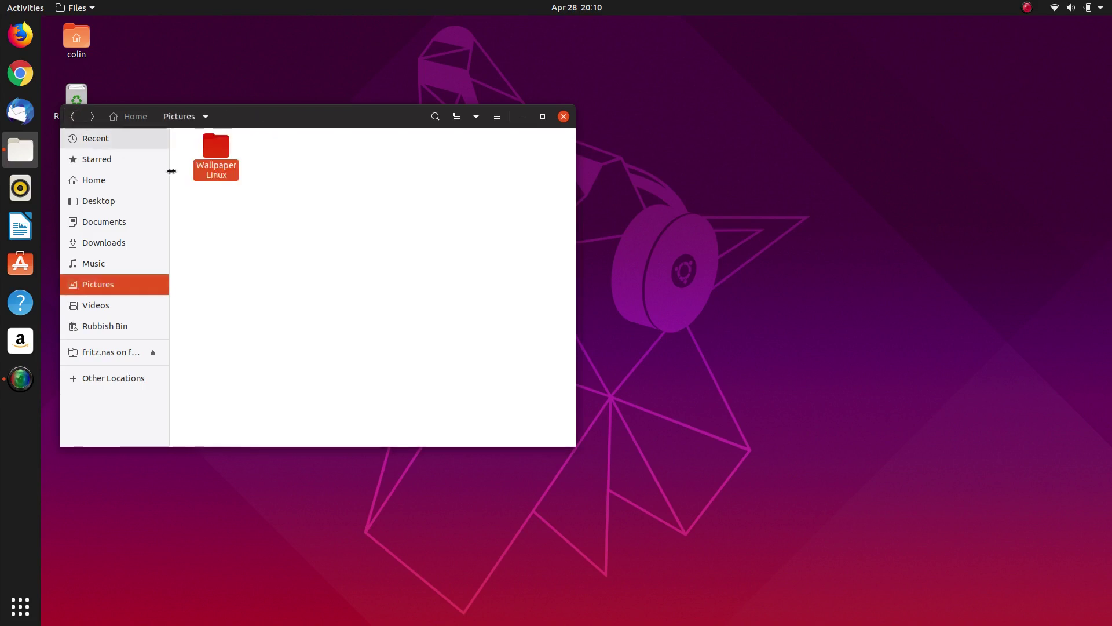
{"action": "left_click", "coordinate": [128, 118]}
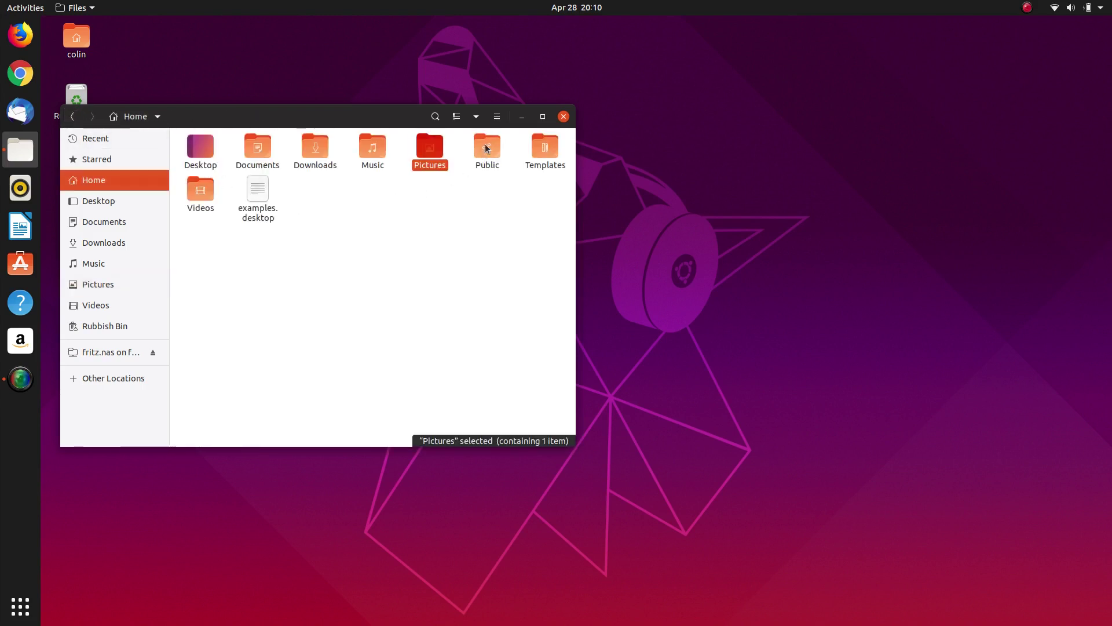
{"action": "double_click", "coordinate": [208, 190]}
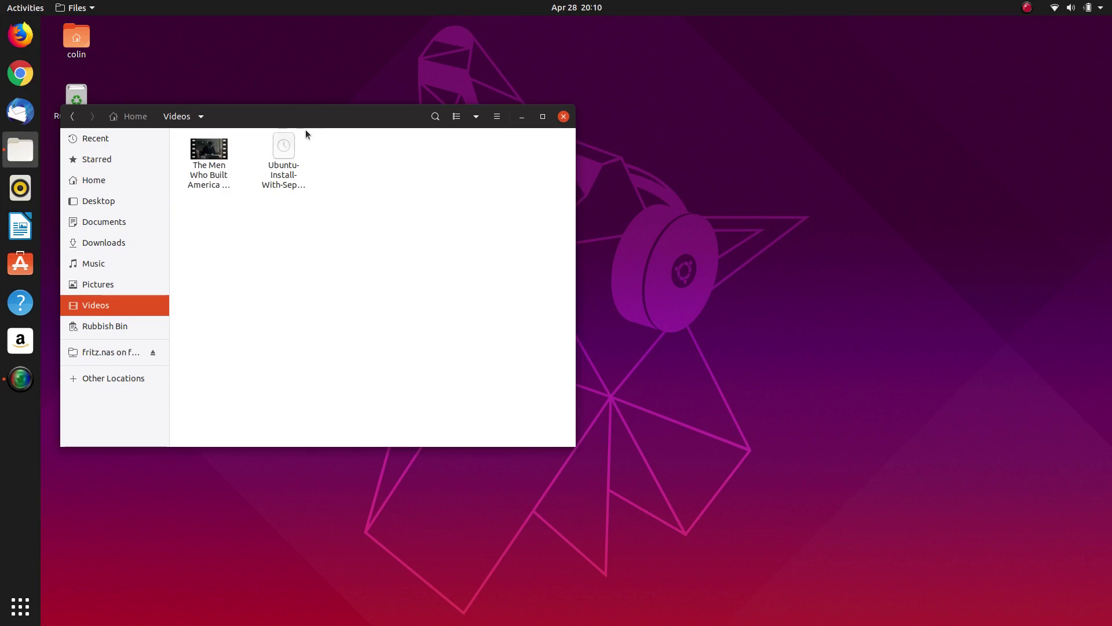
{"action": "left_click", "coordinate": [209, 173]}
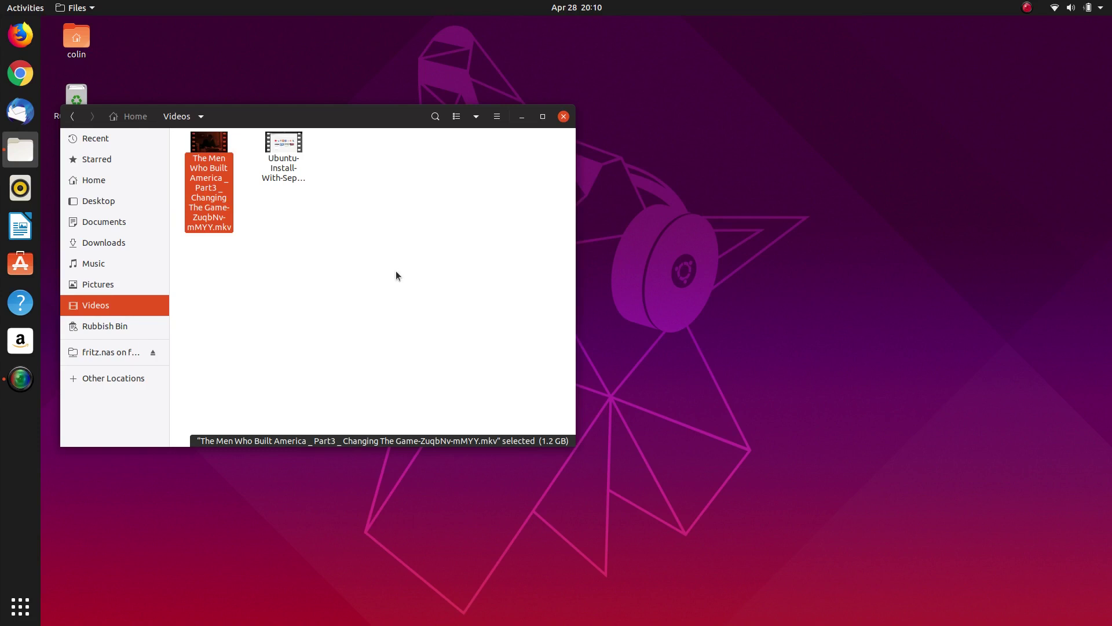
{"action": "left_click", "coordinate": [72, 116]}
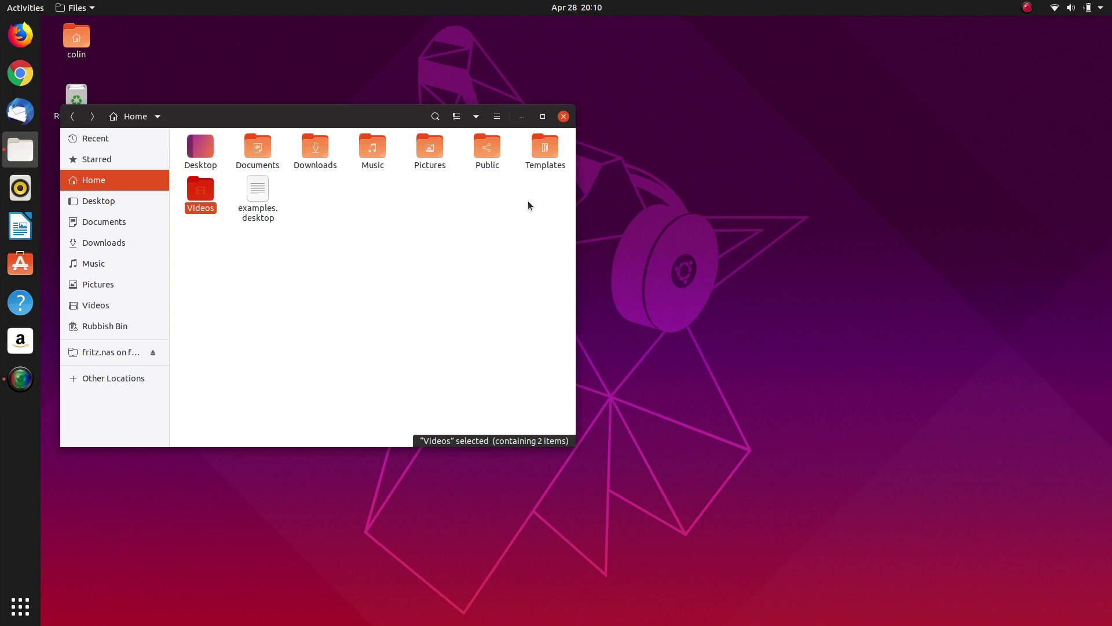
Close the file manager and reopen Files on the Home folder from the dock.
{"action": "left_click", "coordinate": [564, 117]}
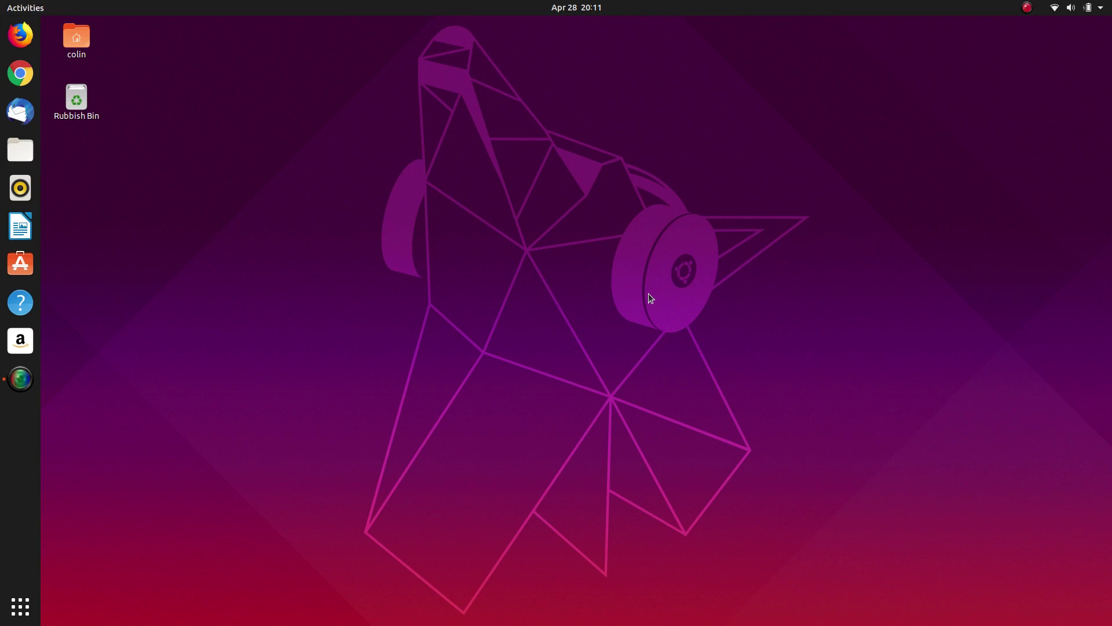
{"action": "left_click", "coordinate": [29, 156]}
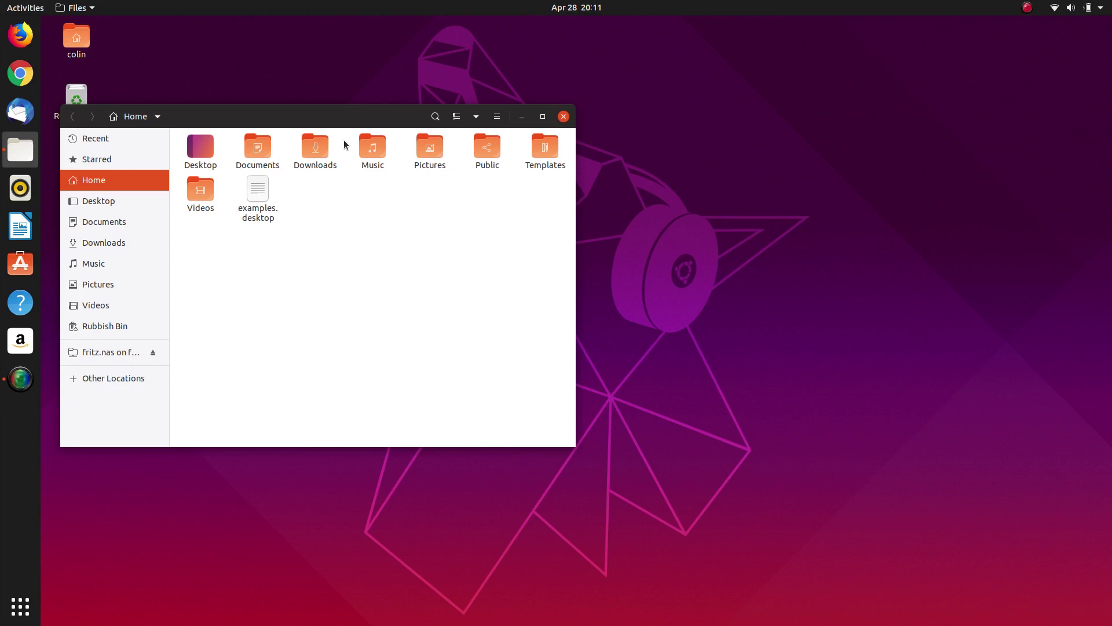
{"action": "key", "text": "super"}
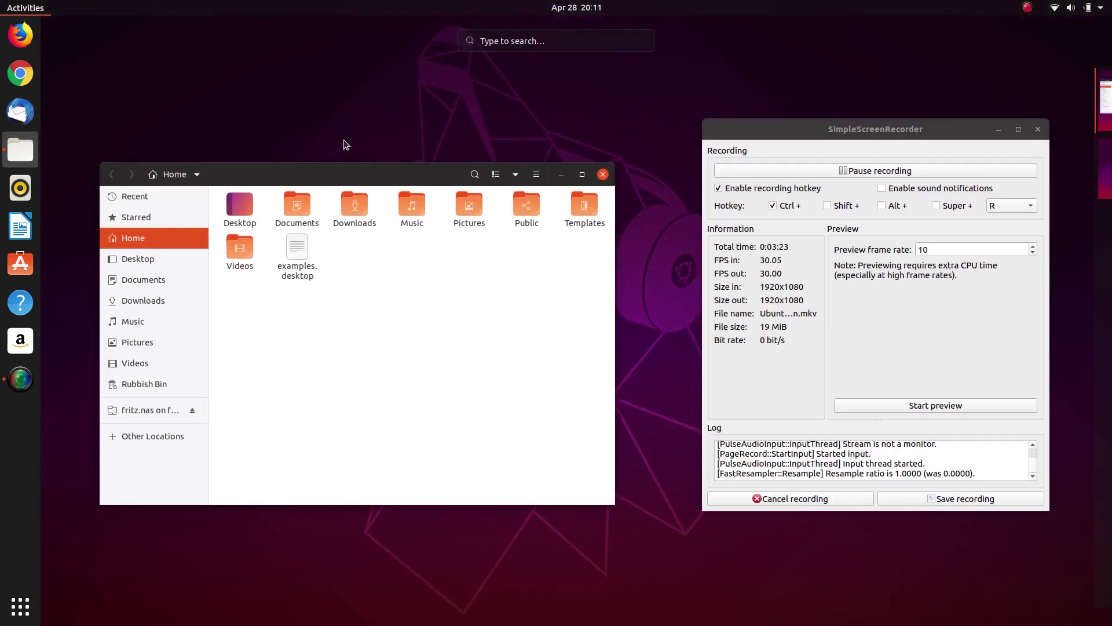
{"action": "type", "text": "about"}
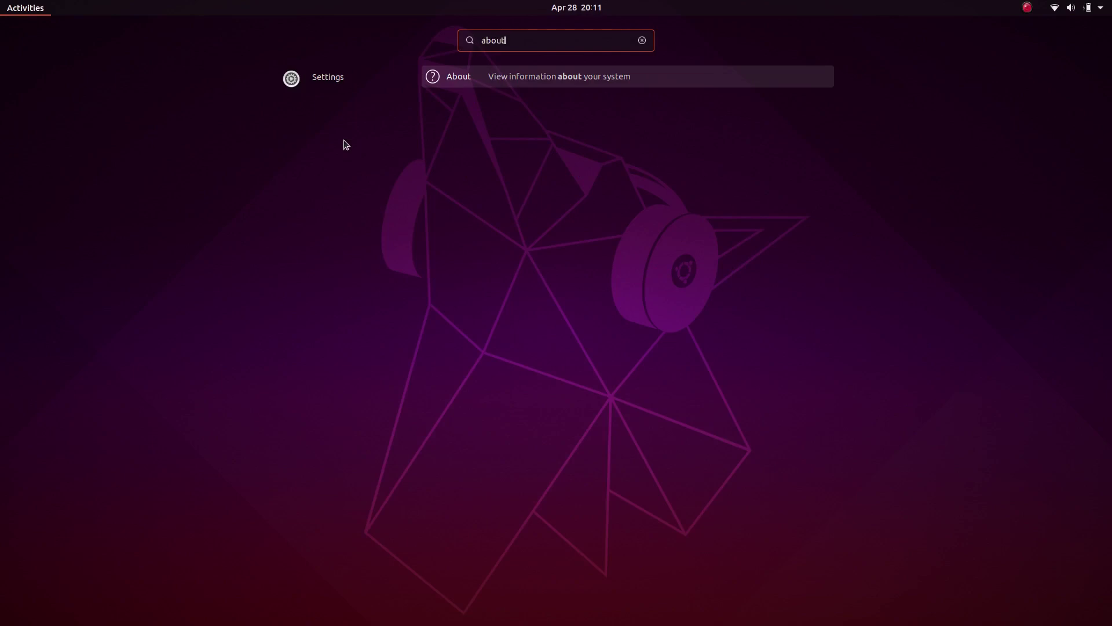
{"action": "key", "text": "Return"}
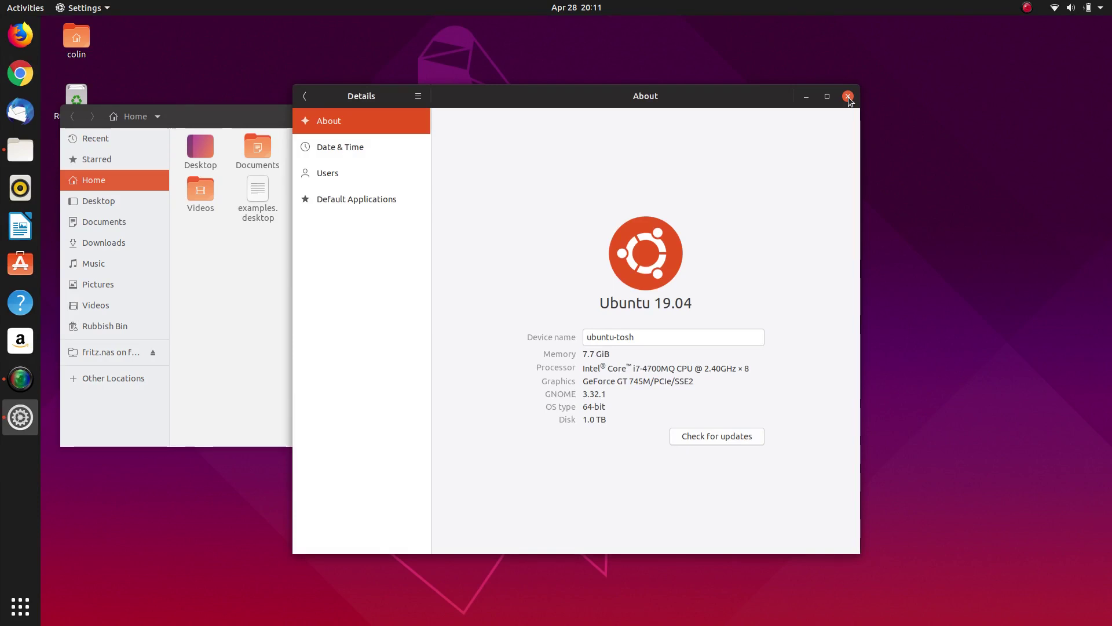
{"action": "left_click", "coordinate": [848, 97]}
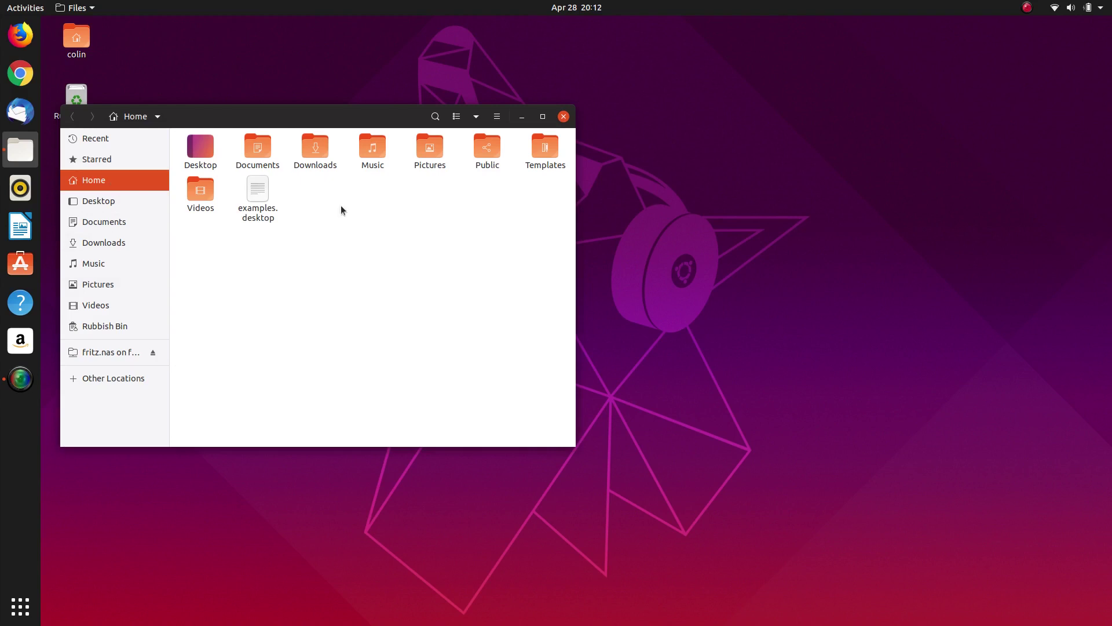
Turn on Show Hidden Files to reveal .mozilla and .config in Home, then close Files.
{"action": "left_click", "coordinate": [498, 117]}
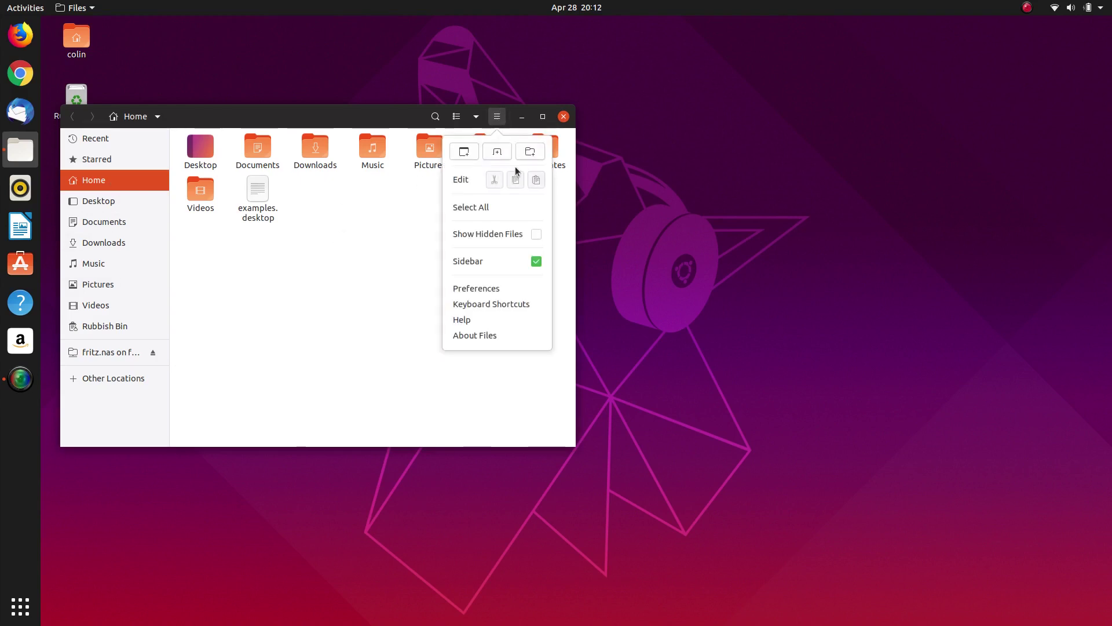
{"action": "left_click", "coordinate": [514, 235]}
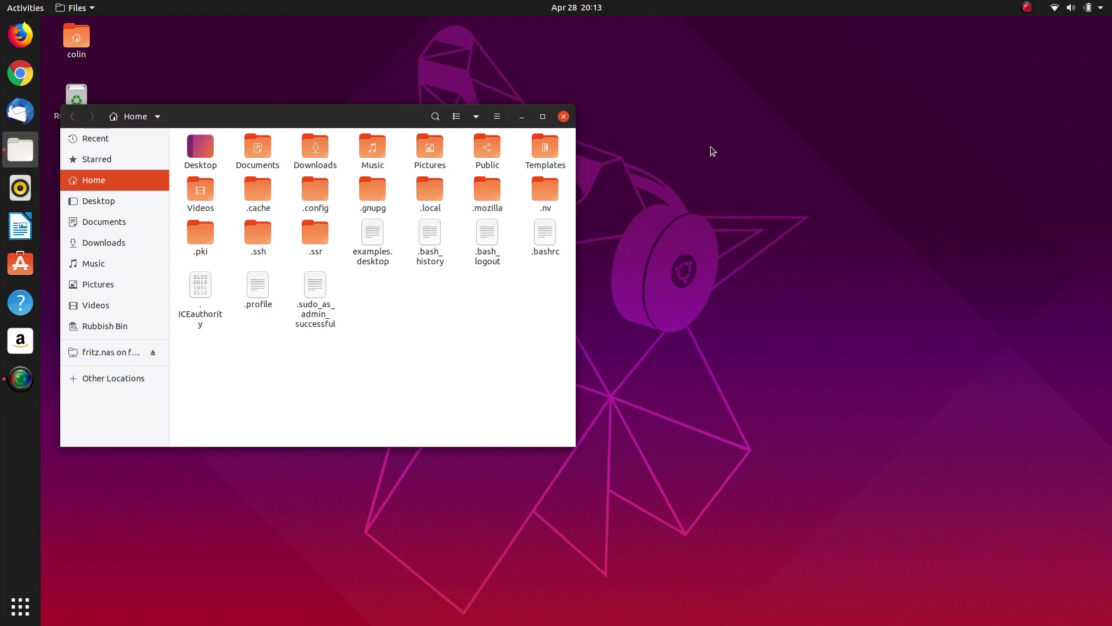
{"action": "left_click", "coordinate": [563, 117]}
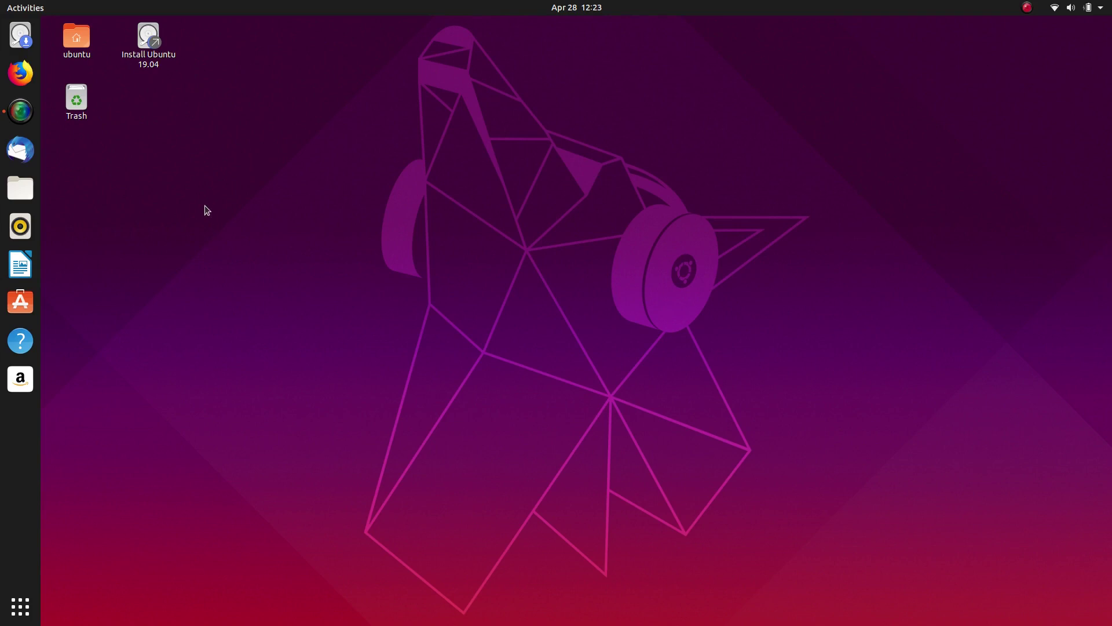
Relaunch the Ubuntu 19.04 installer with English, third-party software, and the Something else installation type.
{"action": "double_click", "coordinate": [146, 42]}
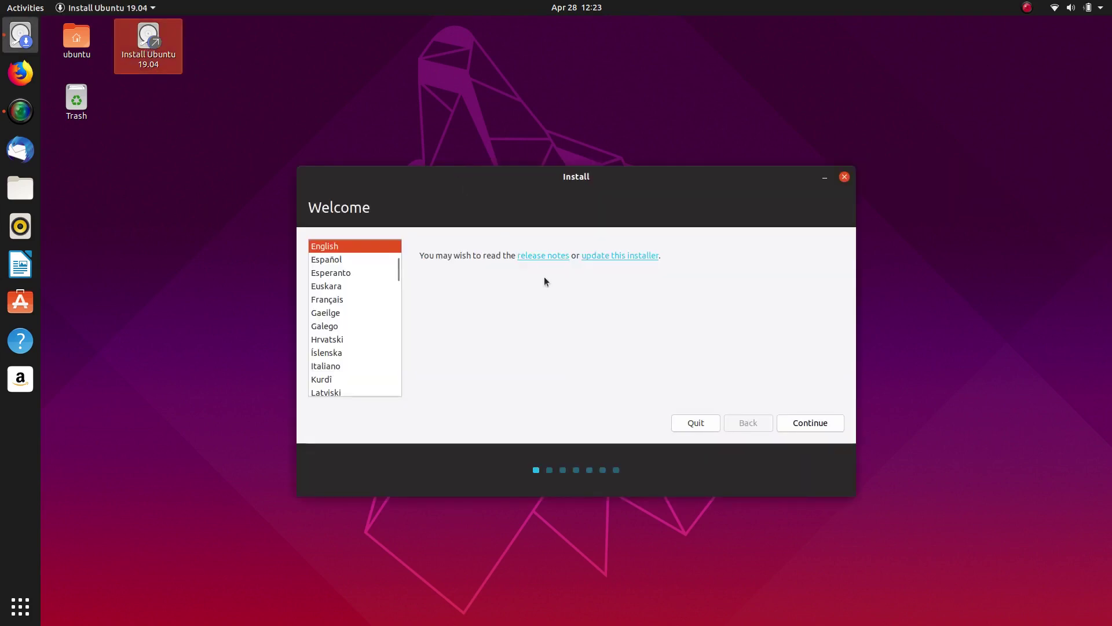
{"action": "left_click", "coordinate": [811, 423]}
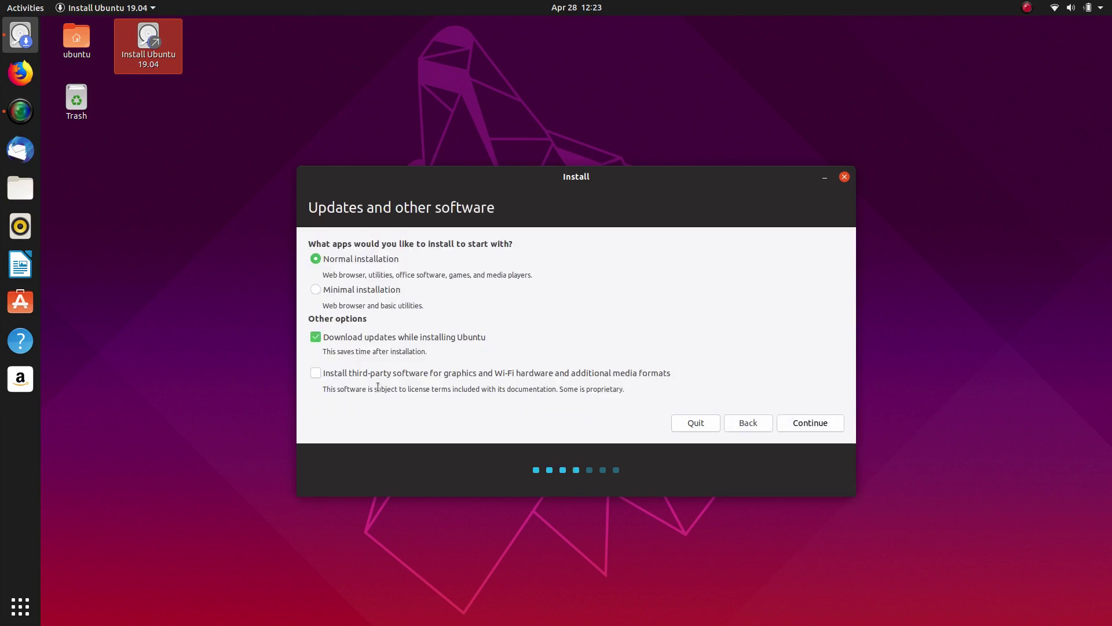
{"action": "left_click", "coordinate": [317, 374]}
{"action": "left_click", "coordinate": [803, 422]}
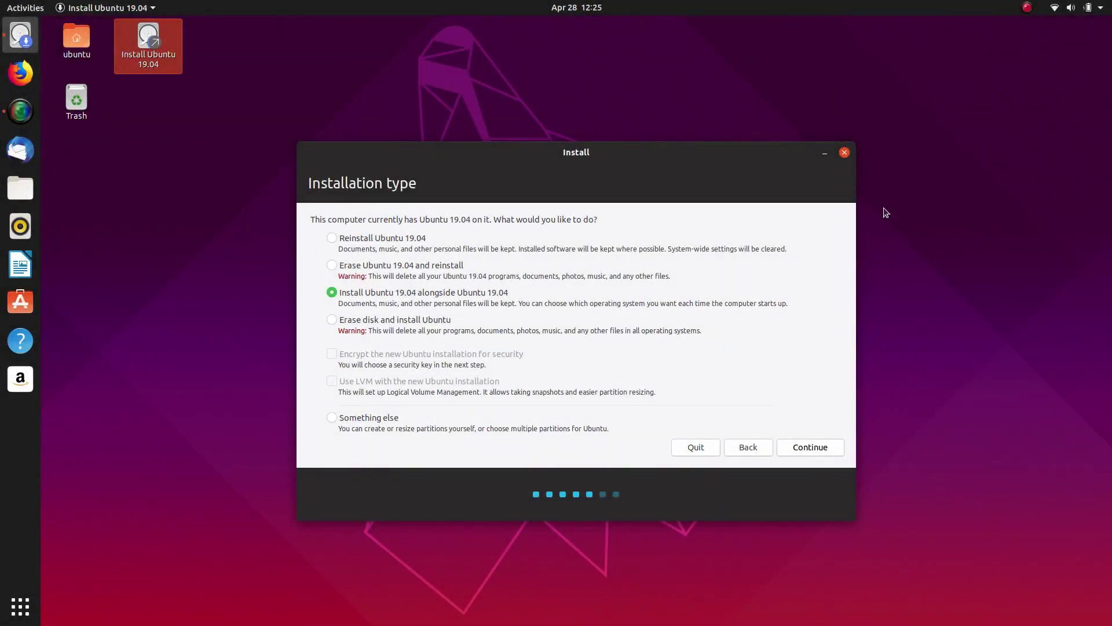
{"action": "left_click", "coordinate": [331, 418]}
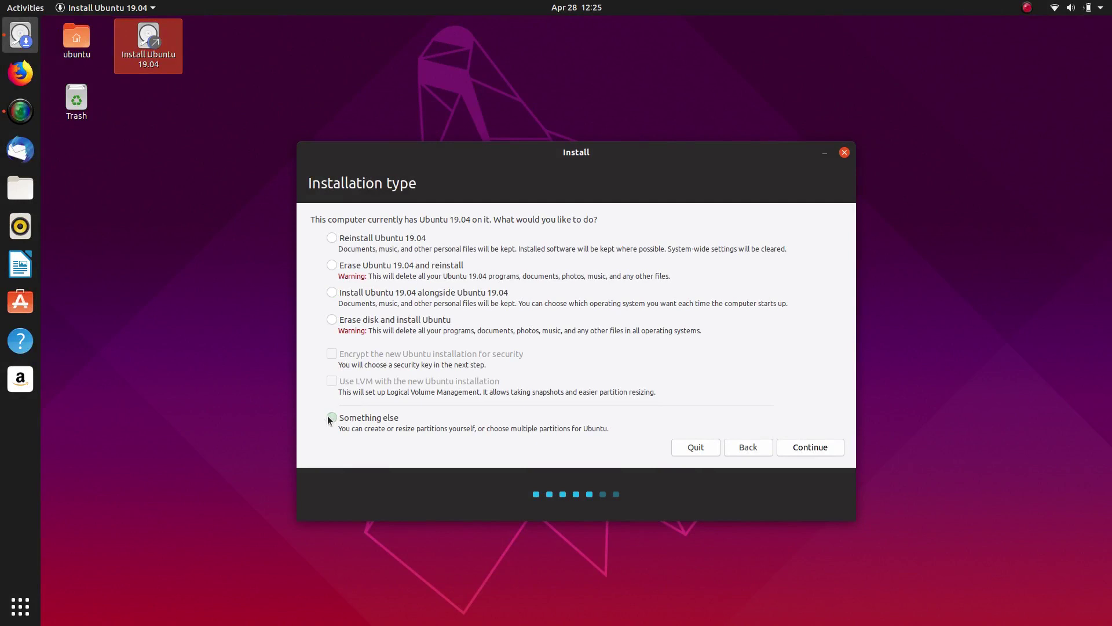
{"action": "left_click", "coordinate": [808, 447]}
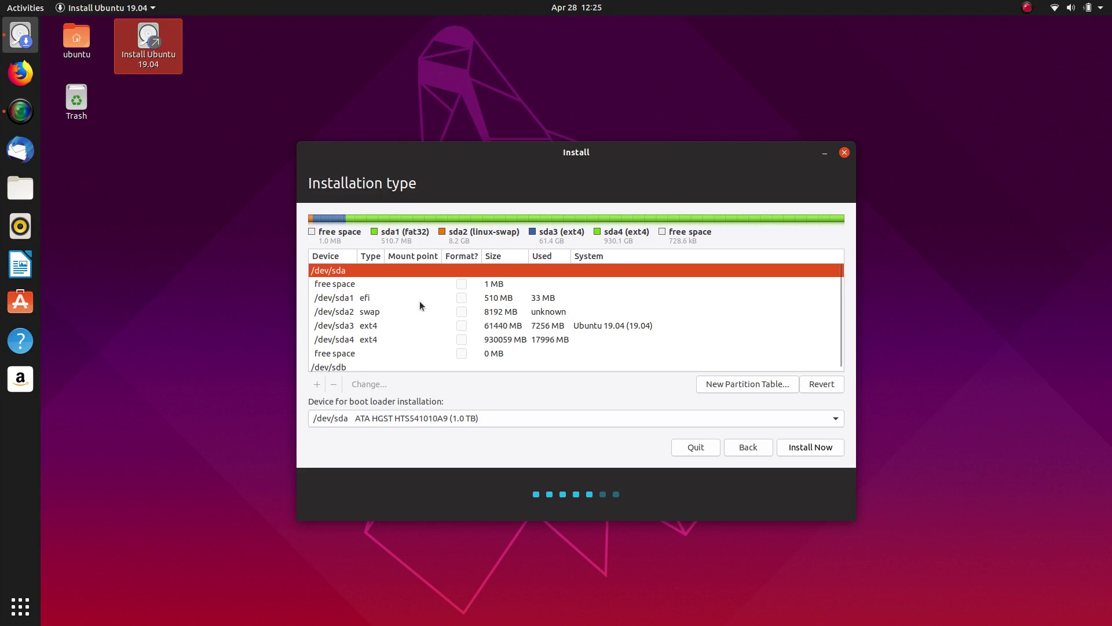
Open the /dev/sda1 EFI partition settings and keep them unchanged.
{"action": "left_click", "coordinate": [343, 298]}
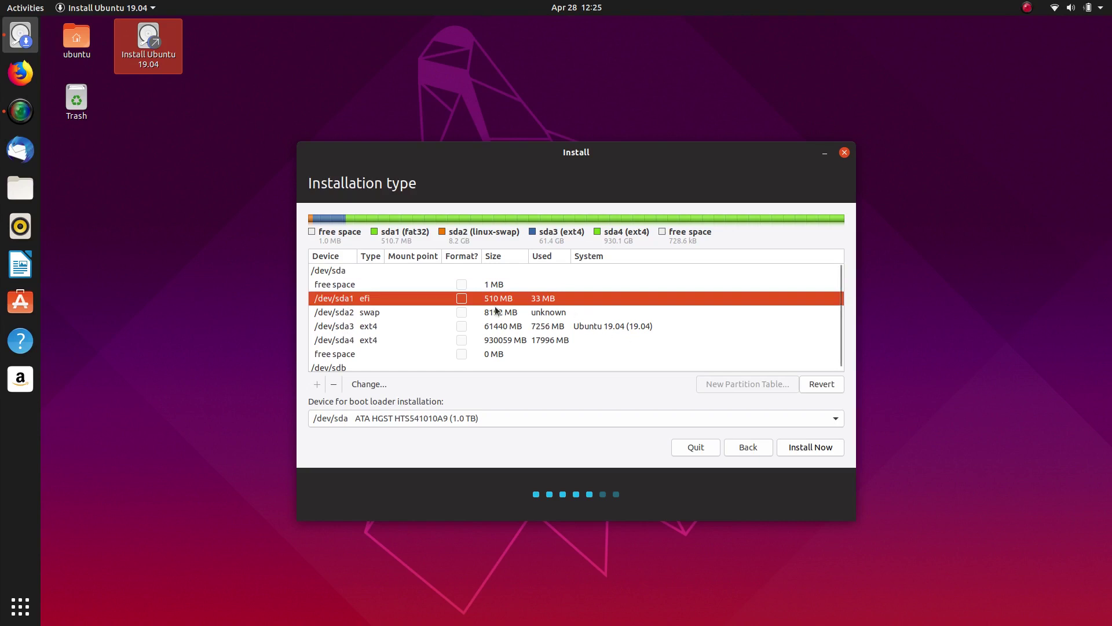
{"action": "double_click", "coordinate": [347, 301]}
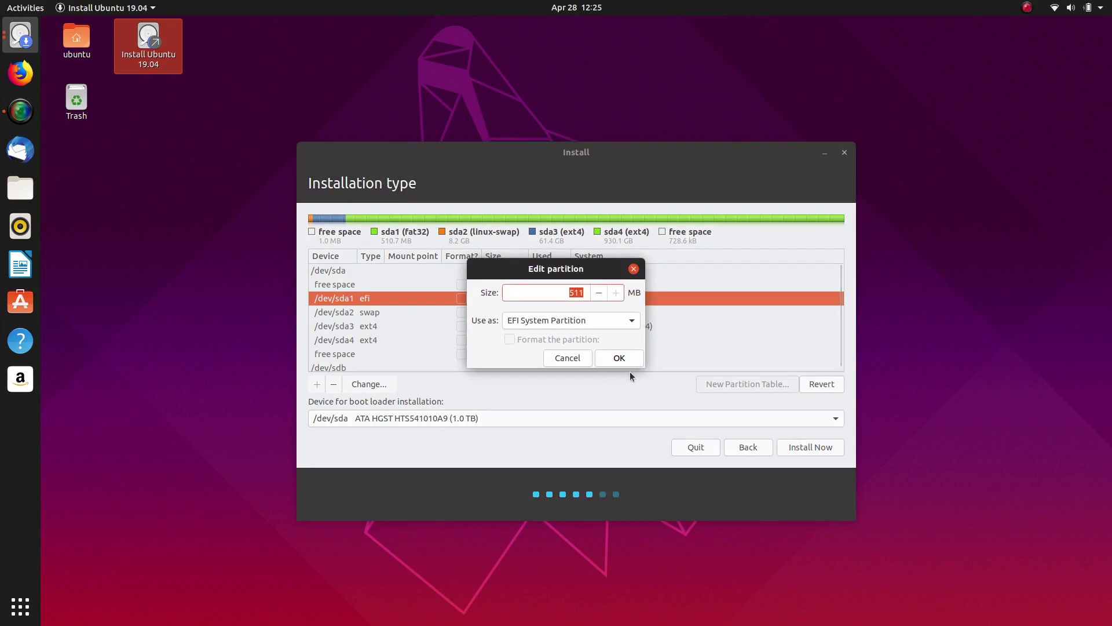
{"action": "left_click", "coordinate": [618, 357]}
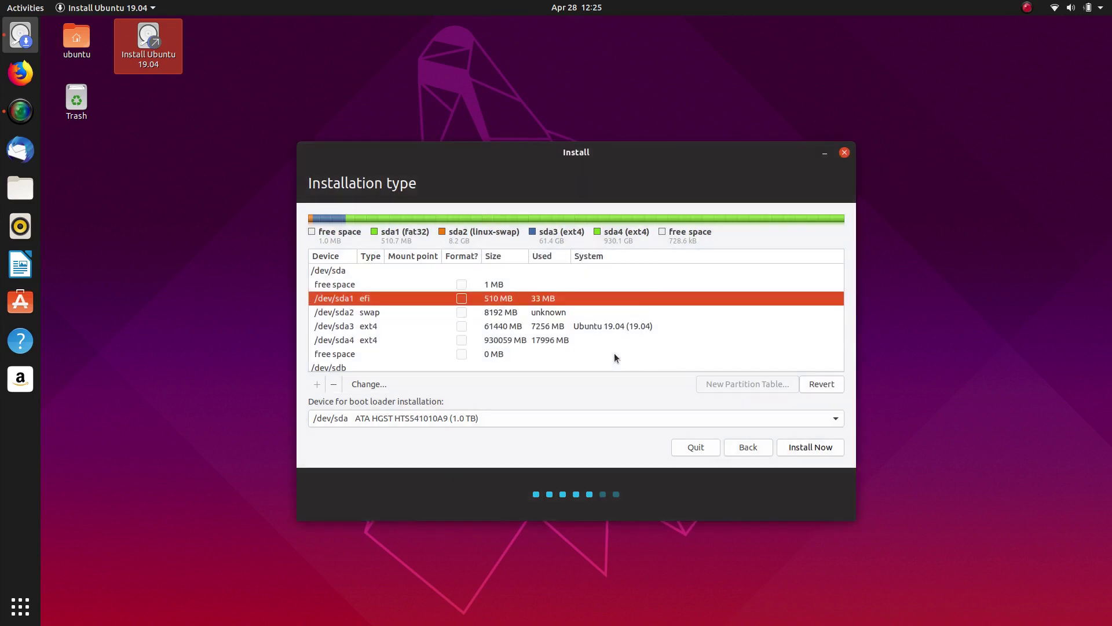
Set /dev/sda3 as a formatted Ext4 partition mounted at /.
{"action": "double_click", "coordinate": [357, 326]}
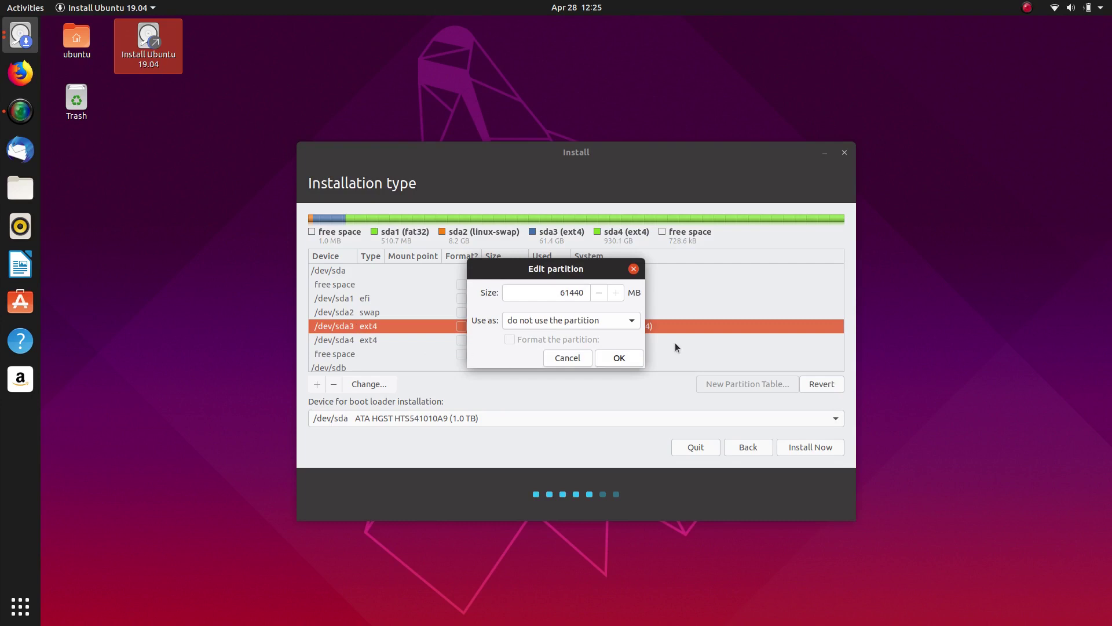
{"action": "left_click", "coordinate": [635, 322]}
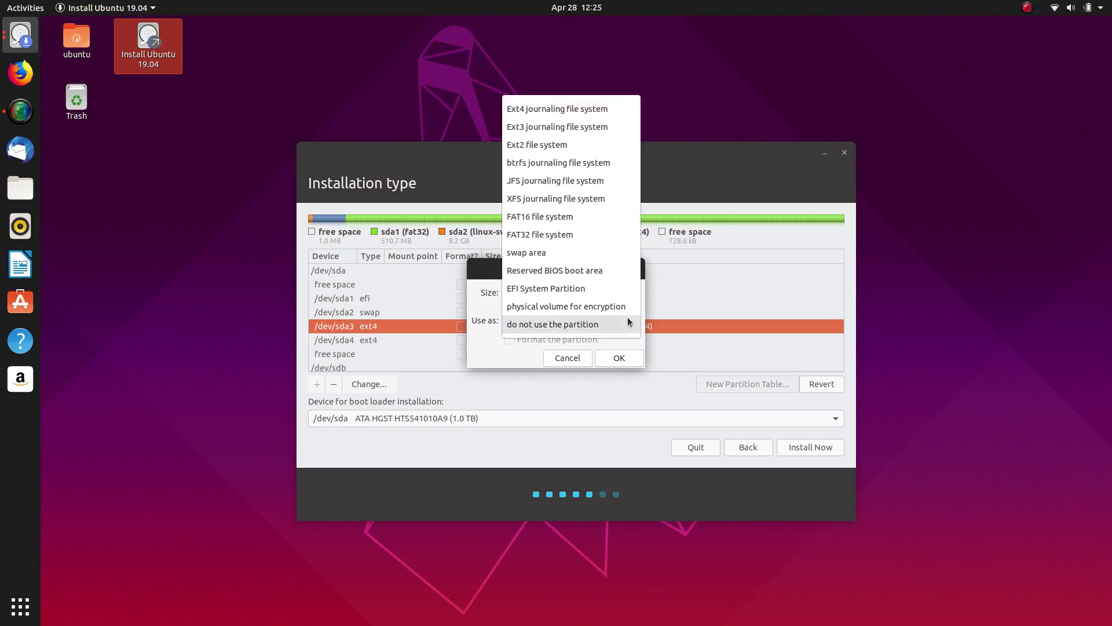
{"action": "left_click", "coordinate": [567, 111]}
{"action": "left_click", "coordinate": [532, 339]}
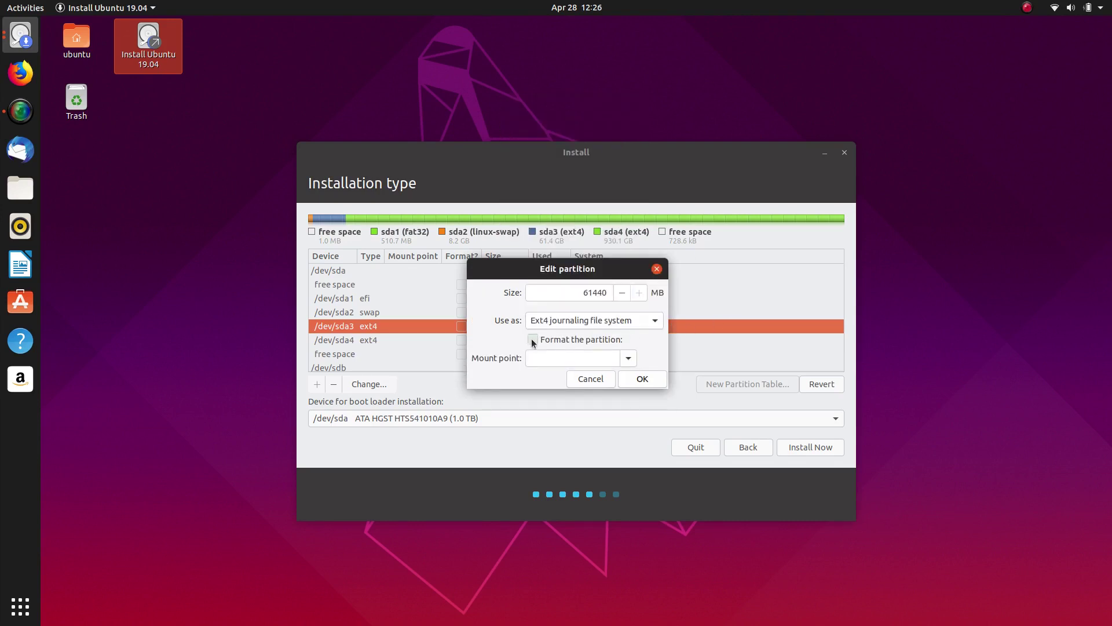
{"action": "left_click", "coordinate": [628, 358]}
{"action": "left_click", "coordinate": [547, 381]}
{"action": "left_click", "coordinate": [638, 380]}
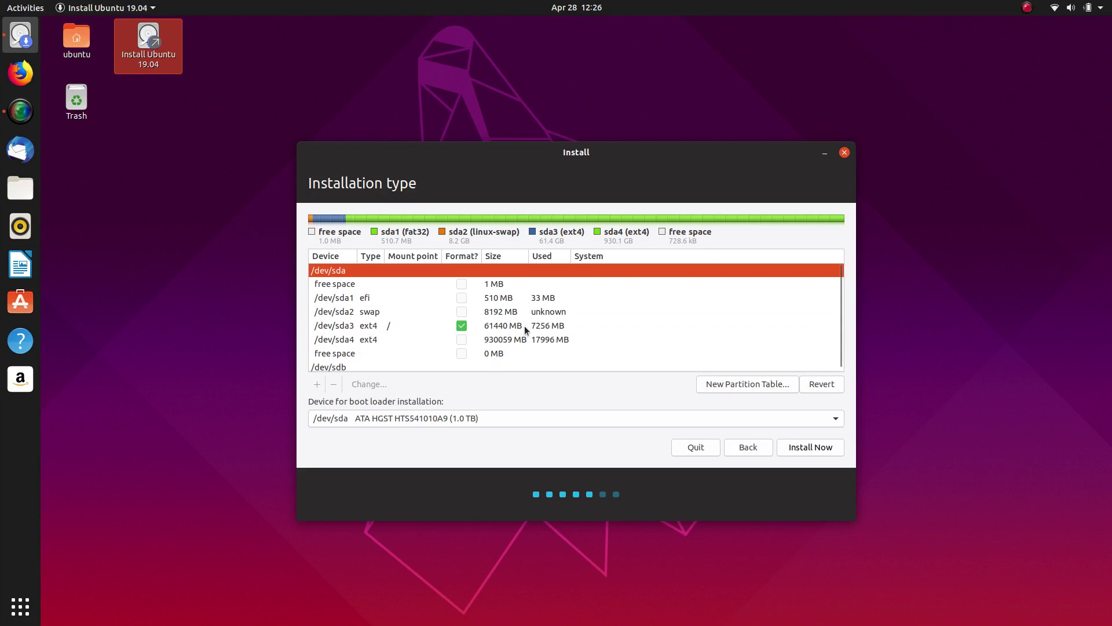
Set /dev/sda4 as Ext4 mounted at /home, leaving Format unticked.
{"action": "left_click", "coordinate": [366, 340]}
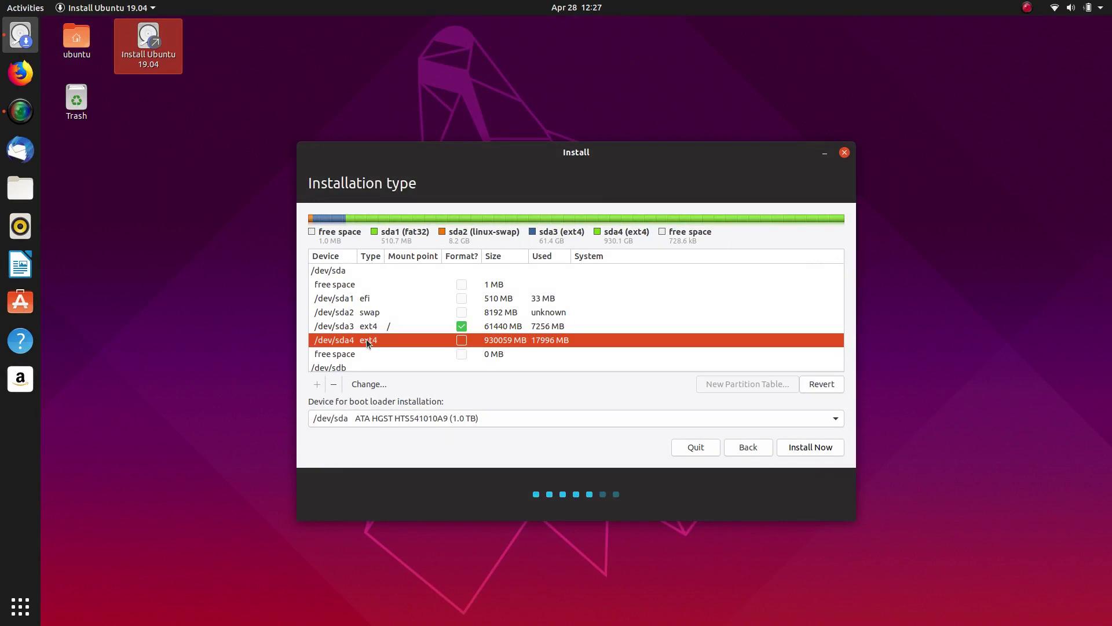
{"action": "right_click", "coordinate": [366, 338]}
{"action": "left_click", "coordinate": [349, 342]}
{"action": "double_click", "coordinate": [349, 342]}
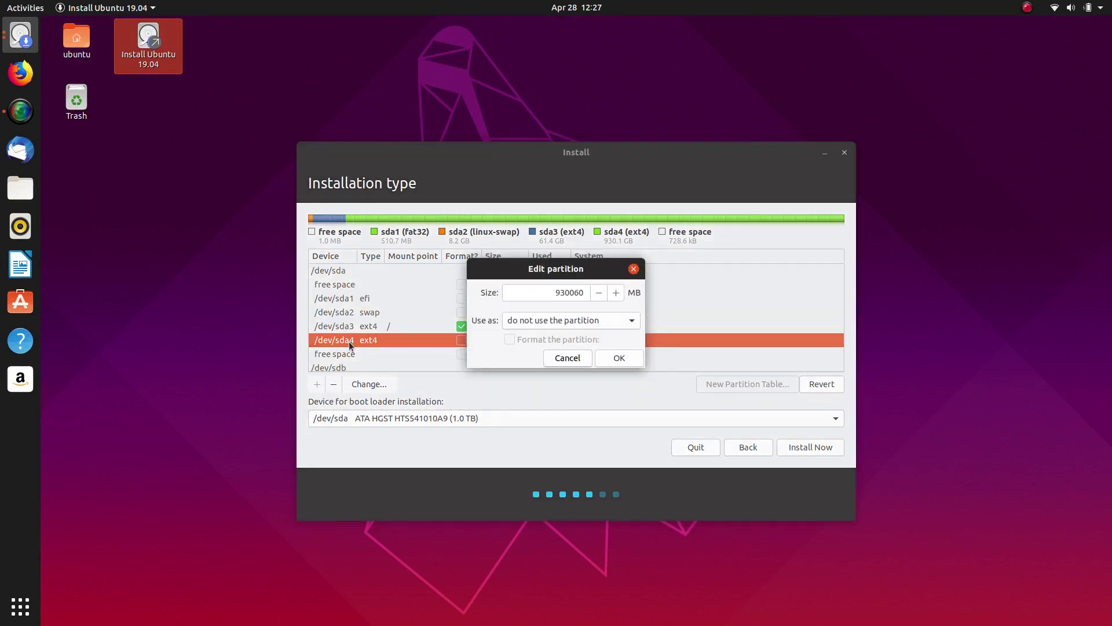
{"action": "left_click", "coordinate": [578, 322]}
{"action": "left_click", "coordinate": [561, 110]}
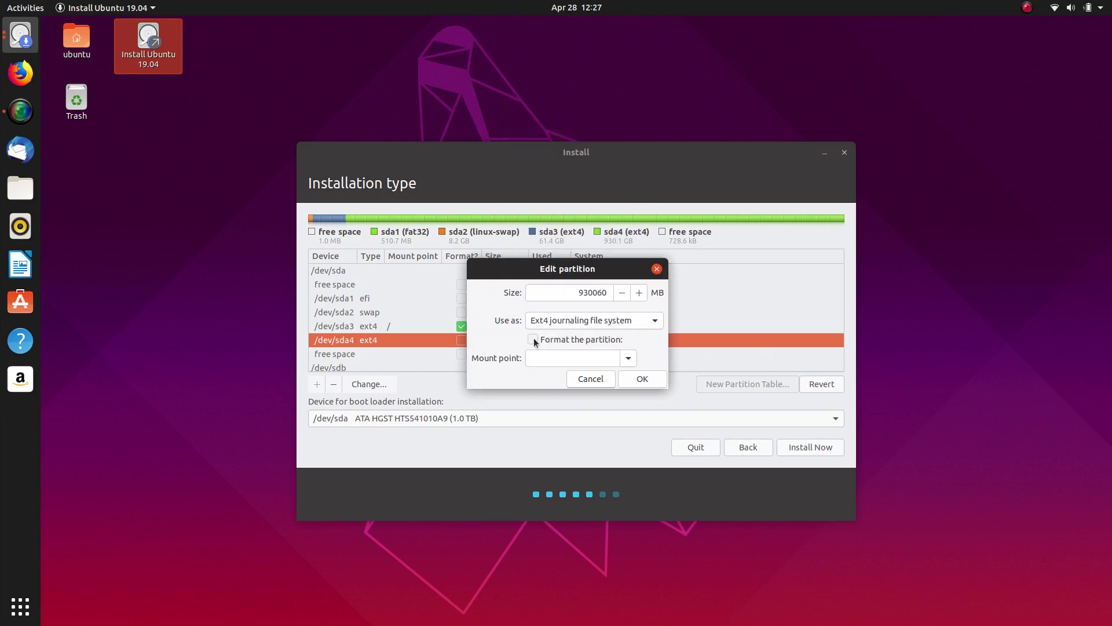
{"action": "left_click", "coordinate": [627, 359]}
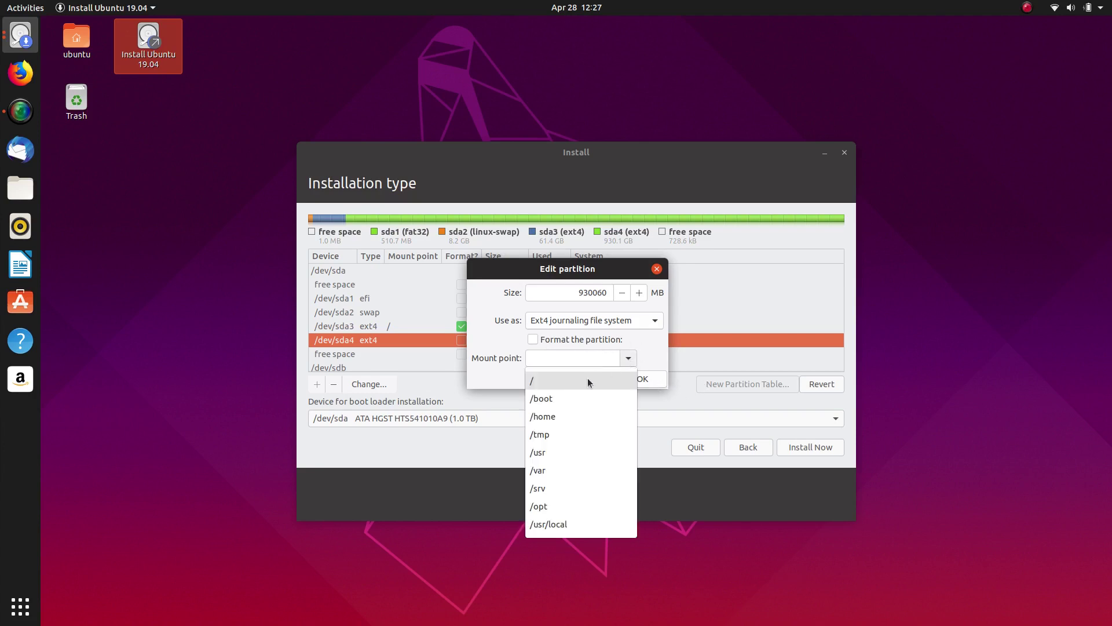
{"action": "left_click", "coordinate": [551, 416]}
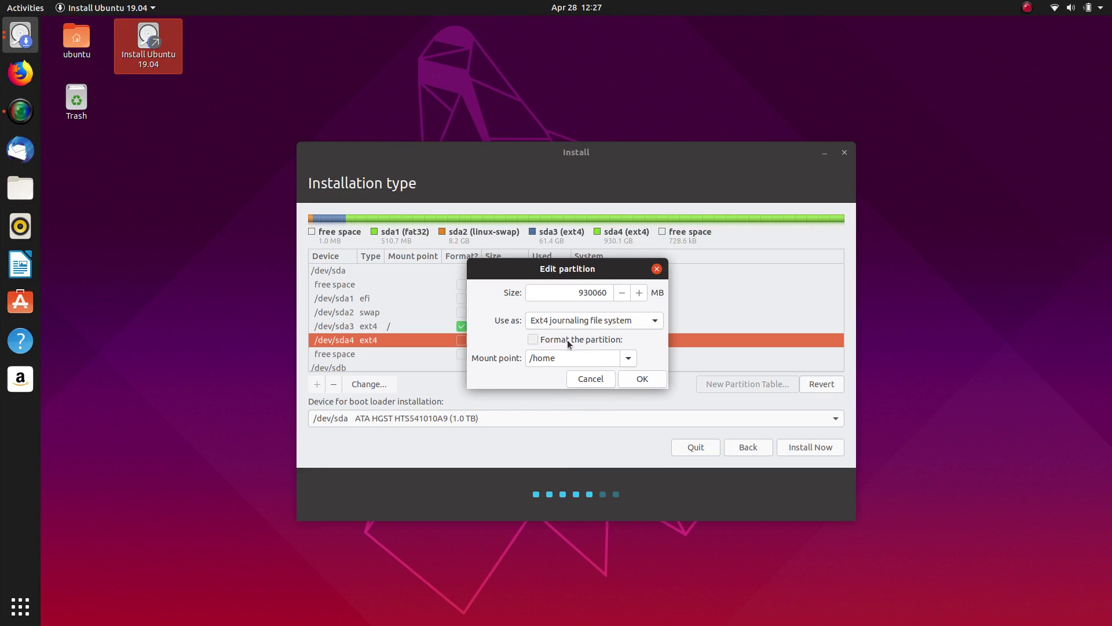
{"action": "left_click_drag", "start_coordinate": [563, 274], "coordinate": [551, 214]}
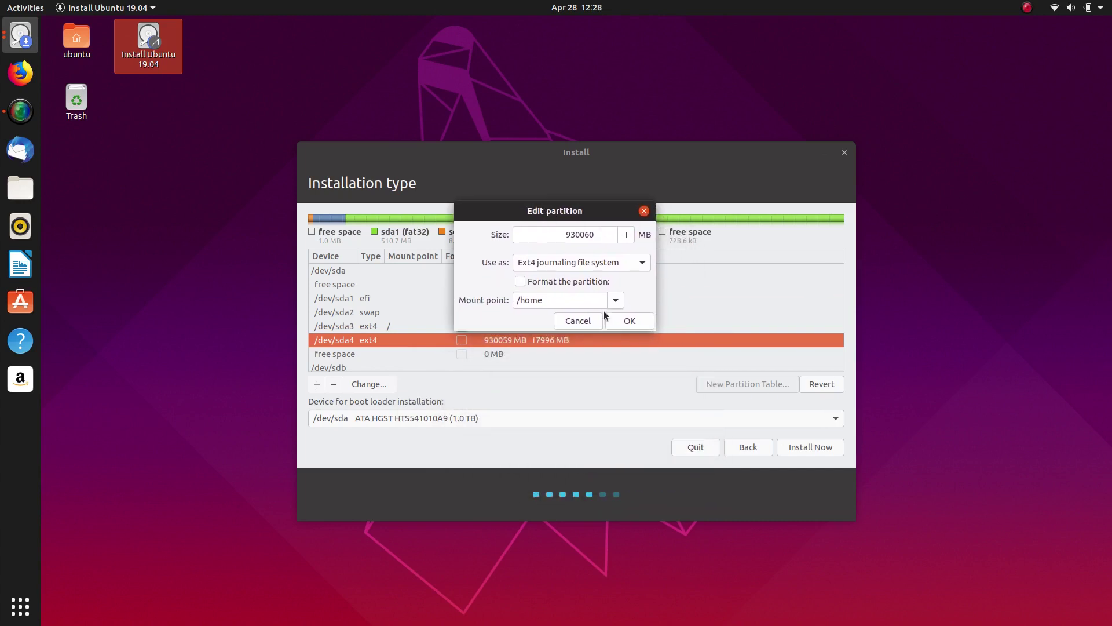
{"action": "left_click", "coordinate": [631, 326]}
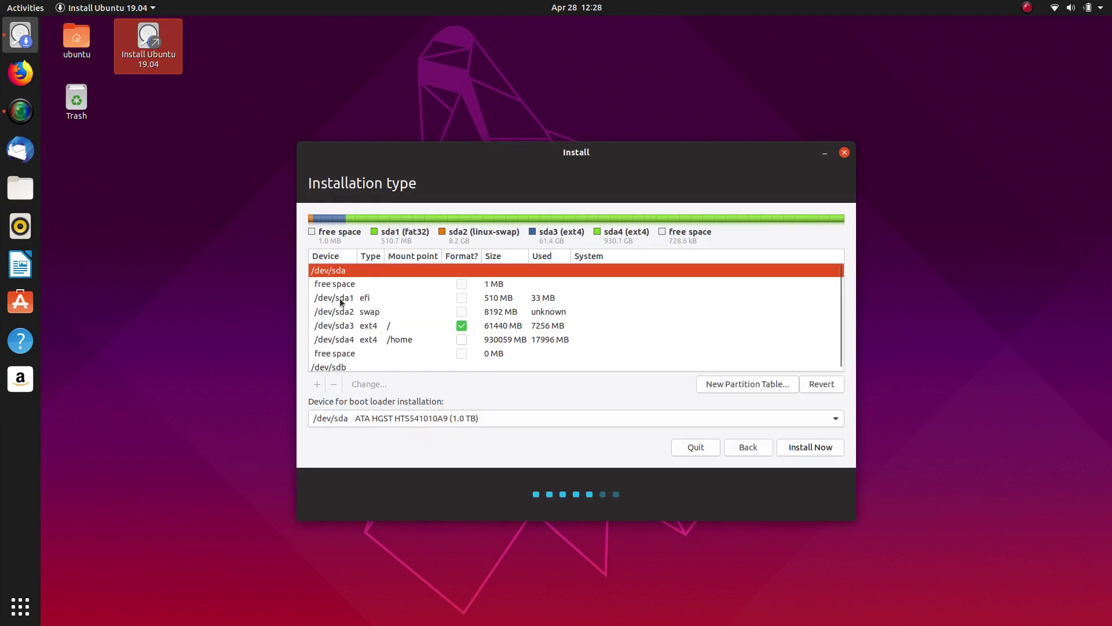
Choose /dev/sda1 as the device for boot loader installation.
{"action": "left_click", "coordinate": [395, 419]}
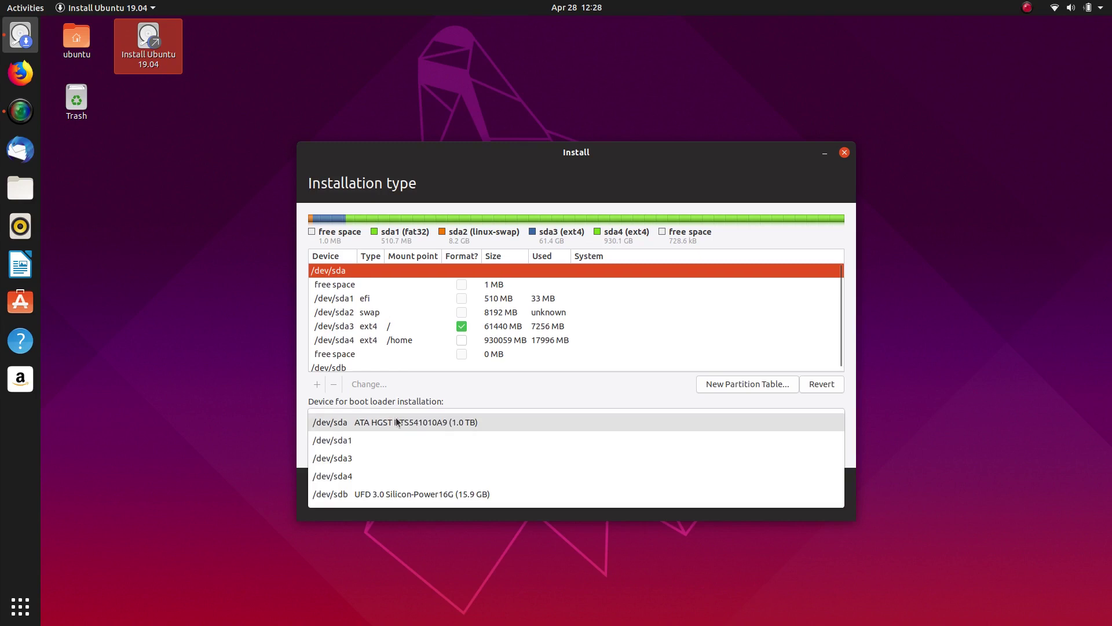
{"action": "left_click", "coordinate": [349, 442]}
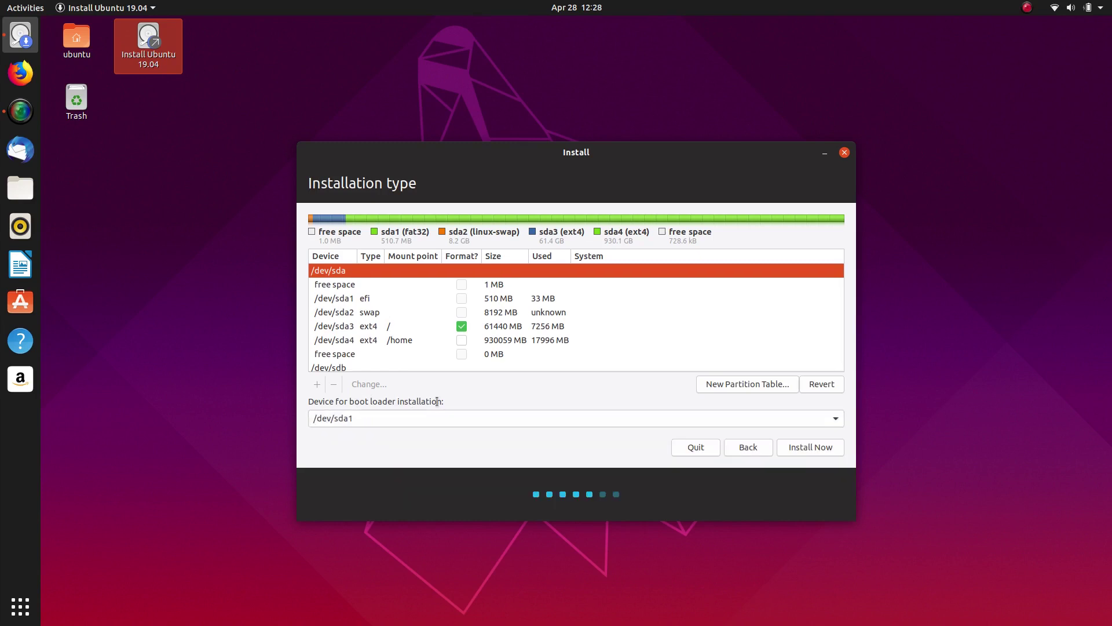
{"action": "left_click", "coordinate": [344, 326]}
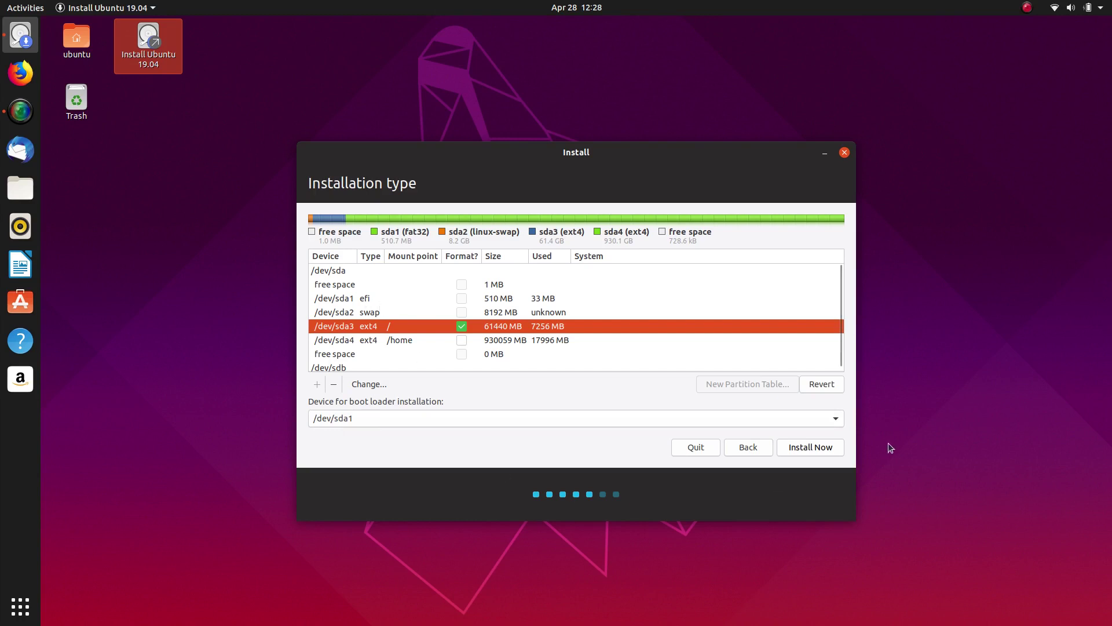
Start Install Now, confirm writing partition changes to disk, and accept the Perth location.
{"action": "left_click", "coordinate": [810, 447]}
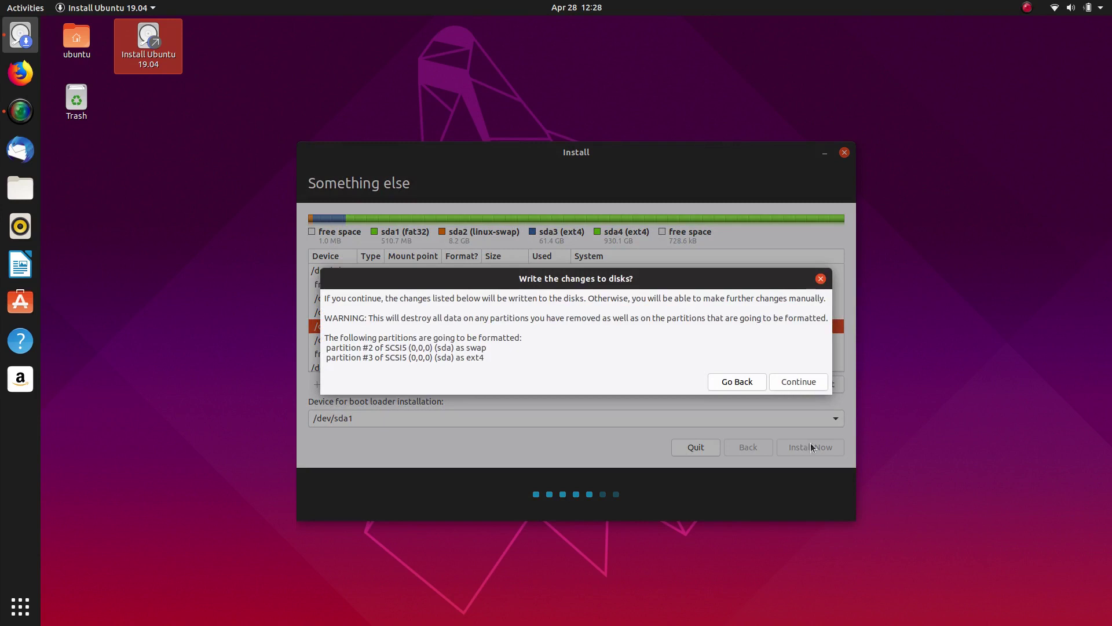
{"action": "left_click", "coordinate": [798, 381]}
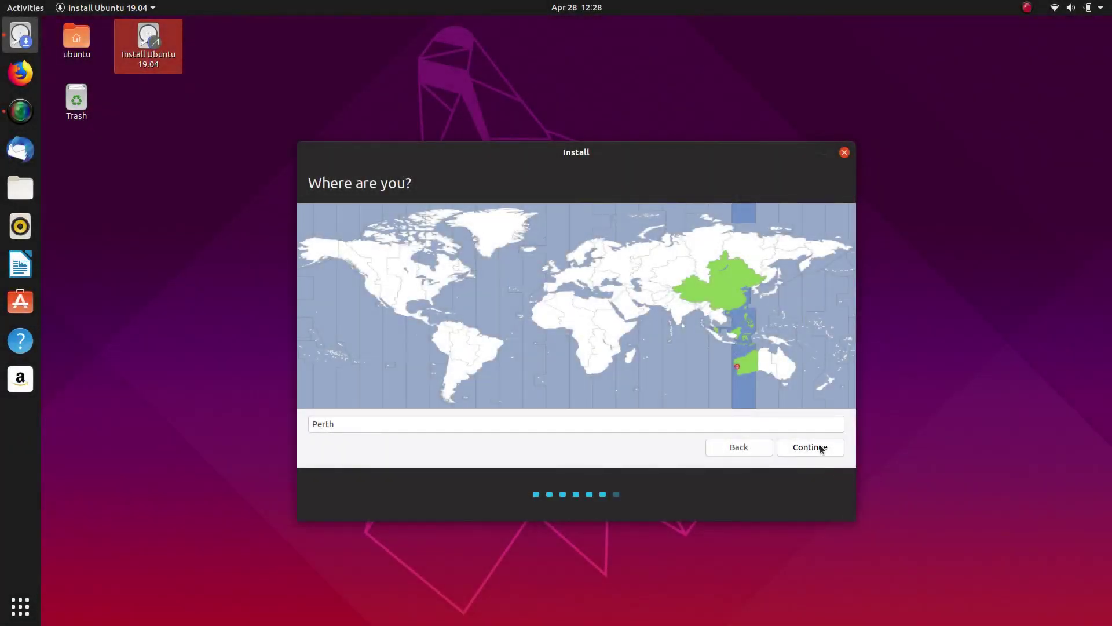
{"action": "left_click", "coordinate": [822, 449]}
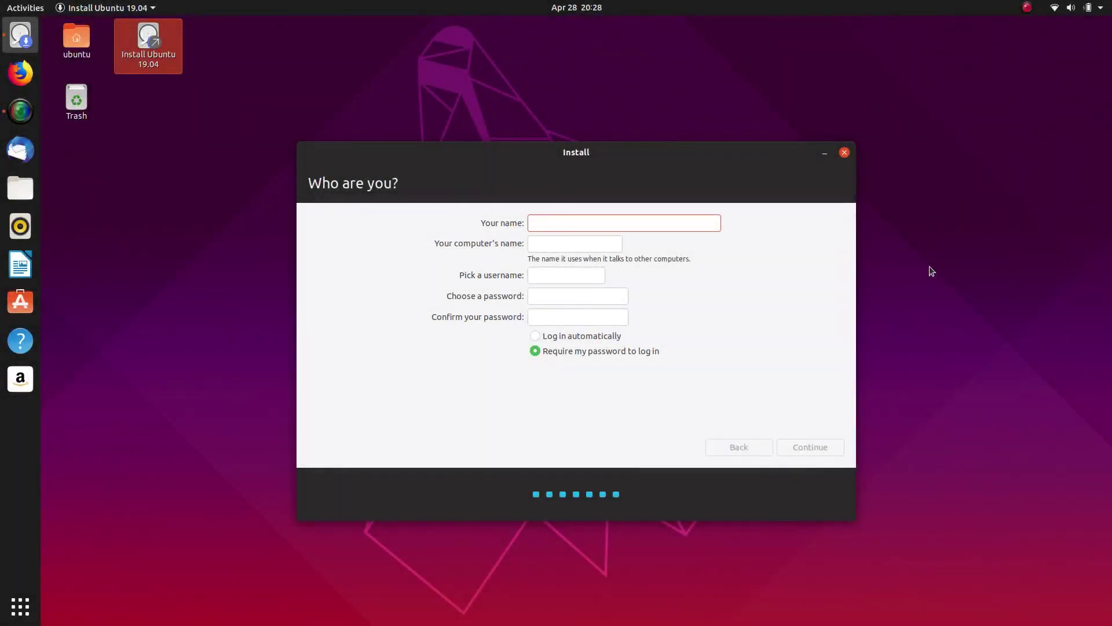
Enter the user's full name, computer name 'ubuntu-tosh', and the username.
{"action": "type", "text": "Colin Brash"}
{"action": "key", "text": "Tab"}
{"action": "type", "text": "ubuntu-tosh"}
{"action": "key", "text": "Tab"}
{"action": "key", "text": "Tab"}
{"action": "type", "text": "********"}
{"action": "key", "text": "Tab"}
Enter the account password and submit the details to begin installing the system.
{"action": "type", "text": "********"}
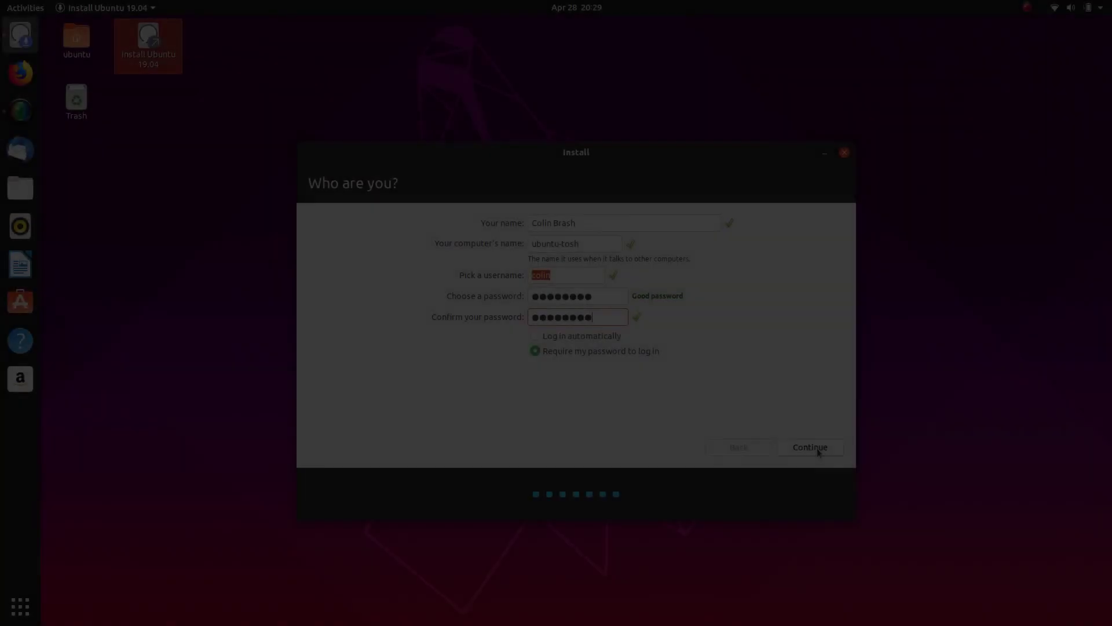
{"action": "left_click", "coordinate": [811, 447]}
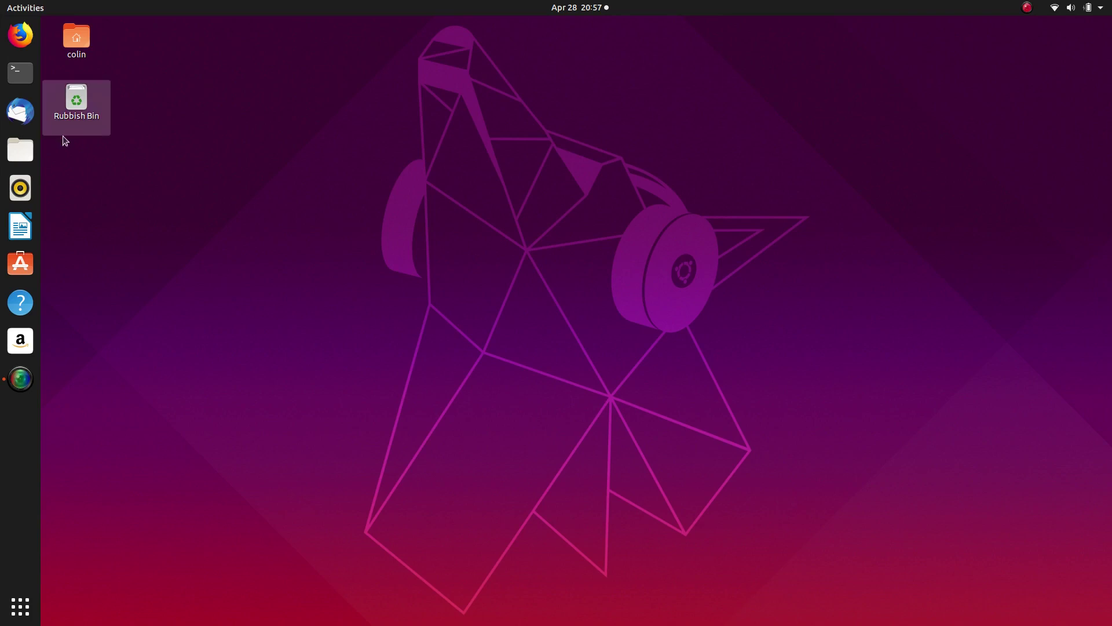
Open Files at Home and check the Documents folder and its inner Documents folder.
{"action": "left_click", "coordinate": [17, 159]}
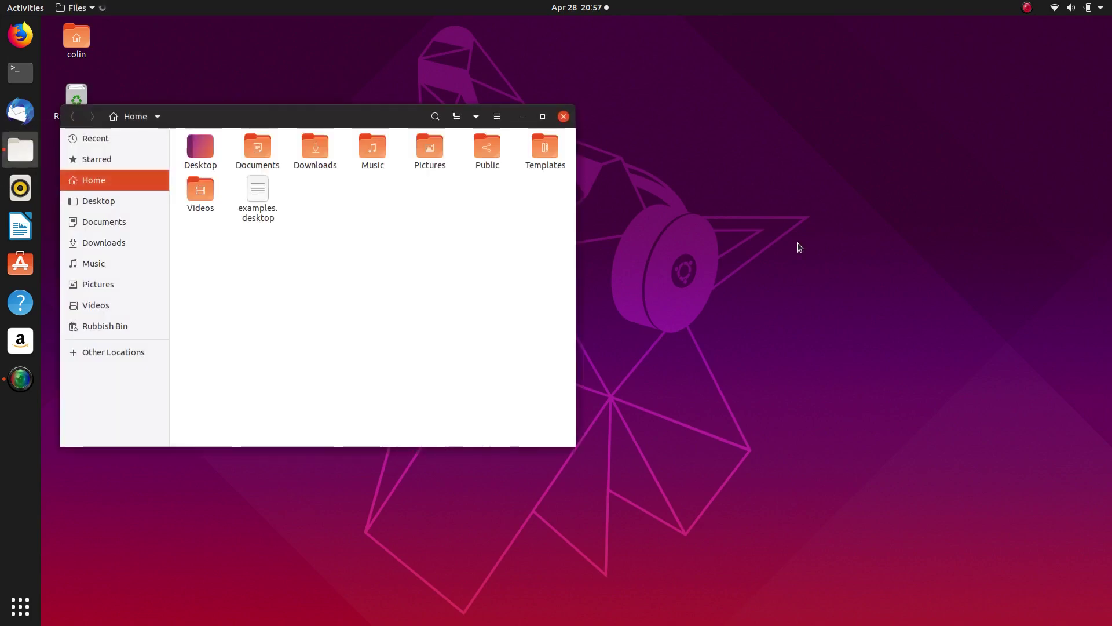
{"action": "double_click", "coordinate": [280, 169]}
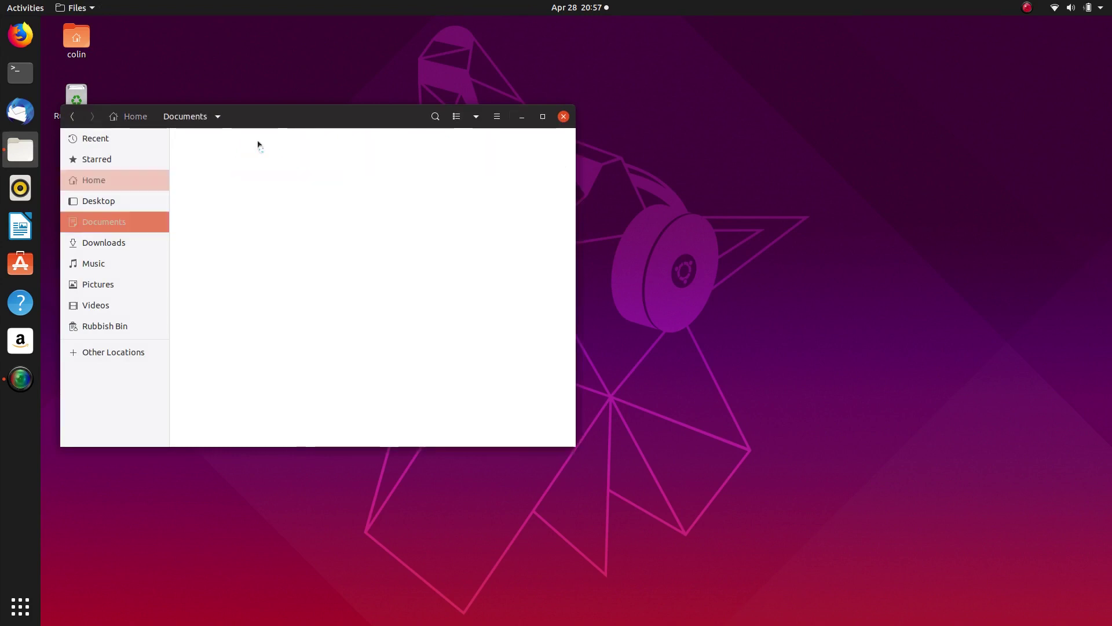
{"action": "left_click", "coordinate": [223, 154]}
{"action": "key", "text": "Return"}
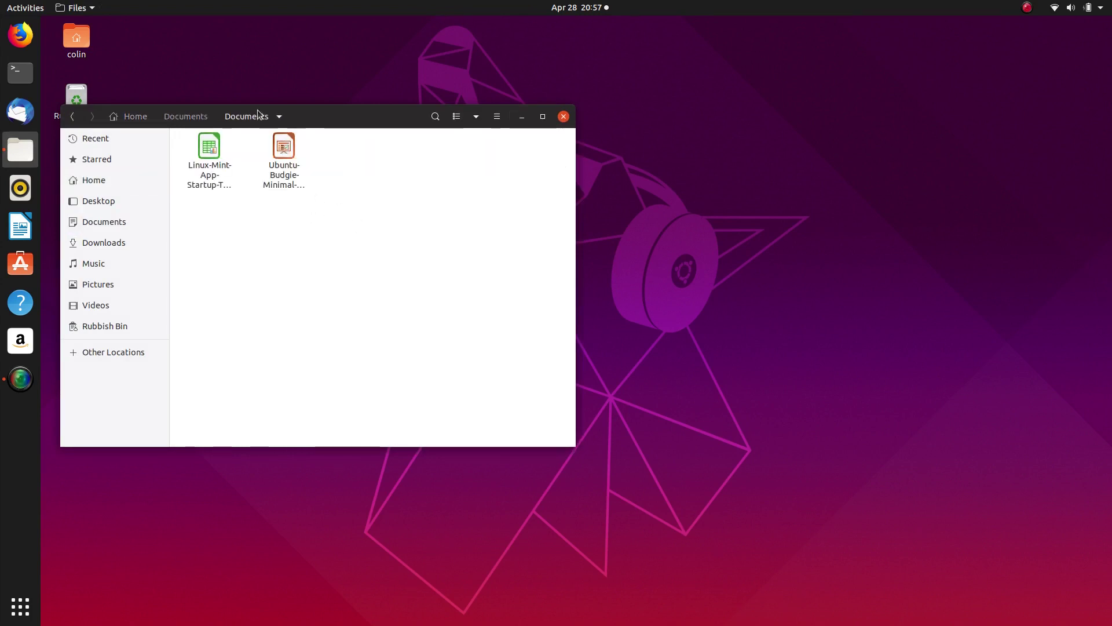
{"action": "left_click", "coordinate": [72, 117]}
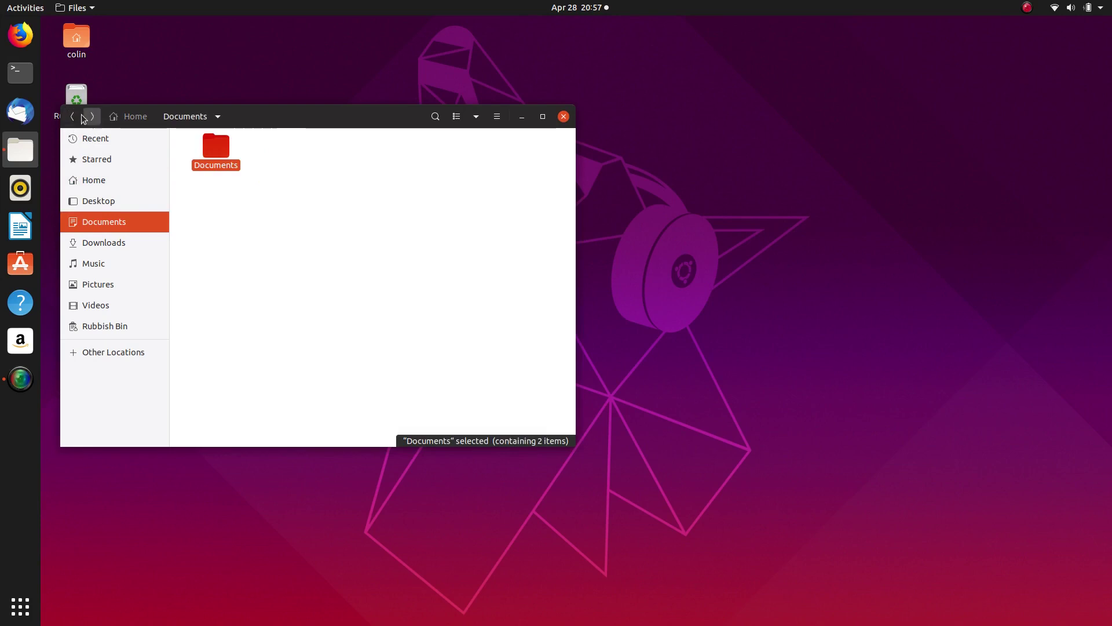
{"action": "left_click", "coordinate": [76, 116]}
Check Downloads > Virtualbox and Music > Youtube-Music are intact, then return Home.
{"action": "double_click", "coordinate": [314, 142]}
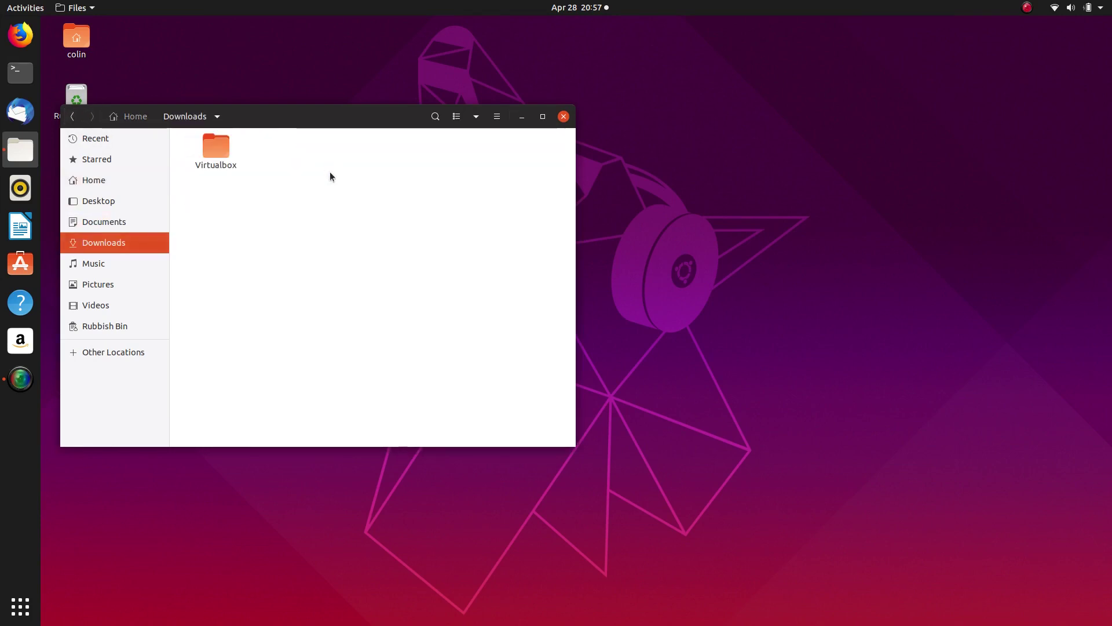
{"action": "double_click", "coordinate": [216, 146]}
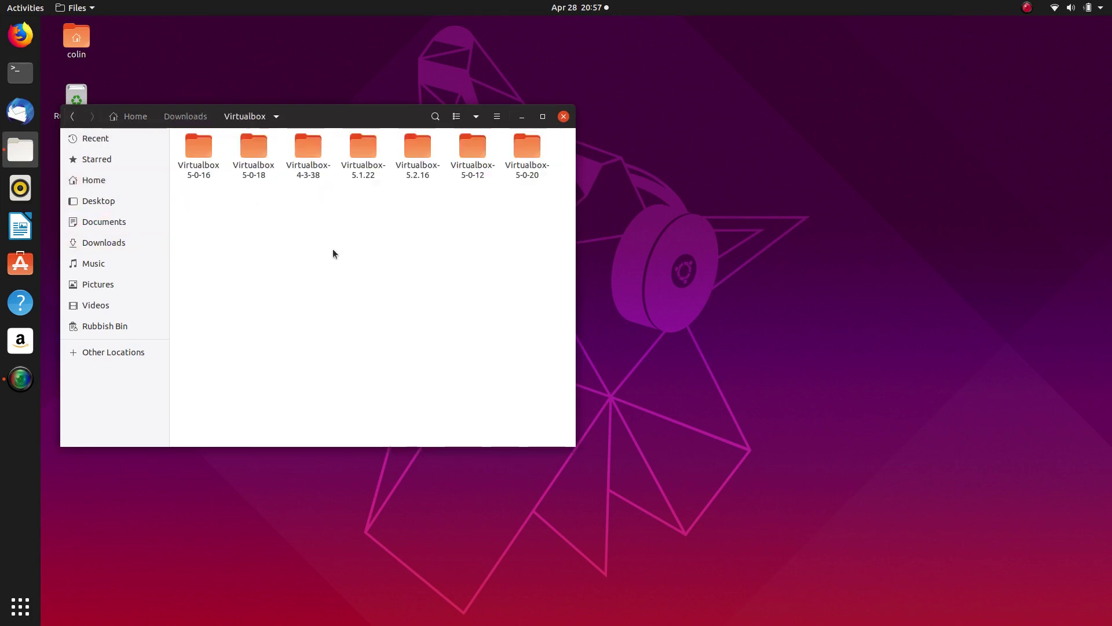
{"action": "left_click", "coordinate": [74, 116]}
{"action": "left_click", "coordinate": [95, 263]}
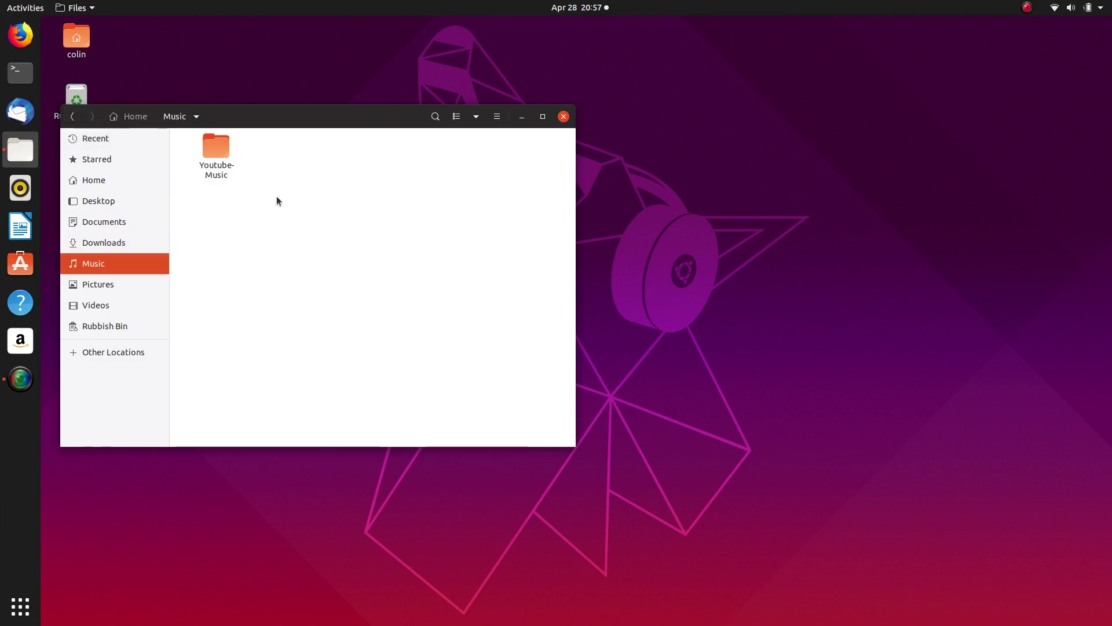
{"action": "double_click", "coordinate": [220, 148]}
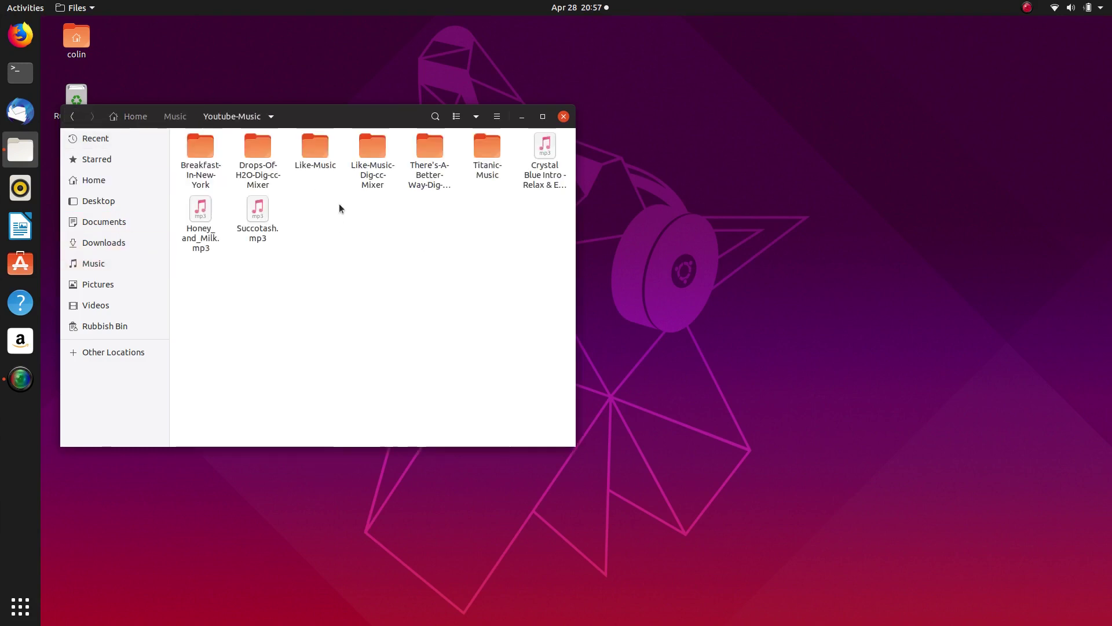
{"action": "left_click", "coordinate": [71, 116]}
{"action": "left_click", "coordinate": [70, 117]}
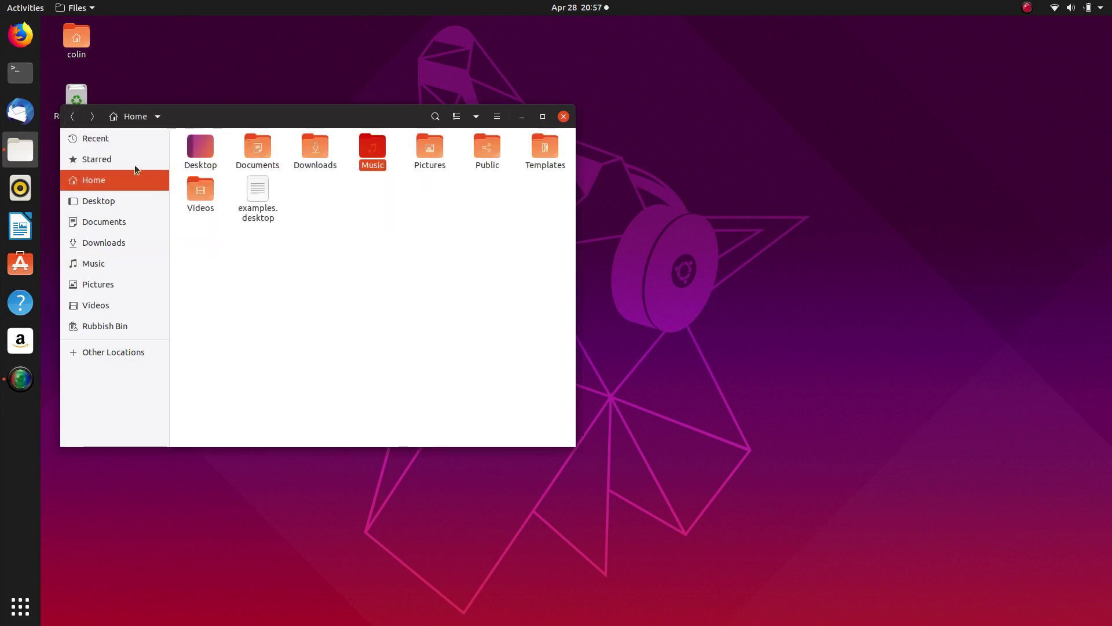
Confirm the Pictures > Wallpaper Linux folder is still there, then return Home.
{"action": "double_click", "coordinate": [426, 145]}
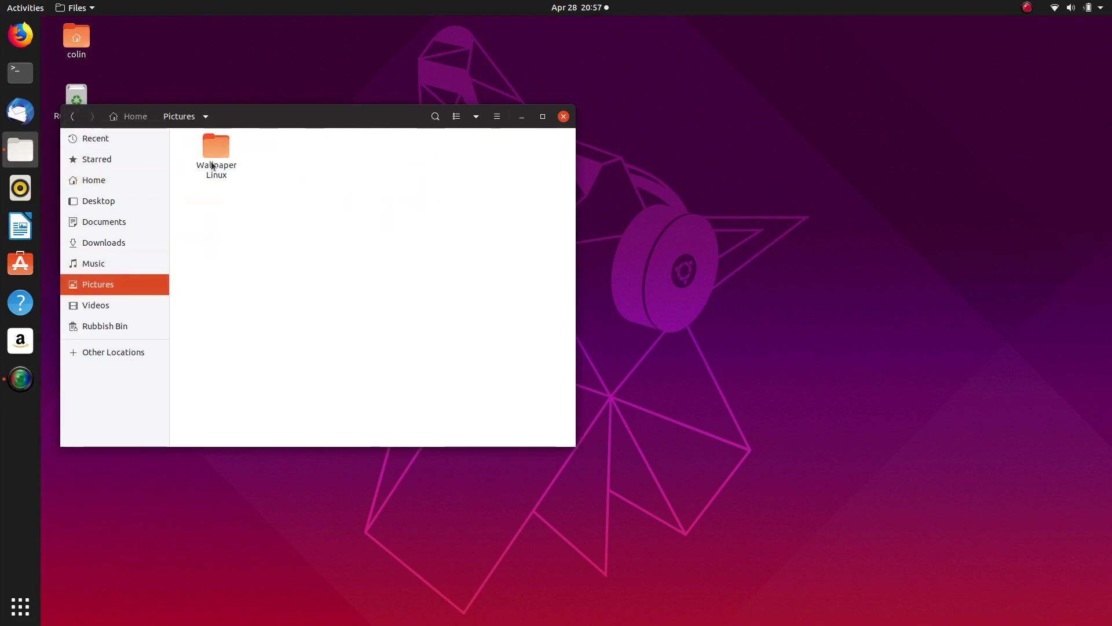
{"action": "double_click", "coordinate": [211, 157]}
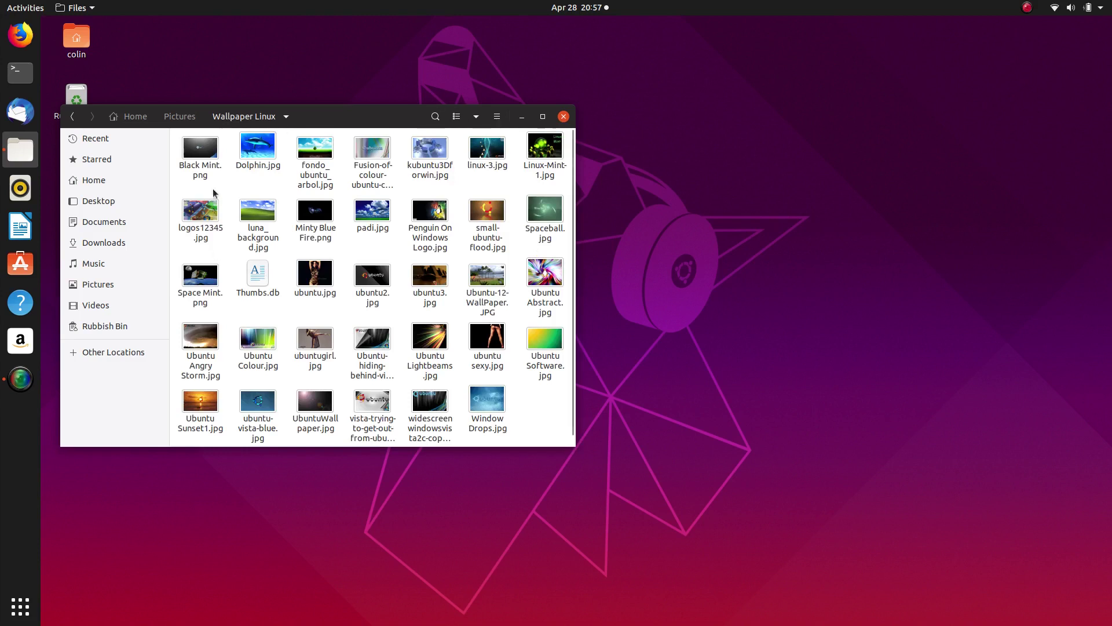
{"action": "left_click", "coordinate": [72, 117]}
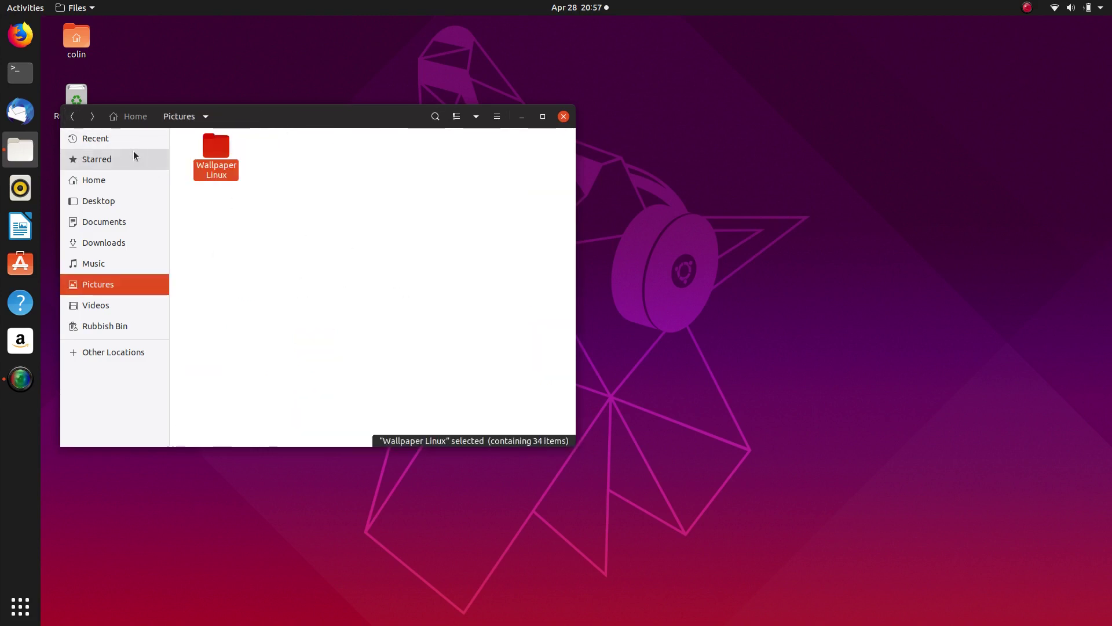
{"action": "left_click", "coordinate": [136, 117]}
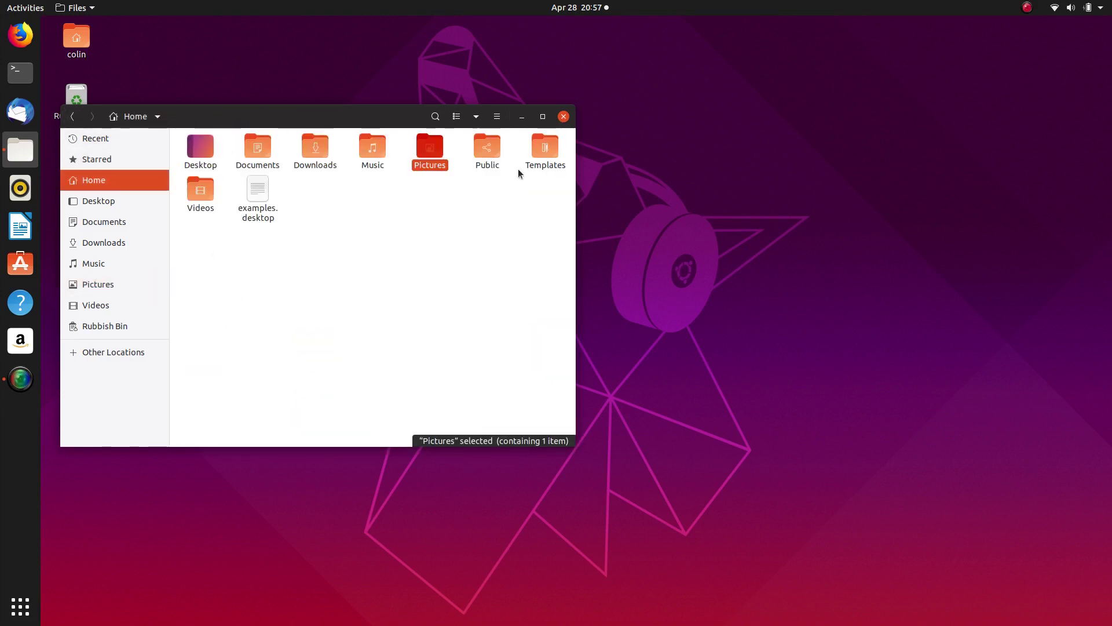
Verify the three .mkv install, post-install and documentary videos in Videos, then close Files.
{"action": "double_click", "coordinate": [200, 191]}
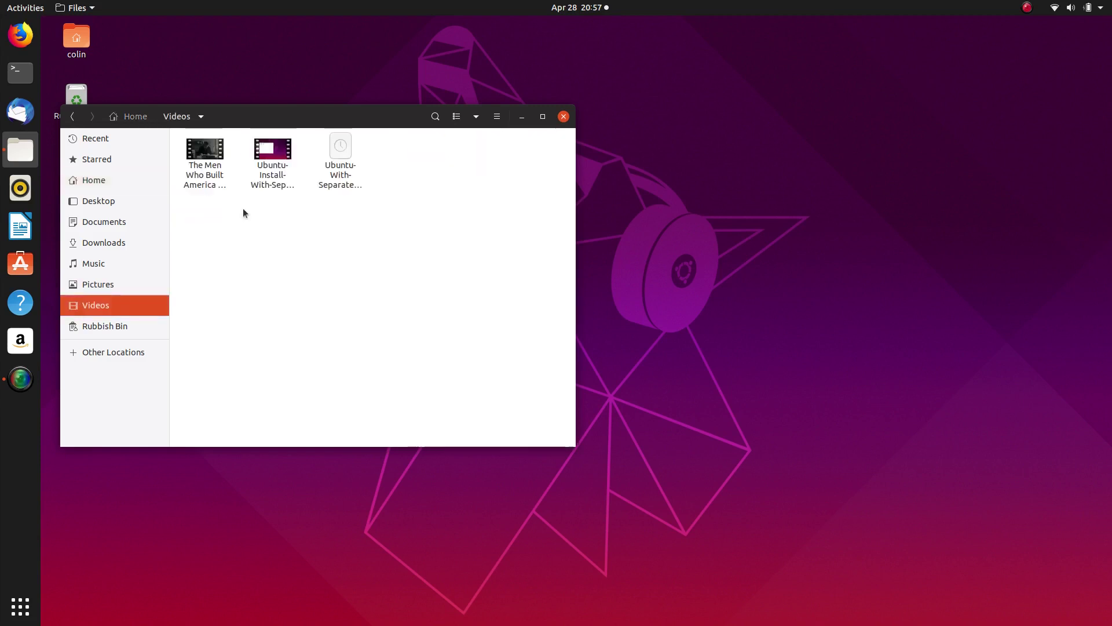
{"action": "left_click", "coordinate": [273, 150]}
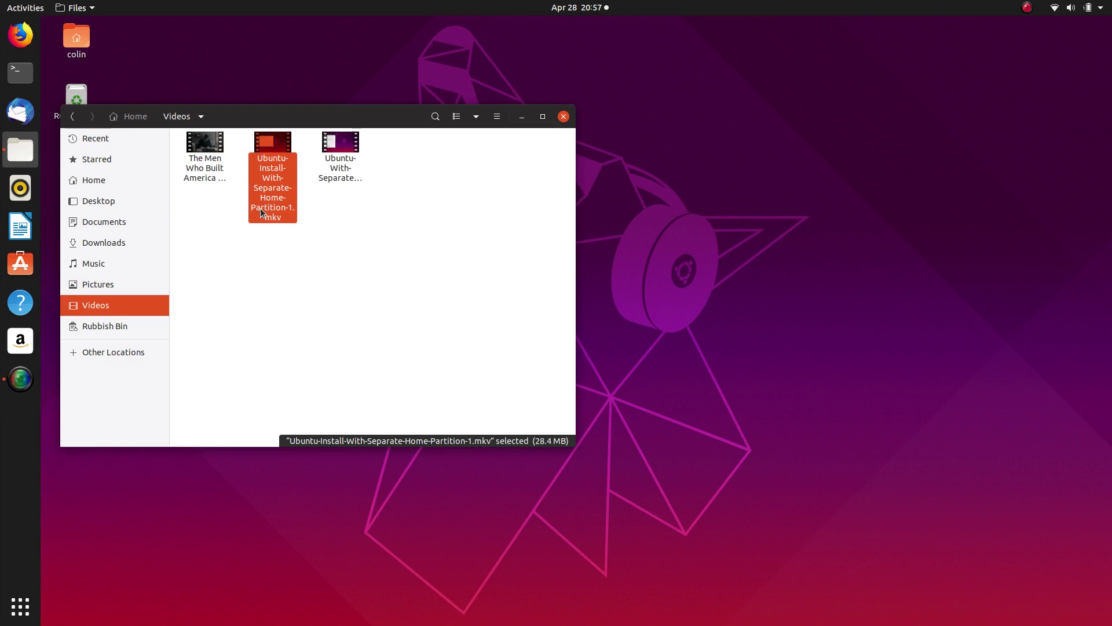
{"action": "left_click", "coordinate": [340, 144]}
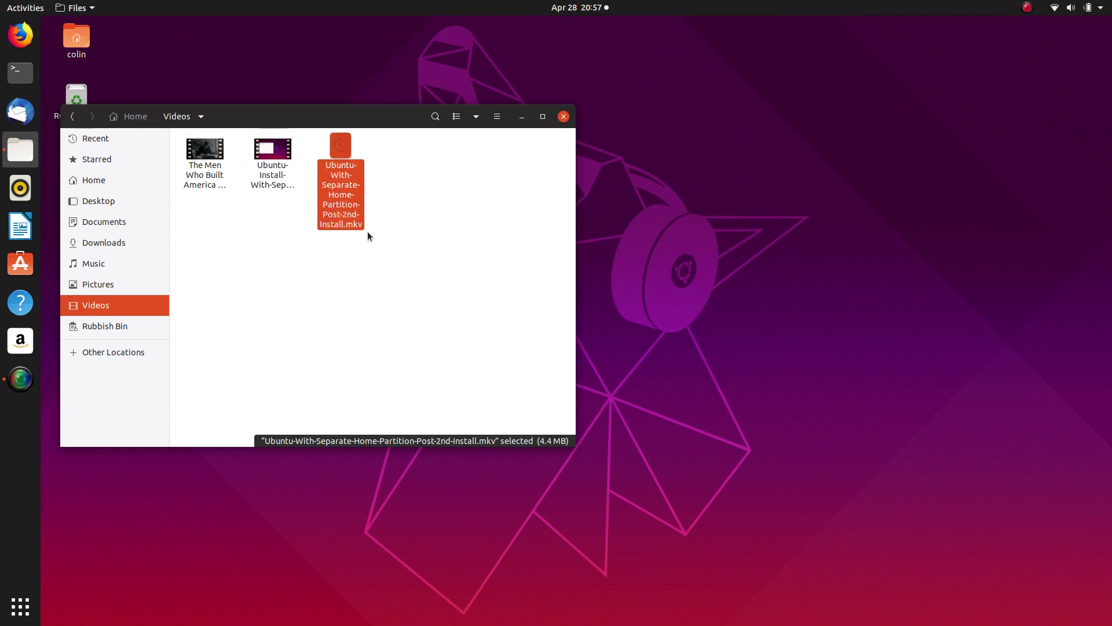
{"action": "left_click", "coordinate": [213, 169]}
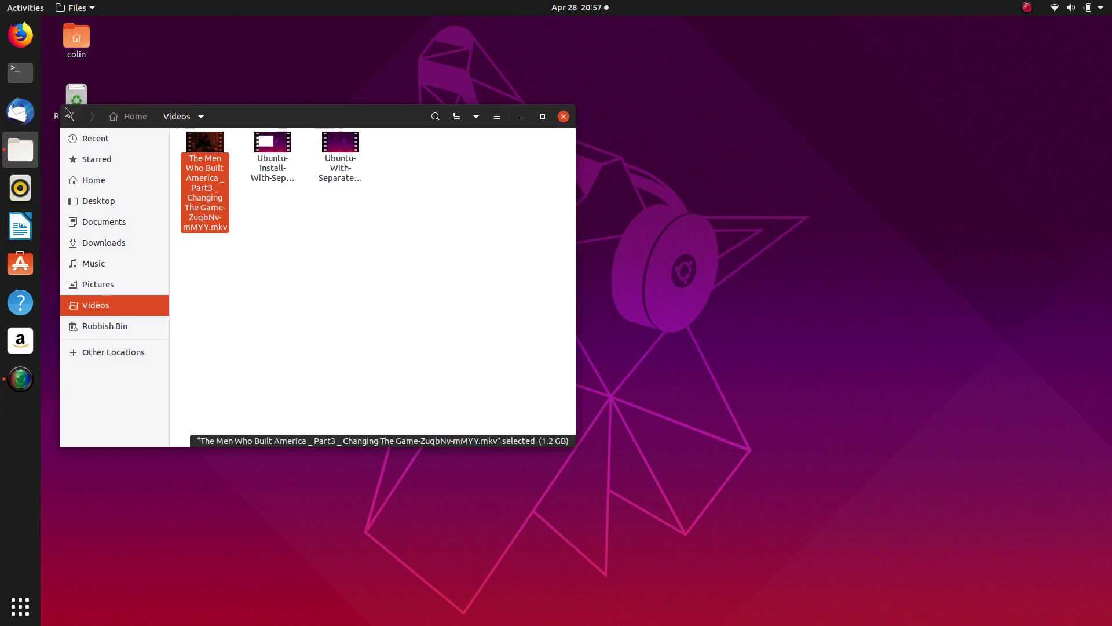
{"action": "left_click", "coordinate": [74, 116]}
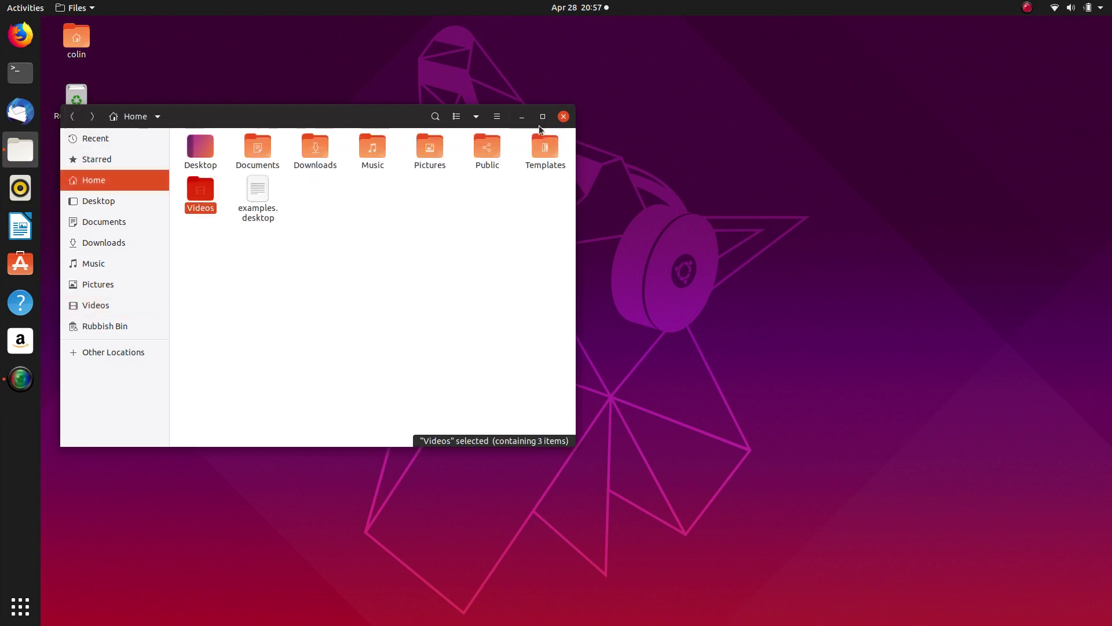
{"action": "left_click", "coordinate": [563, 117]}
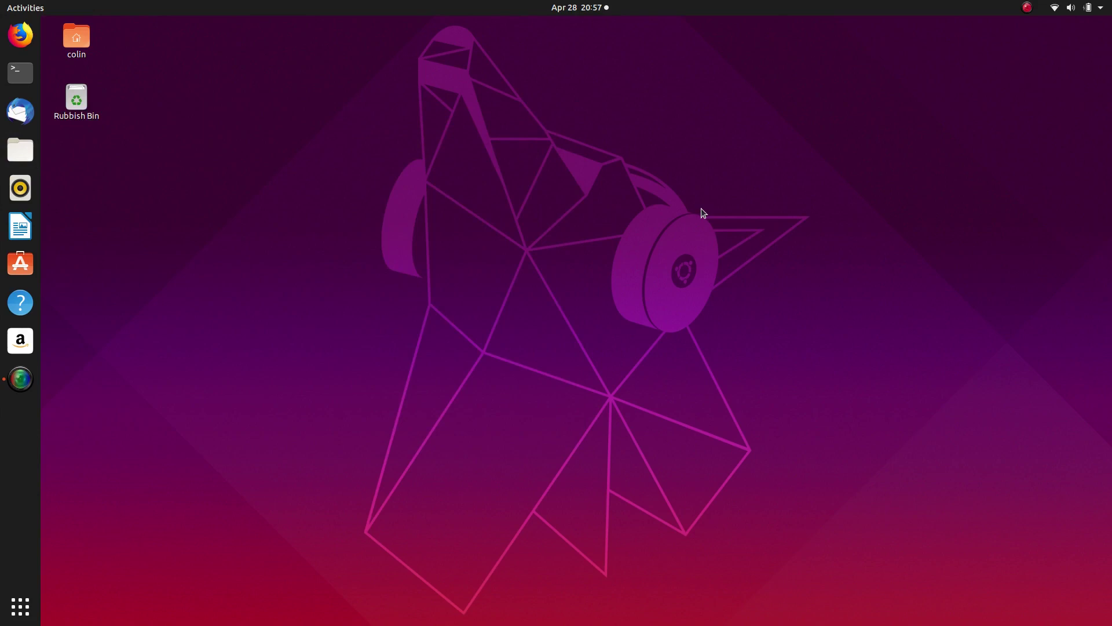
{"action": "left_click", "coordinate": [19, 36]}
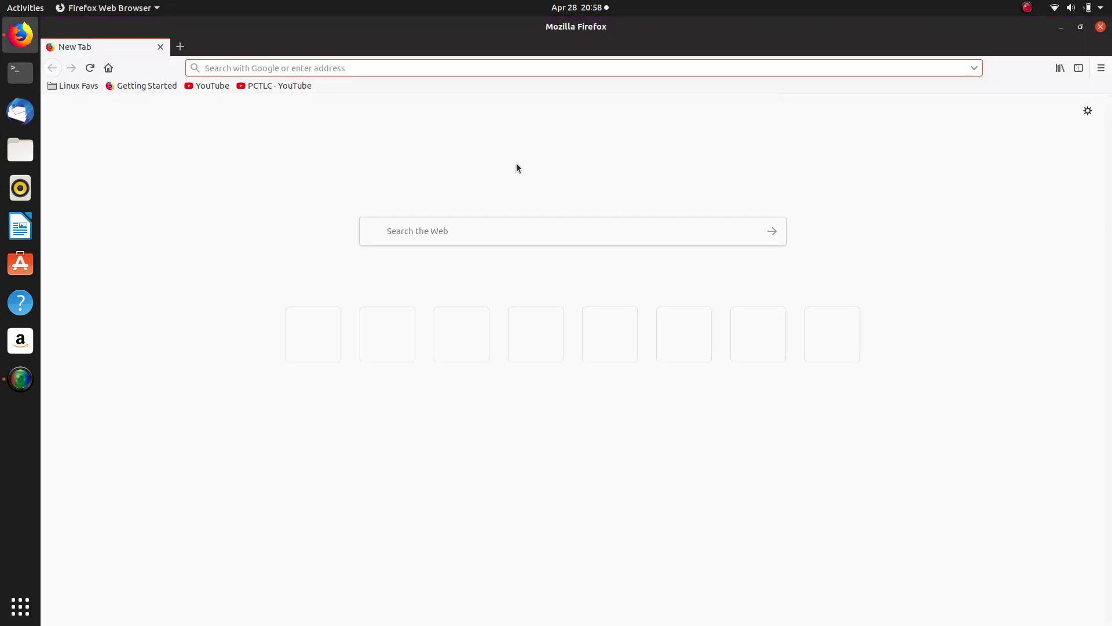
{"action": "left_click", "coordinate": [67, 87]}
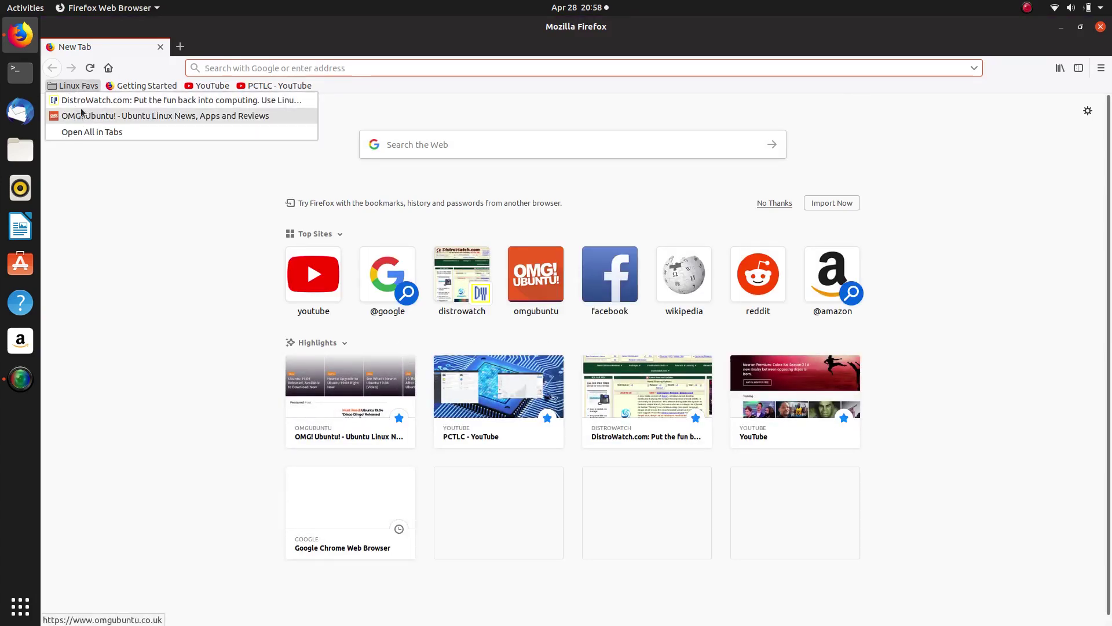
{"action": "left_click", "coordinate": [72, 86]}
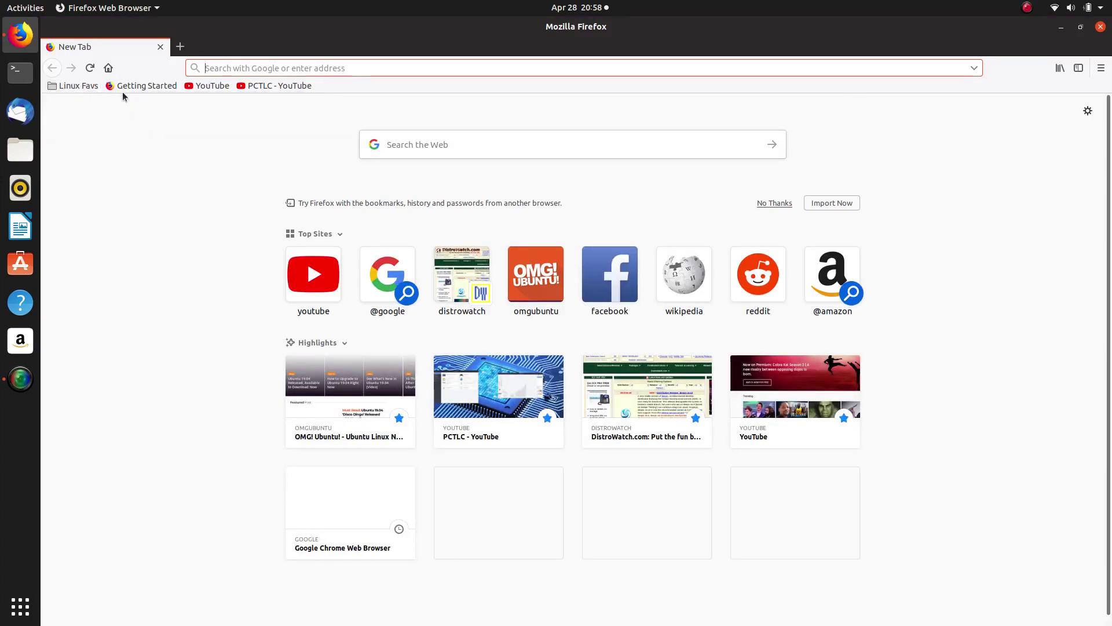
{"action": "left_click", "coordinate": [220, 86]}
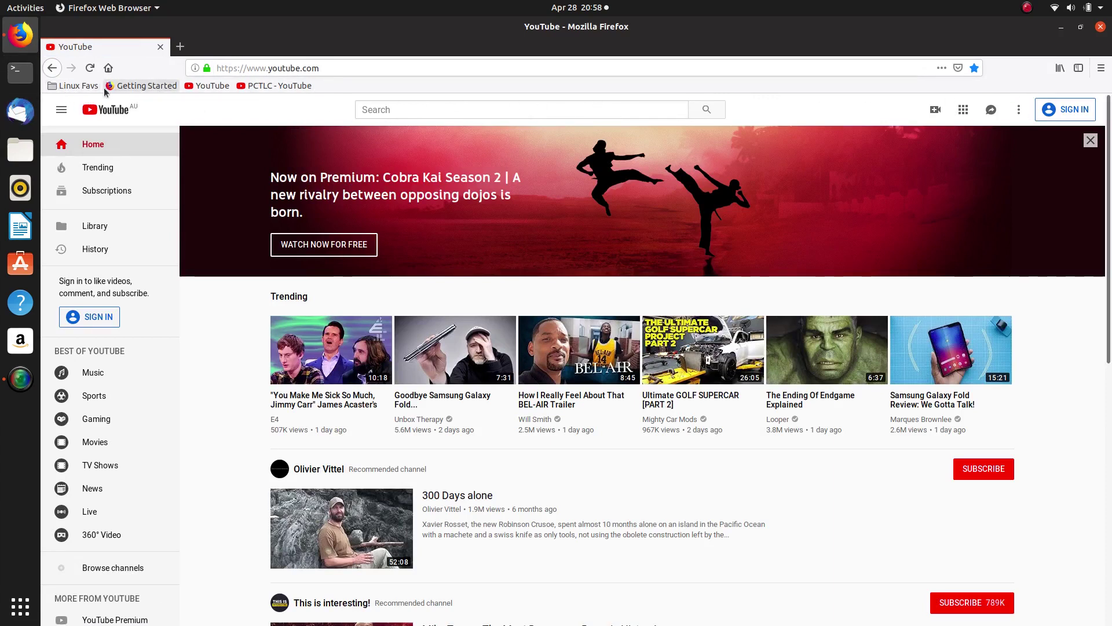
{"action": "left_click", "coordinate": [72, 87]}
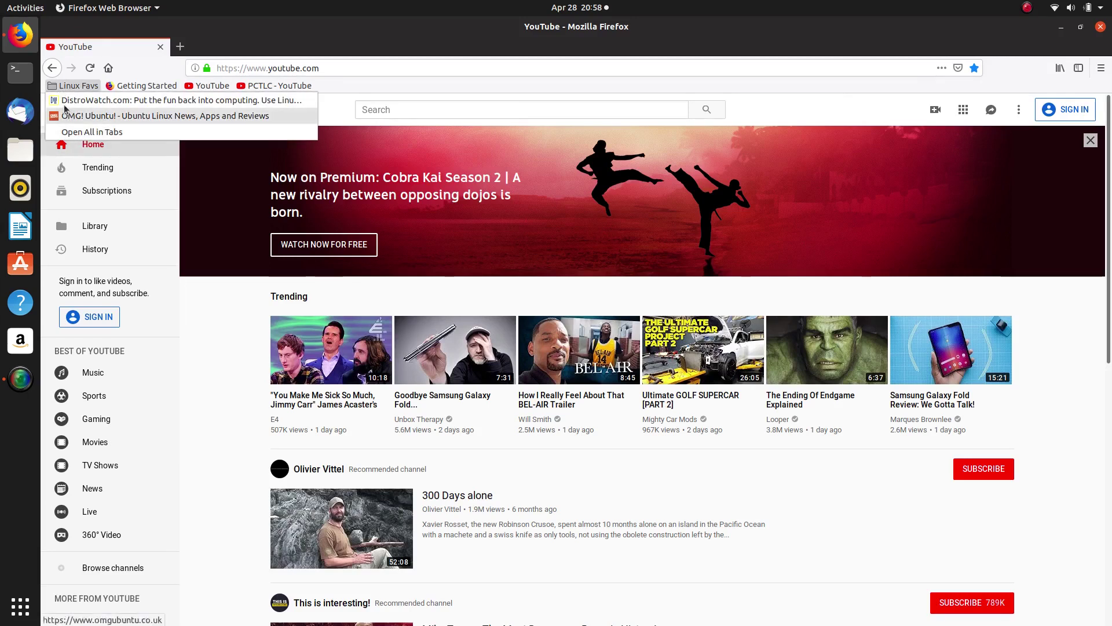
{"action": "left_click", "coordinate": [72, 85]}
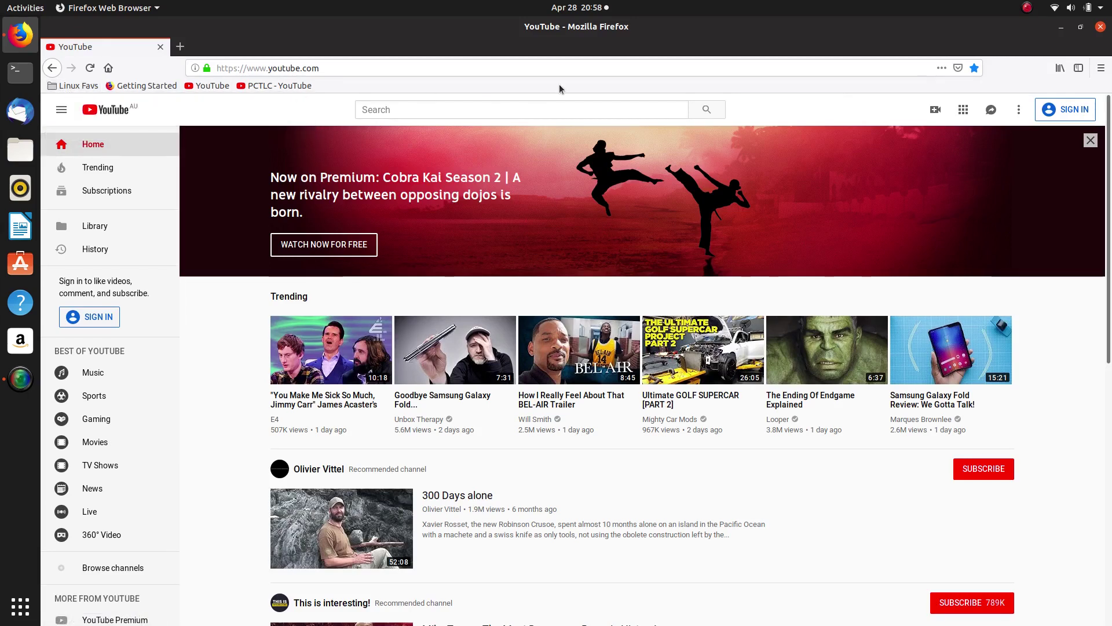
Restart Firefox and download the 64-bit .deb Google Chrome package from google.com/chrome.
{"action": "left_click", "coordinate": [1100, 27]}
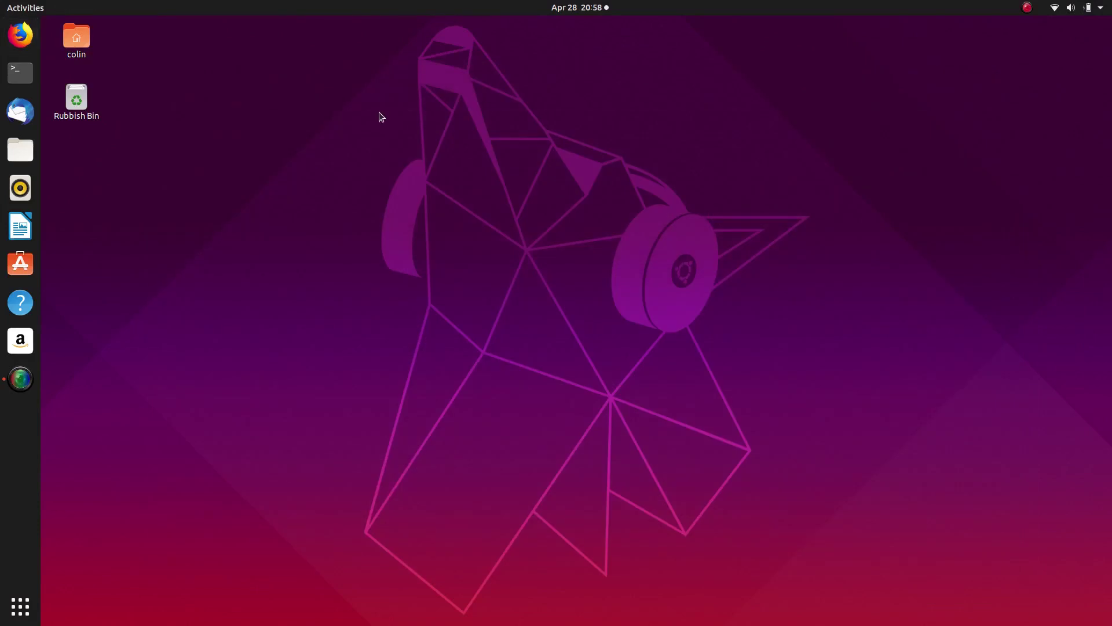
{"action": "left_click", "coordinate": [21, 34]}
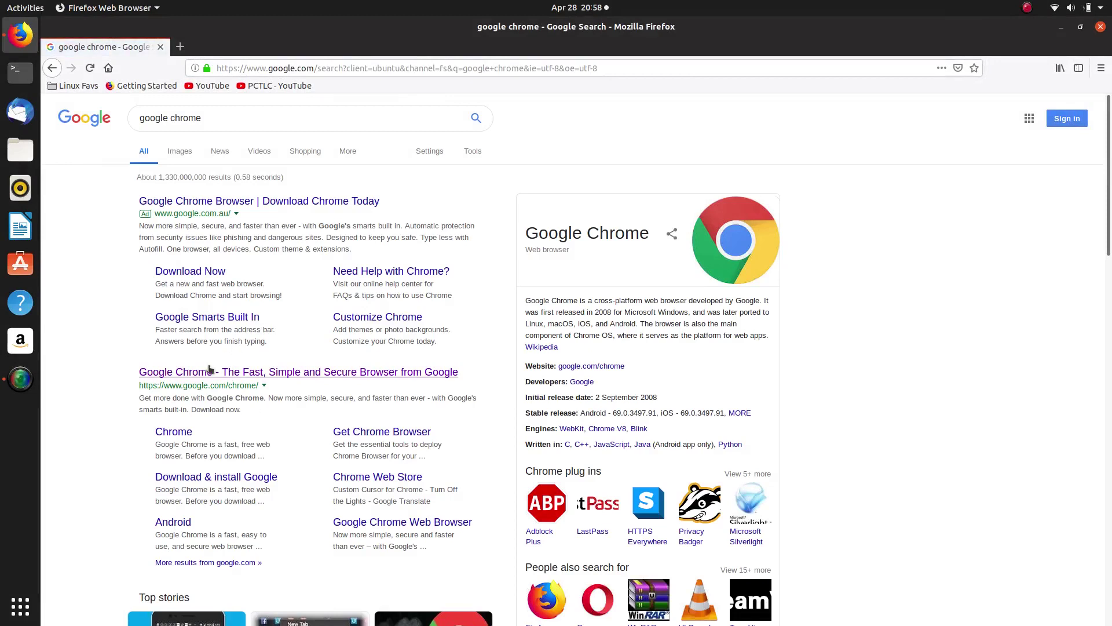
{"action": "left_click", "coordinate": [207, 373]}
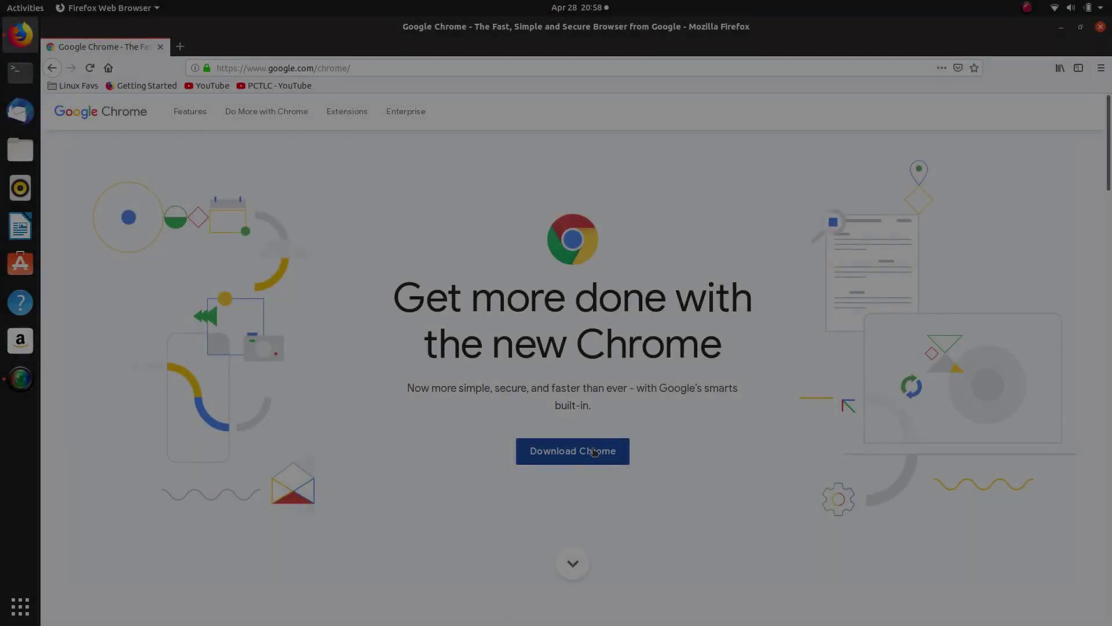
{"action": "left_click", "coordinate": [594, 451]}
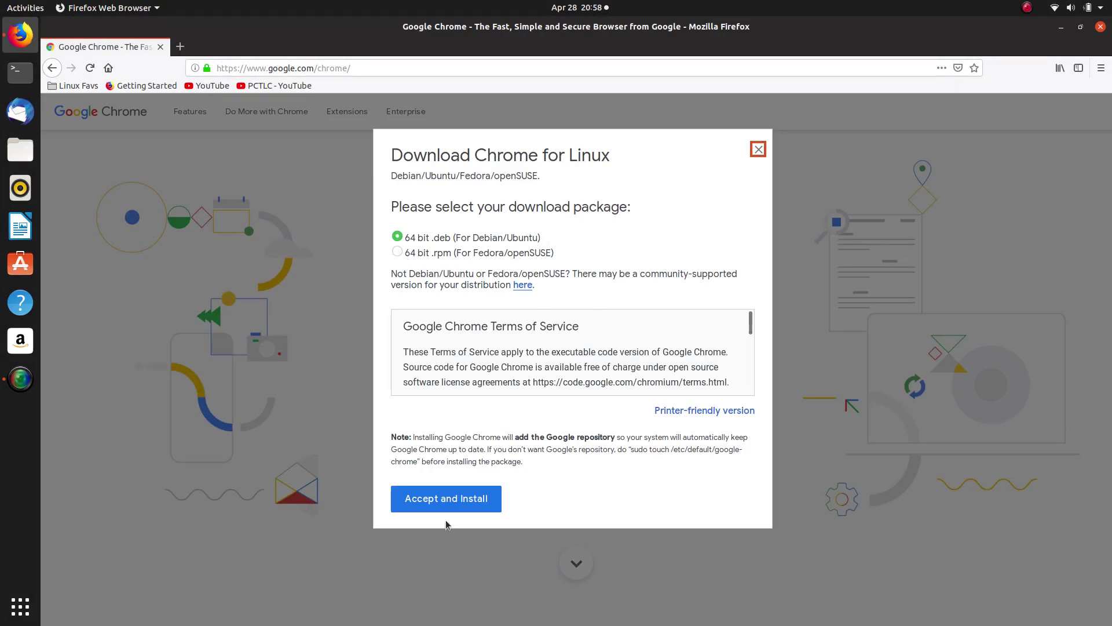
{"action": "left_click", "coordinate": [444, 501]}
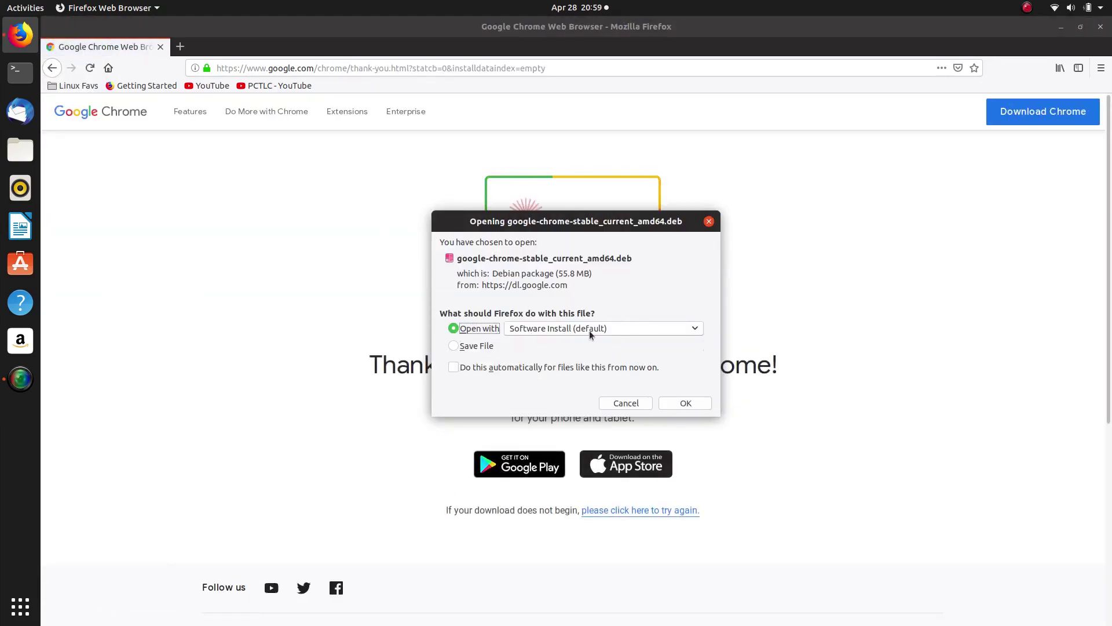
Install google-chrome-stable via Software Install, authorising with the account password, then close the store.
{"action": "left_click", "coordinate": [686, 403]}
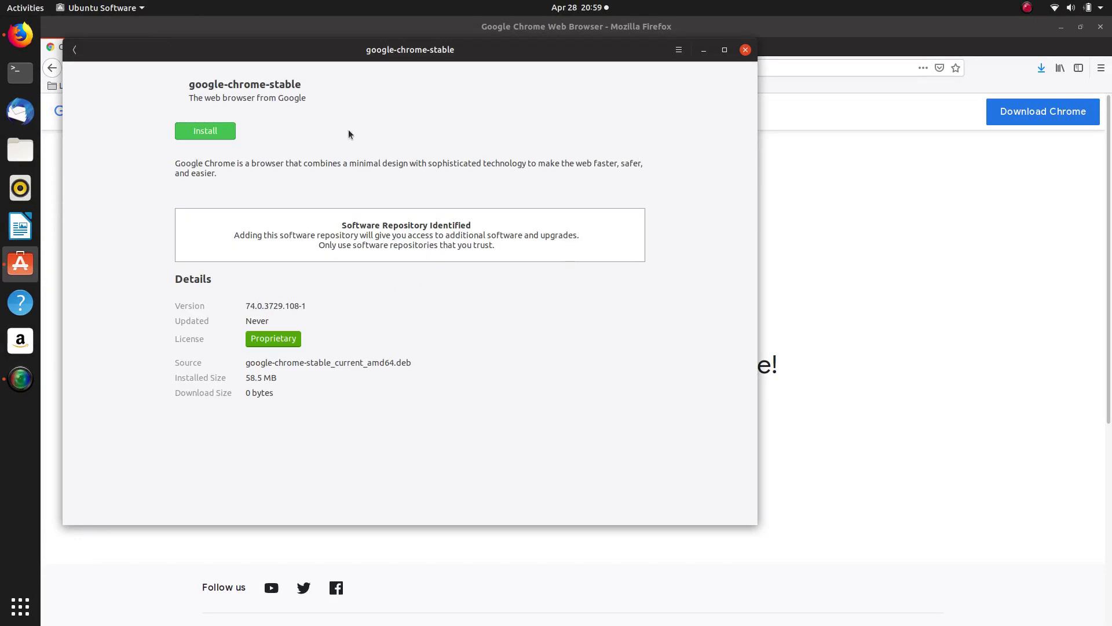
{"action": "left_click", "coordinate": [213, 138]}
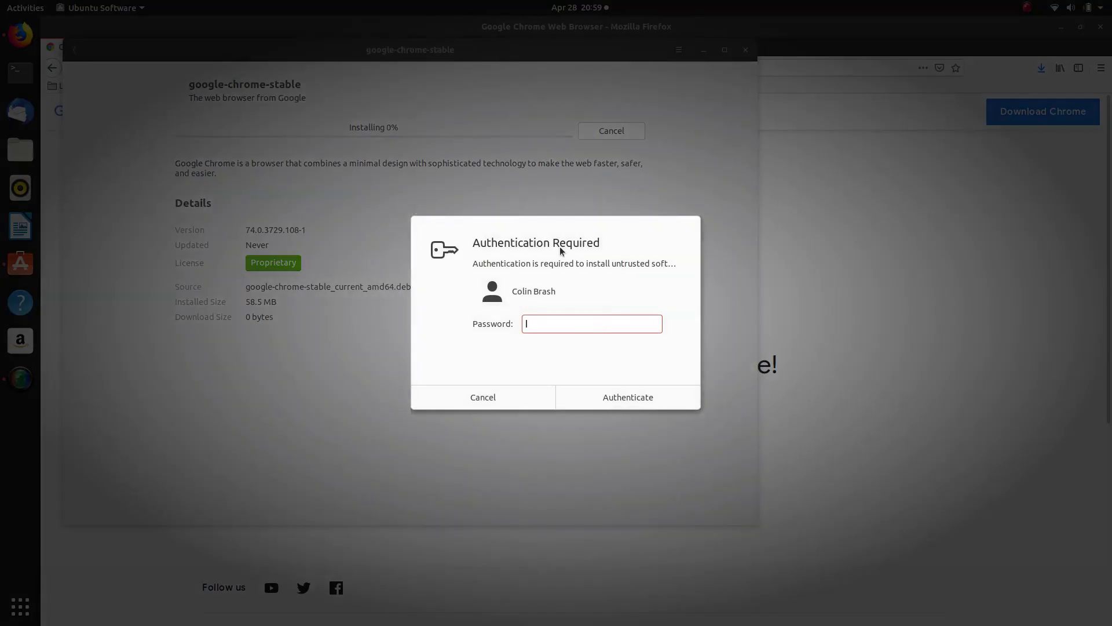
{"action": "type", "text": "*********"}
{"action": "key", "text": "Return"}
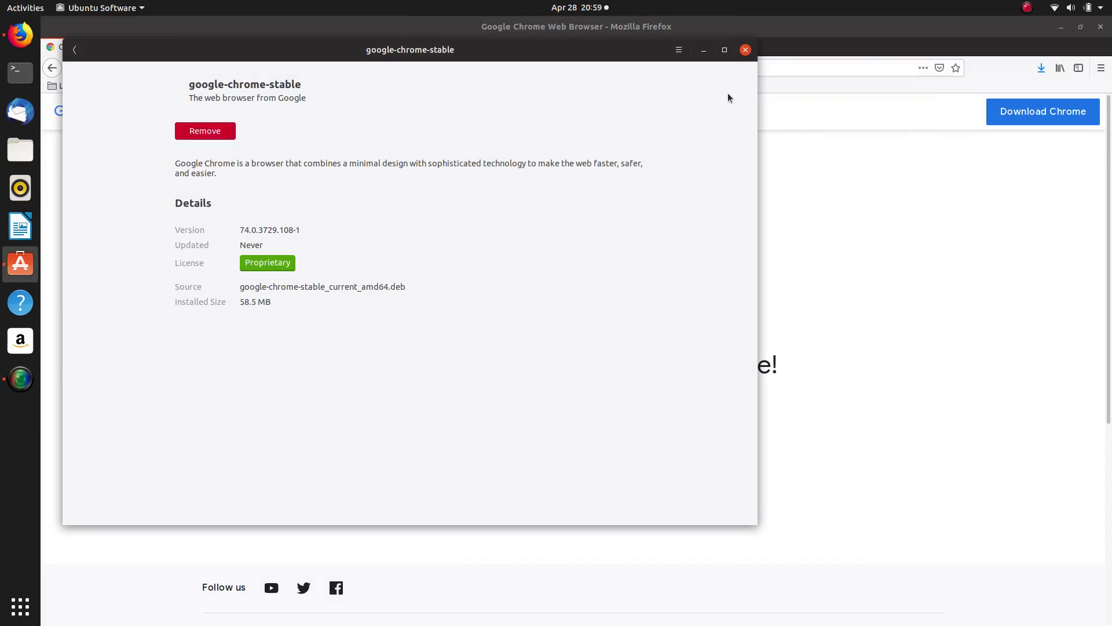
{"action": "left_click", "coordinate": [746, 51]}
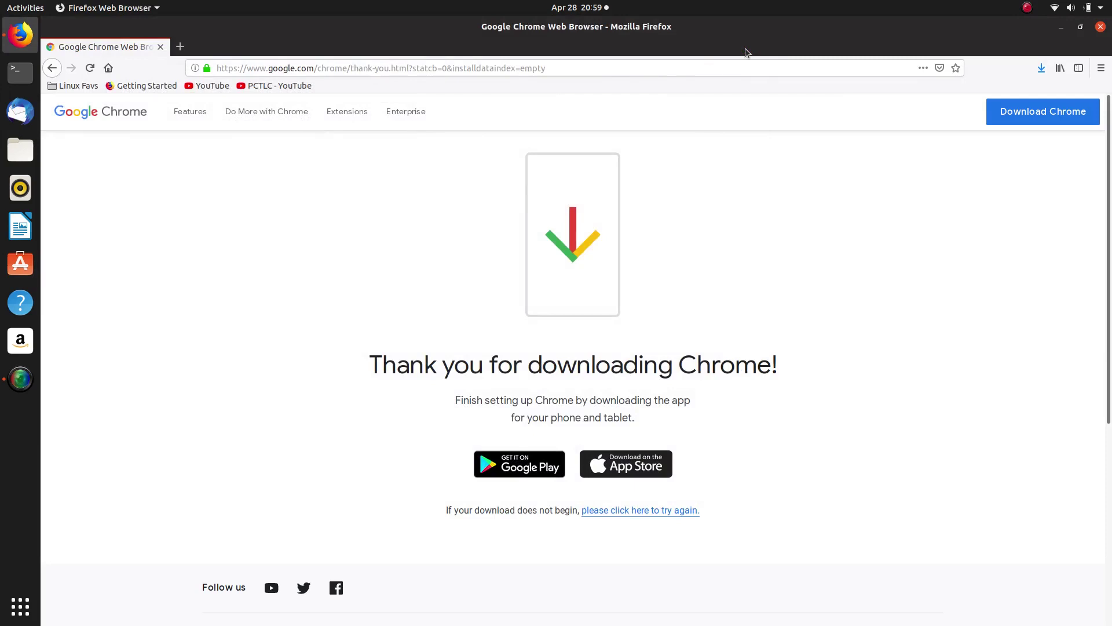
Close Firefox and check the synced Linux Favs bookmark folder in Google Chrome.
{"action": "left_click", "coordinate": [1100, 27]}
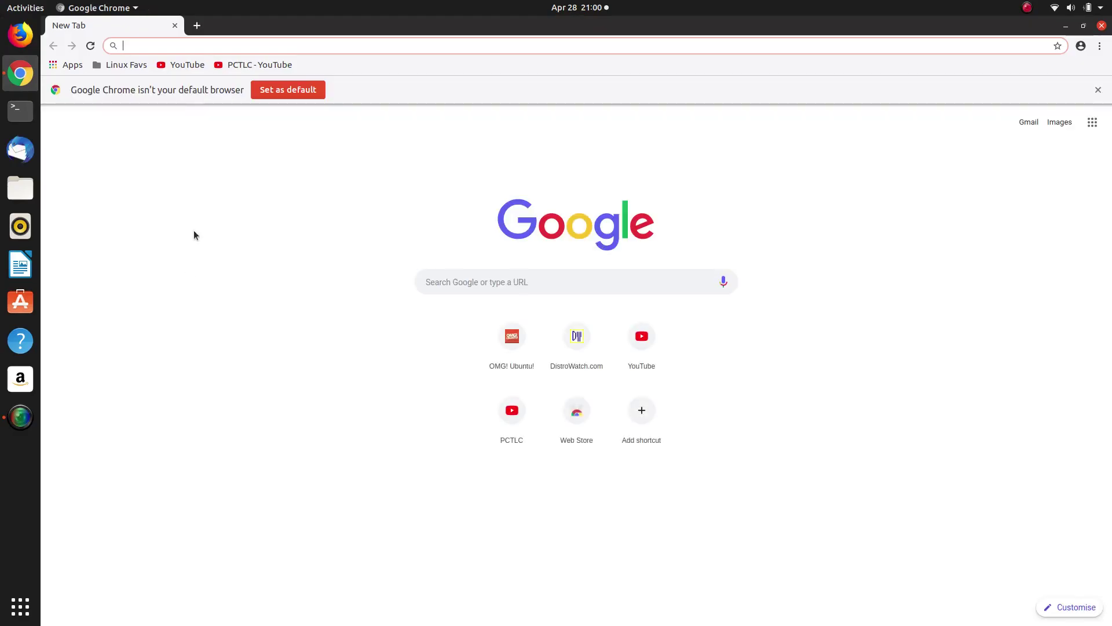
{"action": "left_click", "coordinate": [115, 67]}
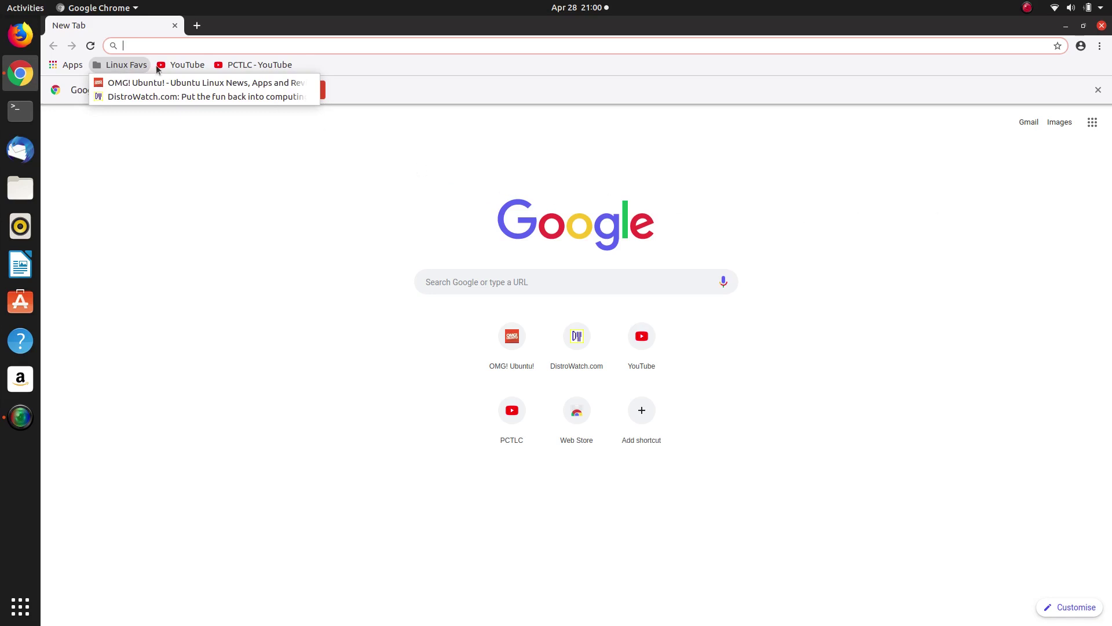
{"action": "left_click", "coordinate": [175, 162]}
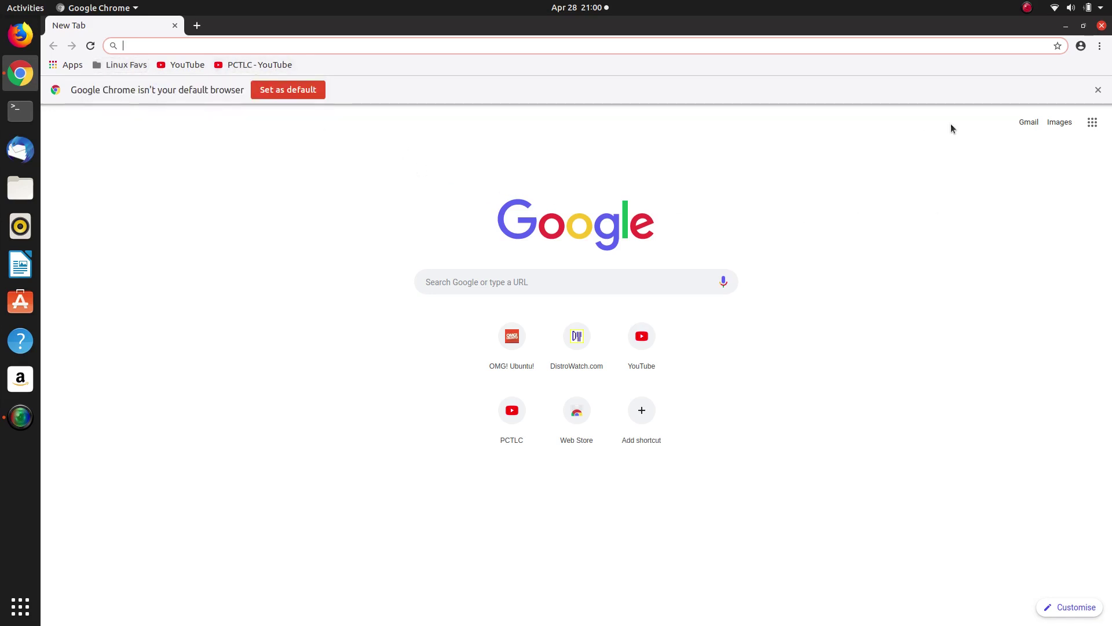
{"action": "left_click", "coordinate": [1101, 26]}
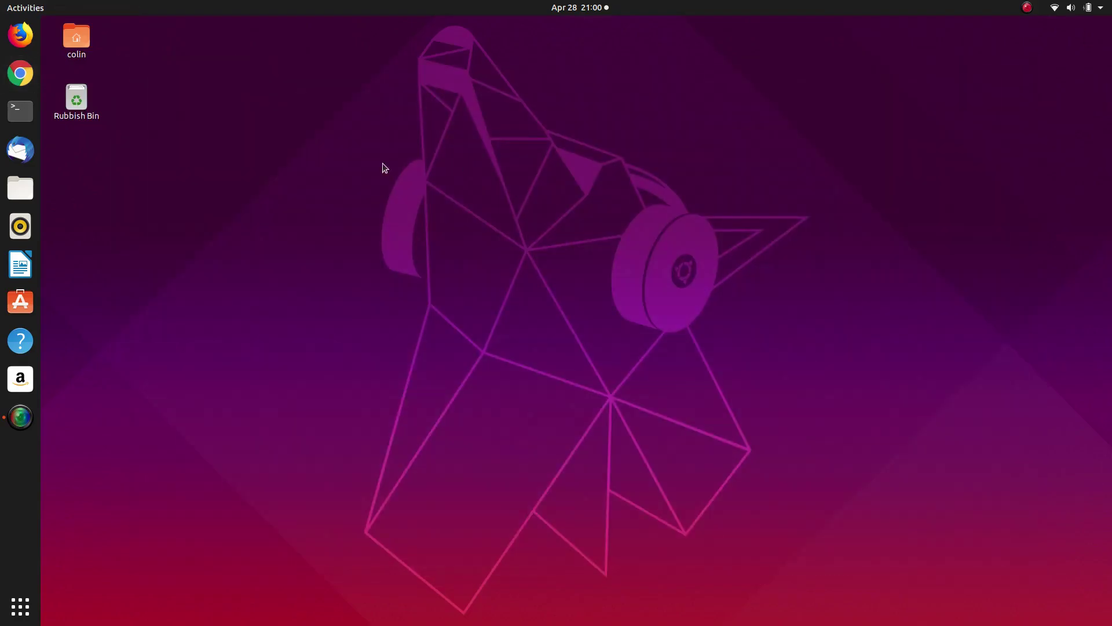